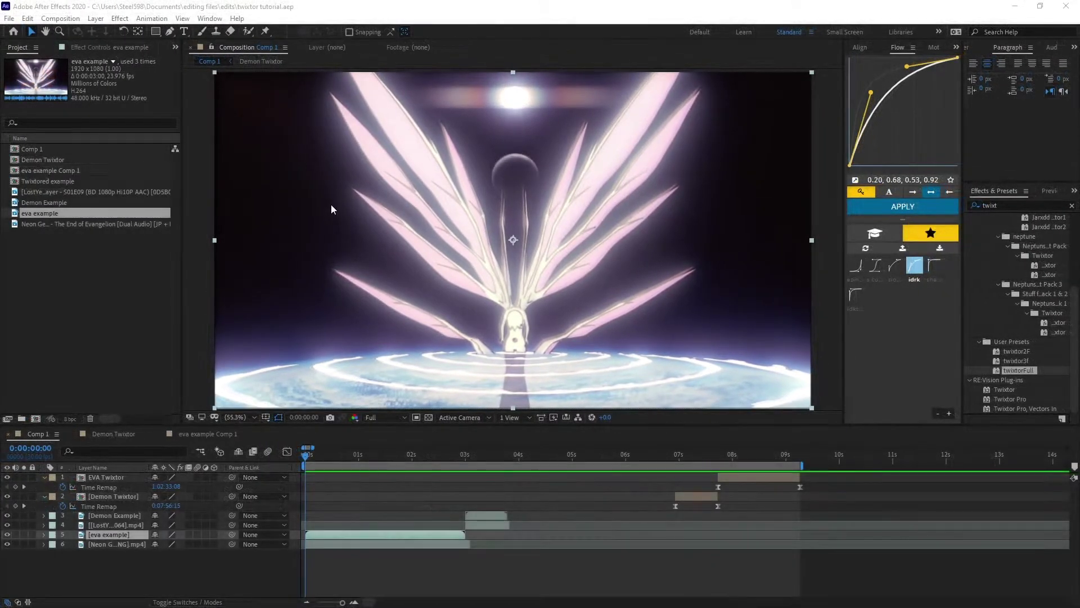
Step: Switch from After Effects to the Rival 650 Wireless mouse settings window
key(alt+Tab)
key(alt+Tab)
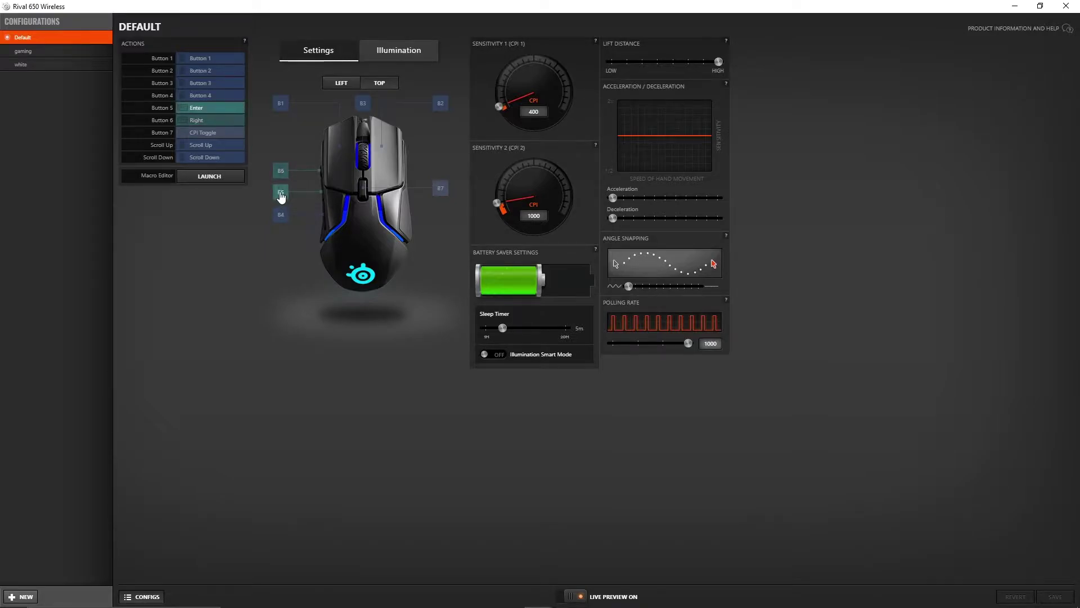
Step: View the mouse Button 6 binding, cancel without changes, and return to After Effects
click(204, 120)
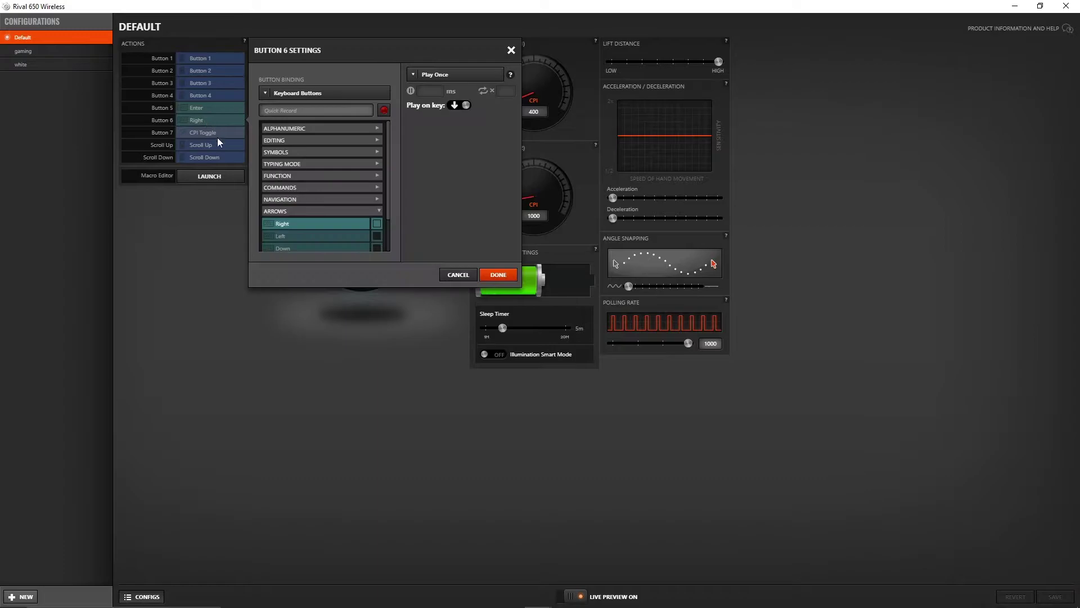
click(457, 278)
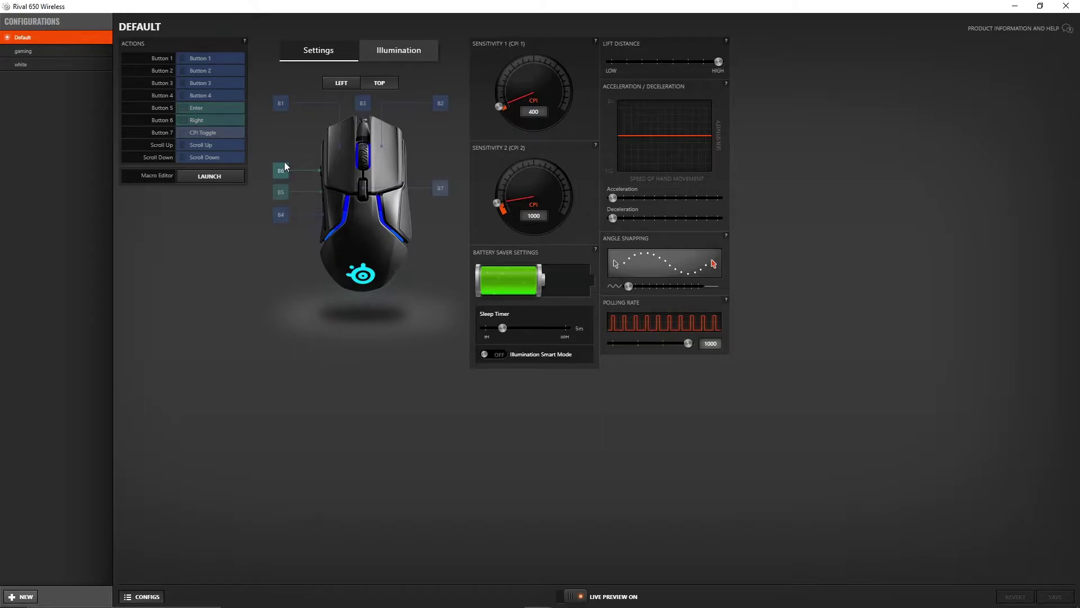
key(alt+Tab)
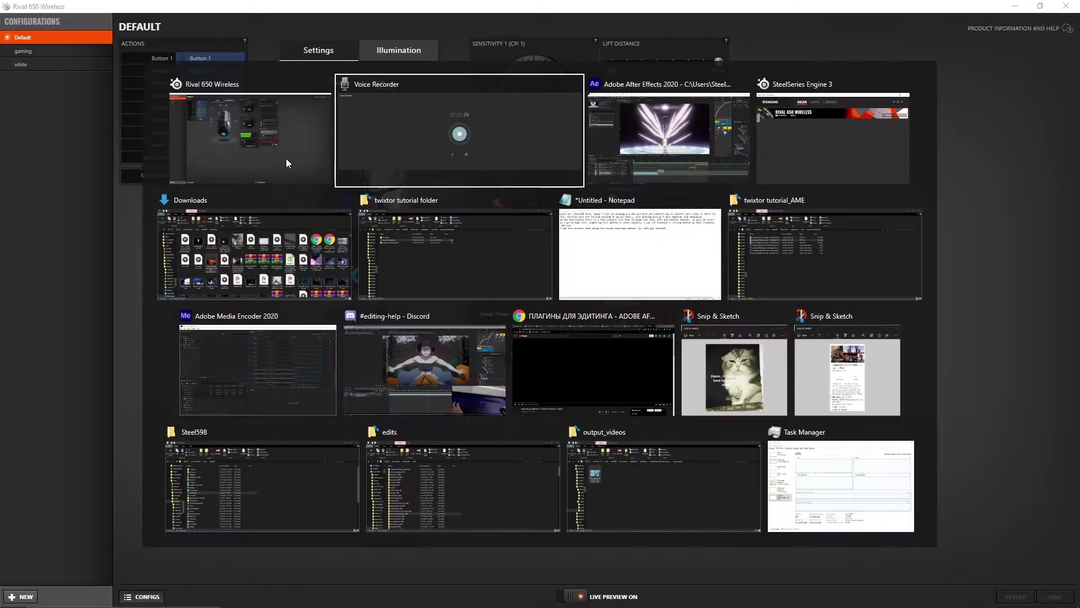
click(690, 141)
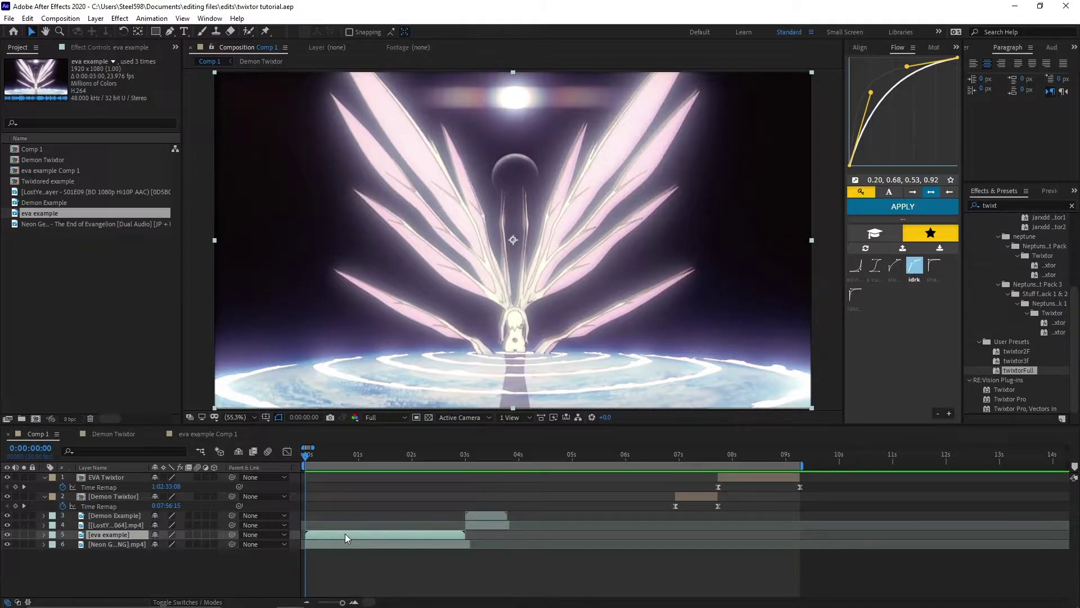
Step: Pre-compose the eva example layer, leaving all attributes in Comp 1, and enable Time Remap
key(ctrl+shift+c)
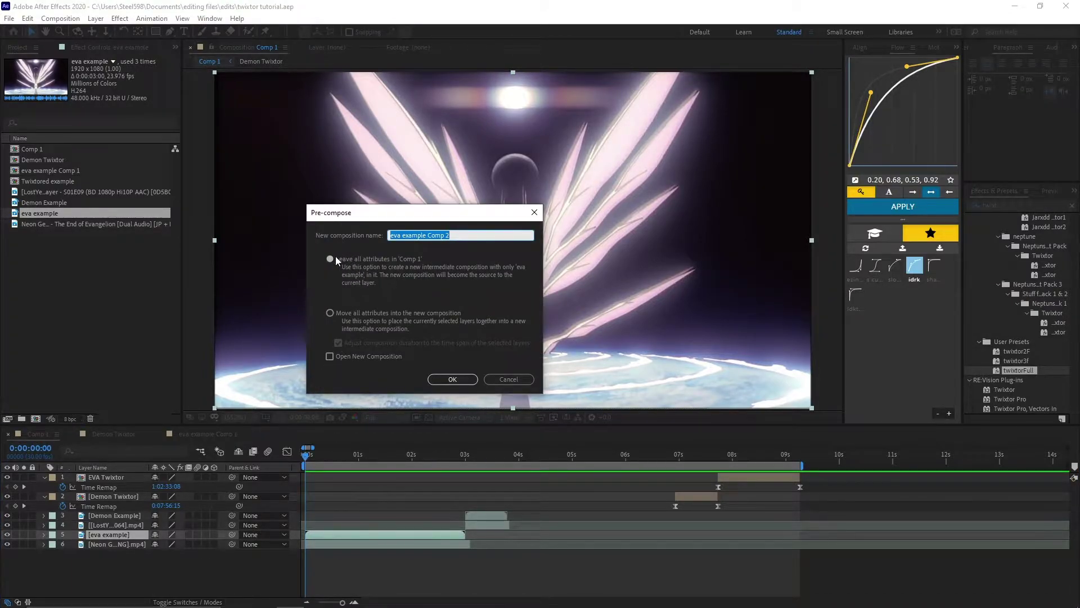
click(344, 313)
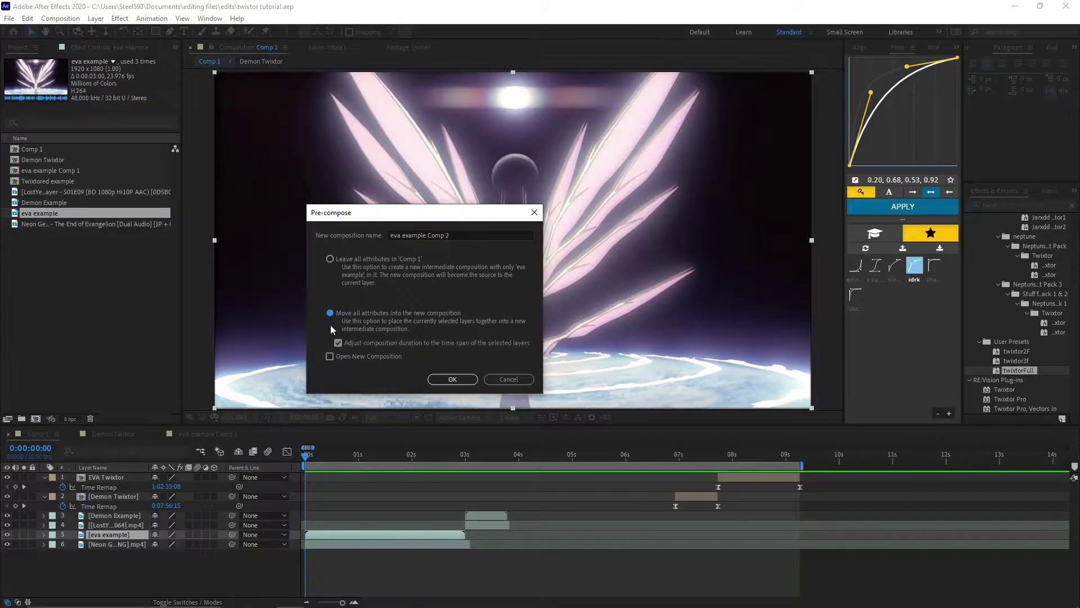
click(330, 259)
click(451, 379)
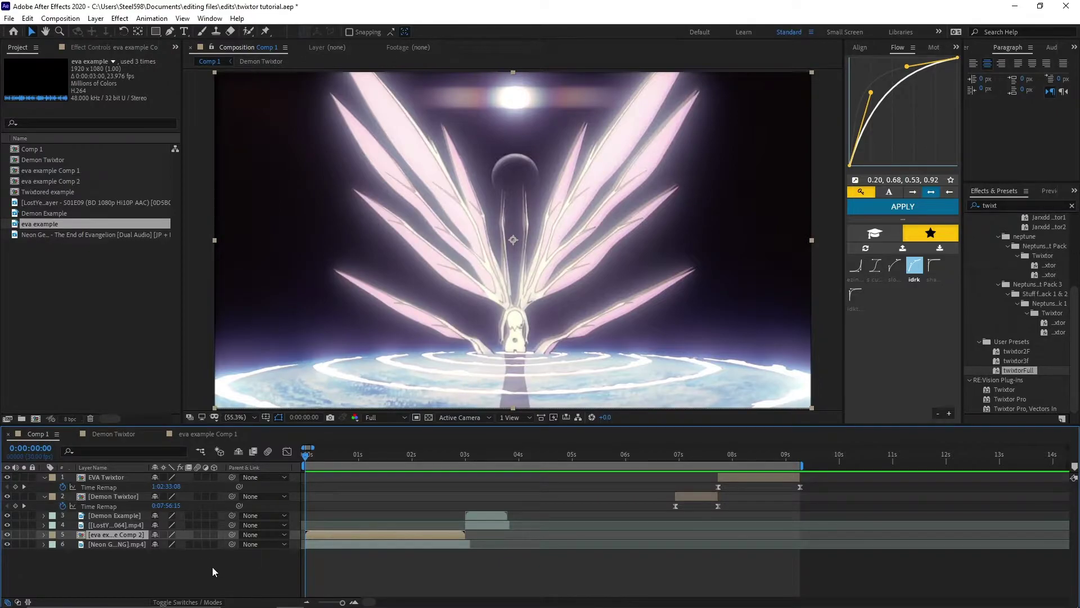
key(ctrl+alt+t)
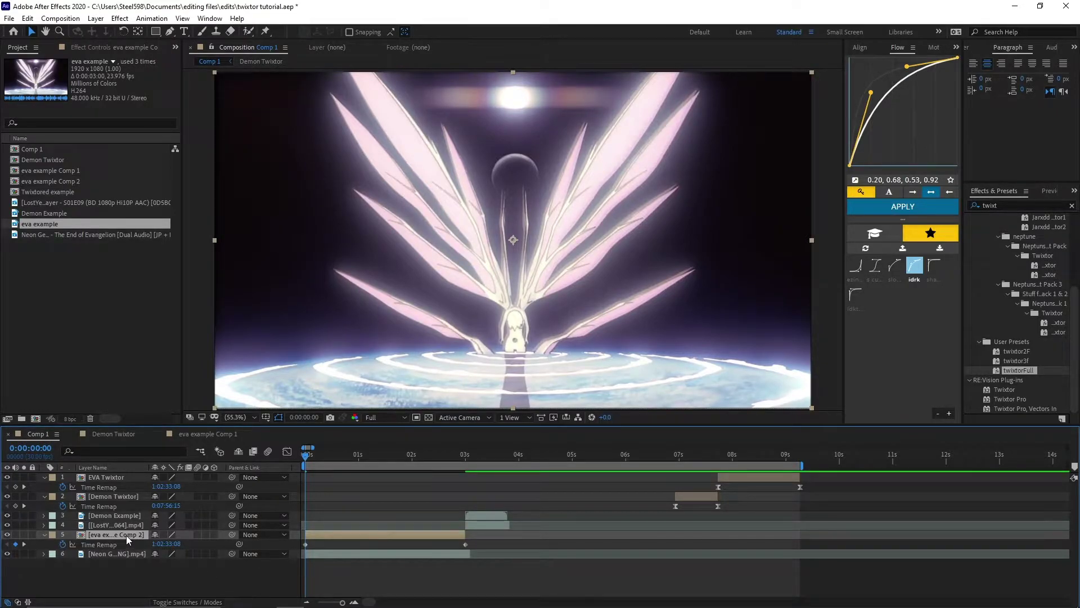
Step: Inside eva example Comp 2, enable Time Remap on the eva example layer
double_click(126, 535)
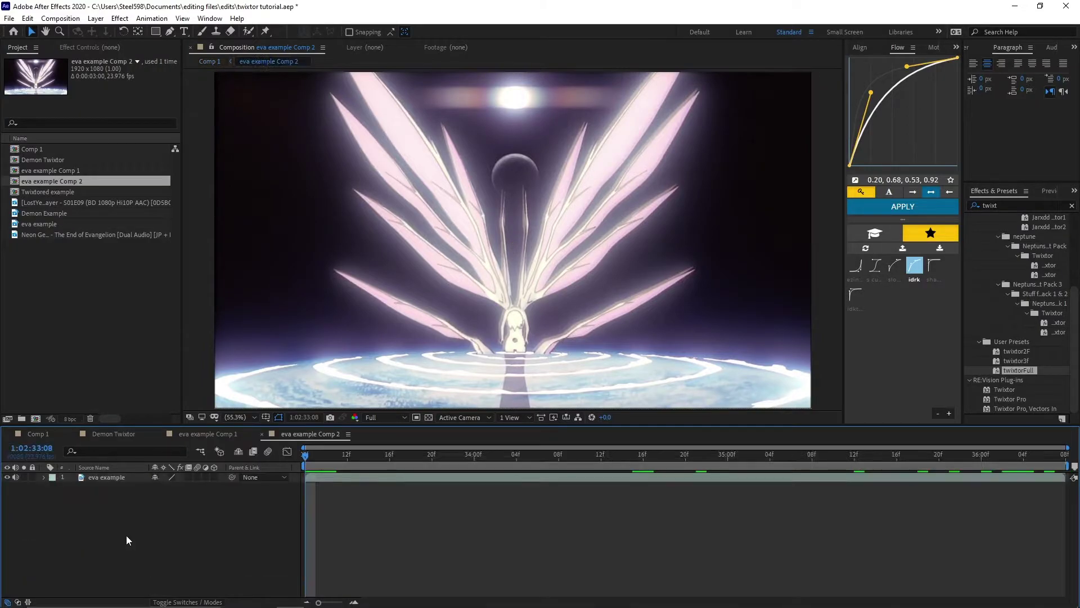
click(121, 483)
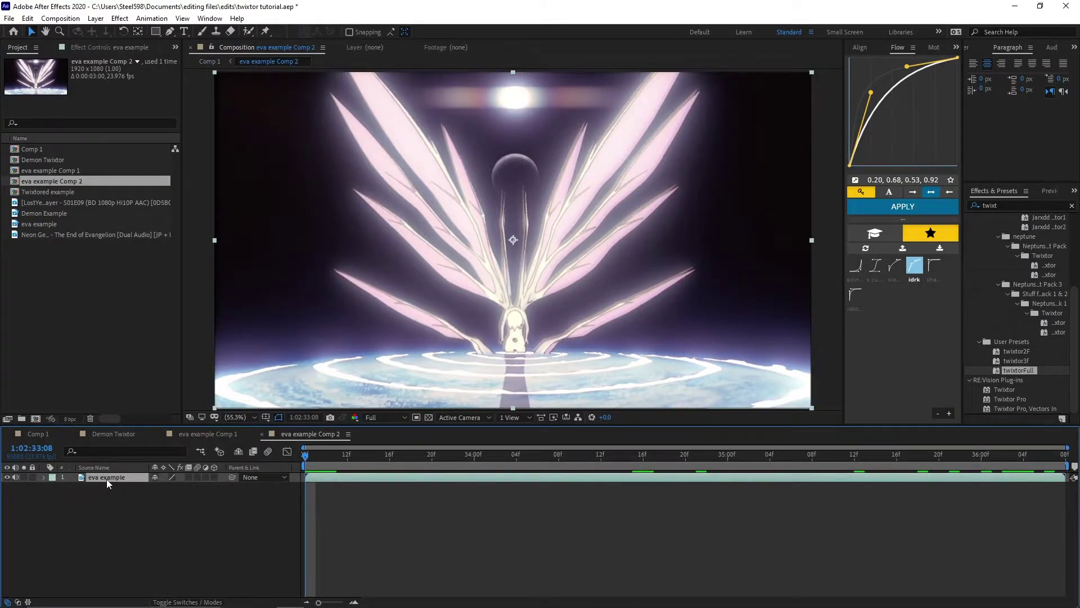
key(ctrl+alt+t)
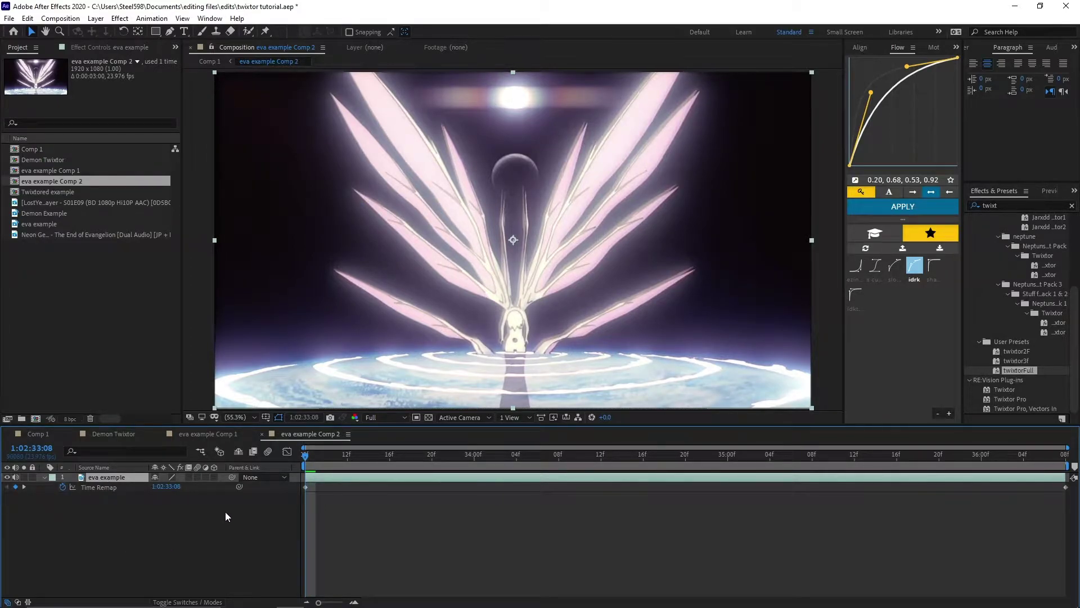
Step: Back in Comp 1, inspect the Demon Example, eva example, episode and End of Evangelion project items
click(46, 434)
click(72, 214)
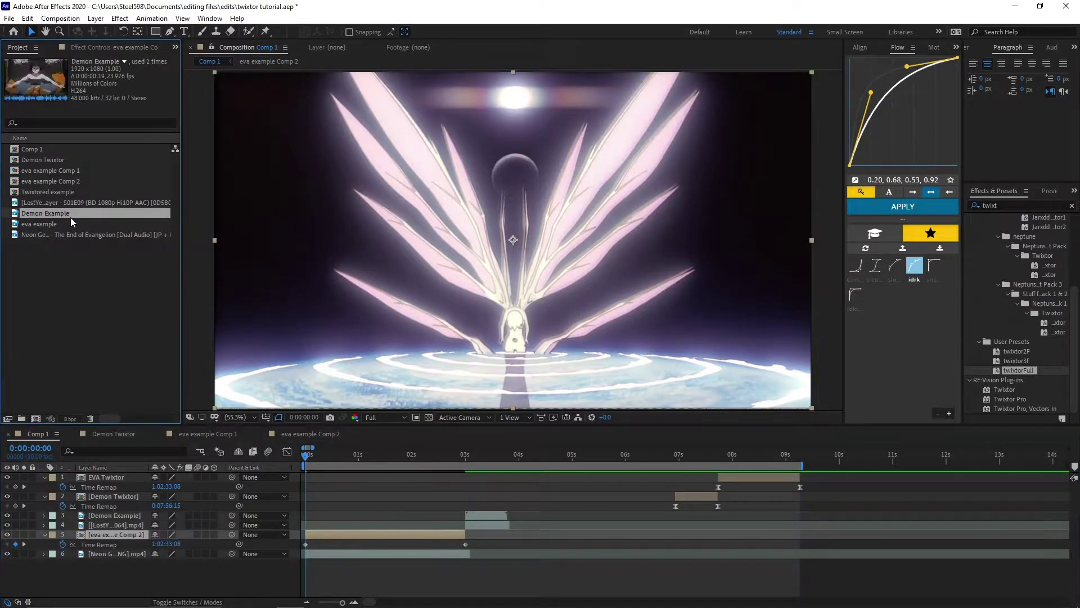
click(61, 222)
click(59, 213)
click(56, 220)
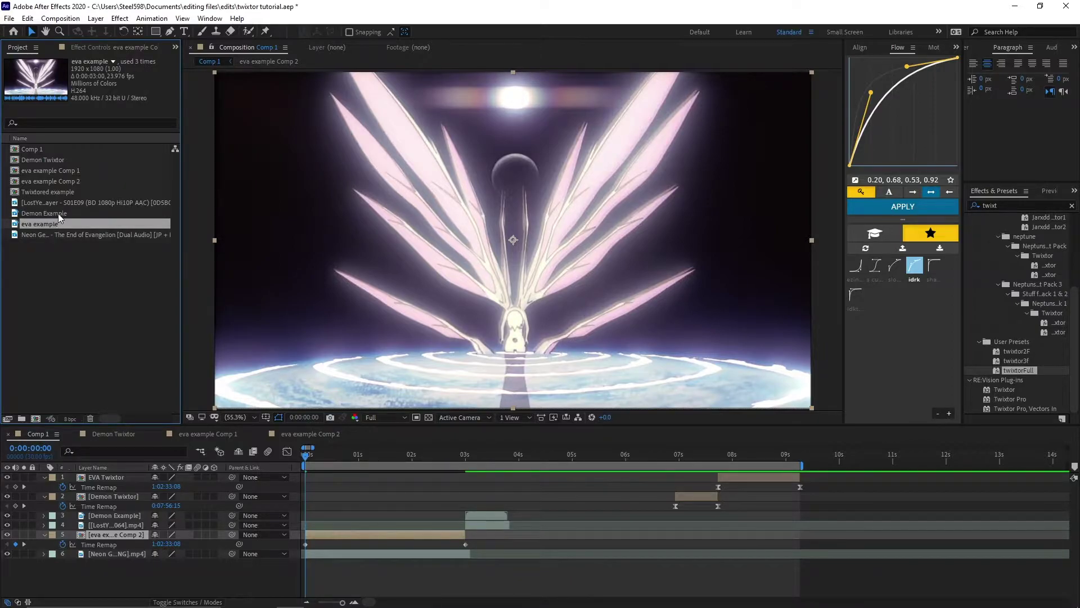
click(67, 203)
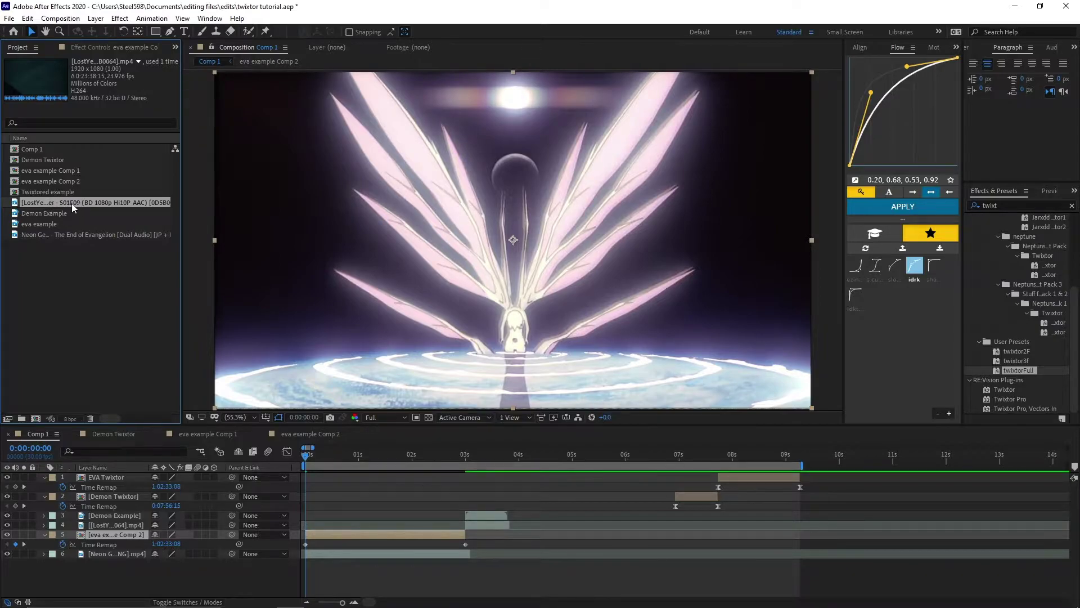
click(70, 232)
click(76, 206)
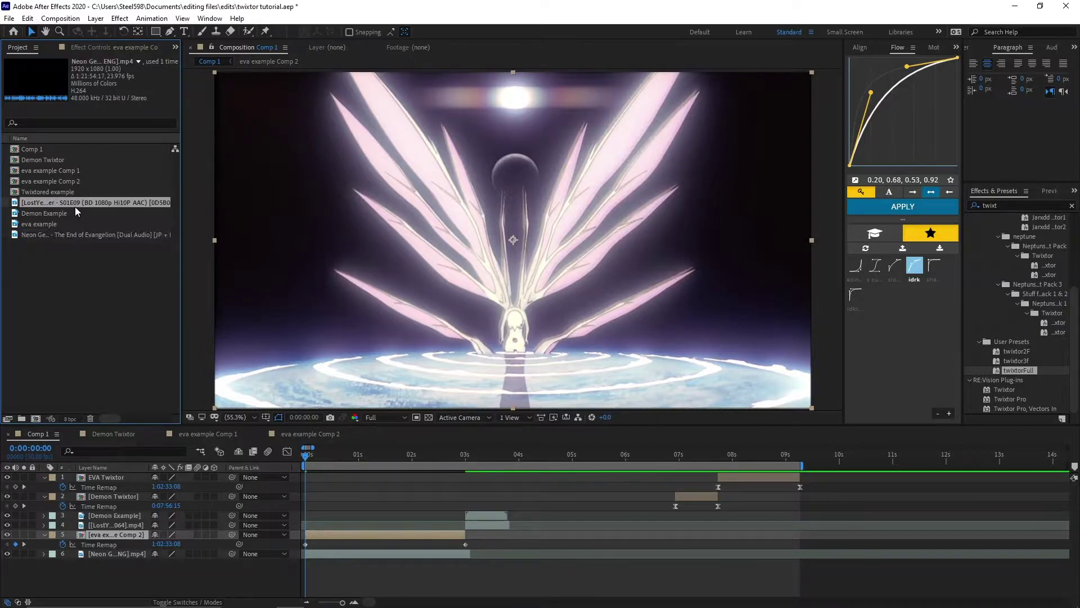
click(65, 229)
click(67, 214)
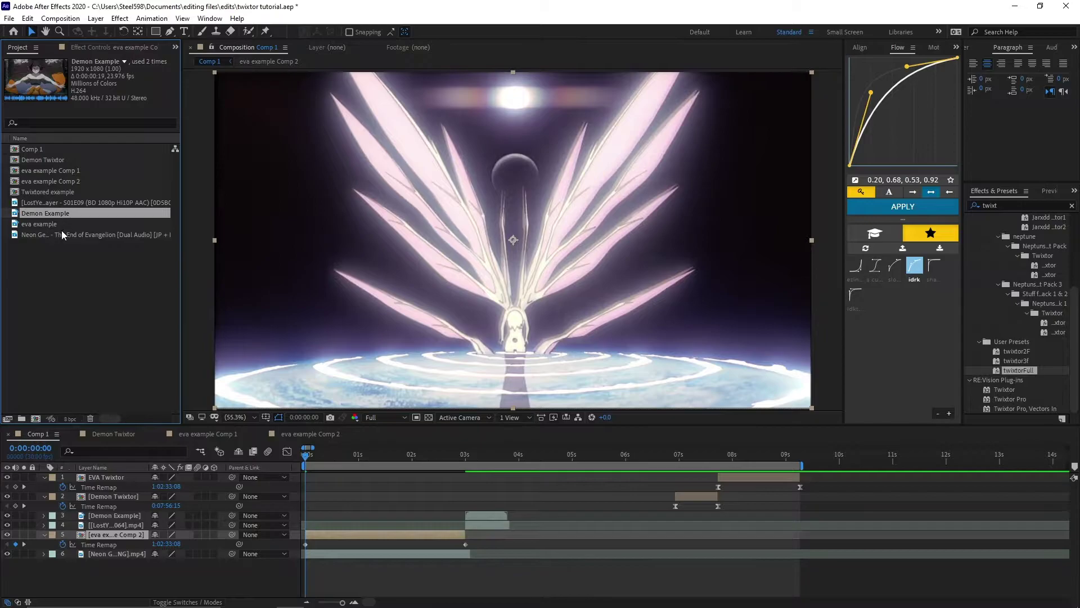
click(61, 232)
click(66, 204)
click(60, 213)
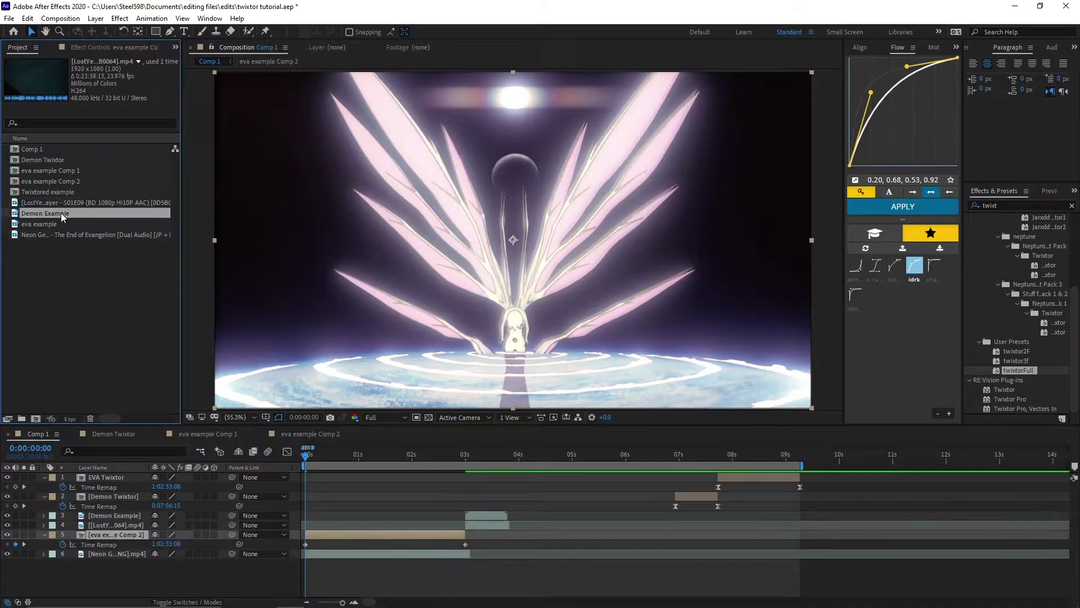
Step: Reopen eva example Comp 2 and select its first Time Remap keyframe
double_click(329, 536)
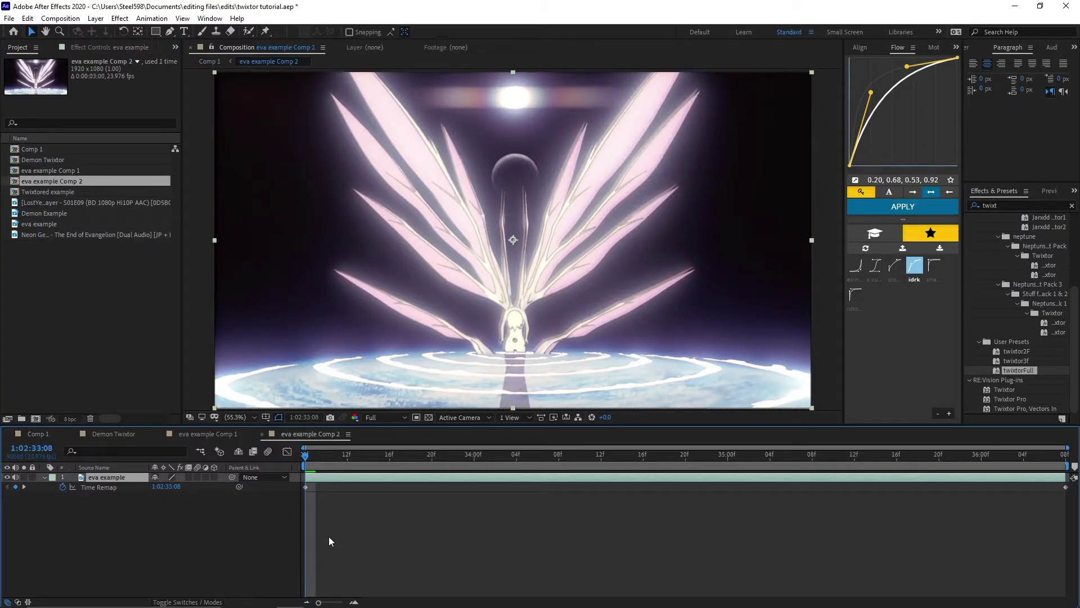
click(307, 486)
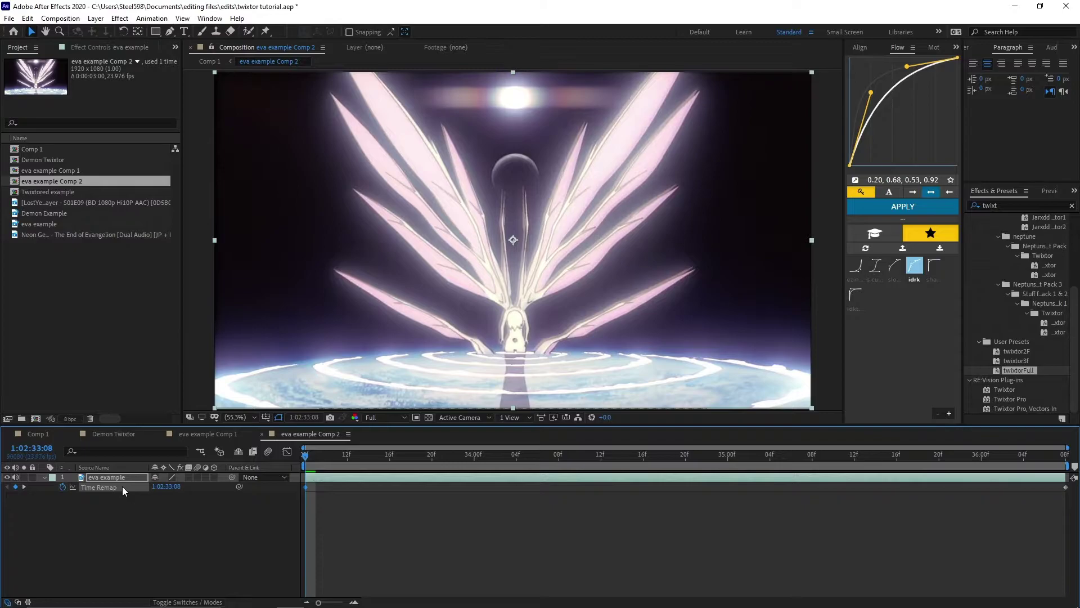
click(285, 515)
click(307, 487)
mouse_move(306, 487)
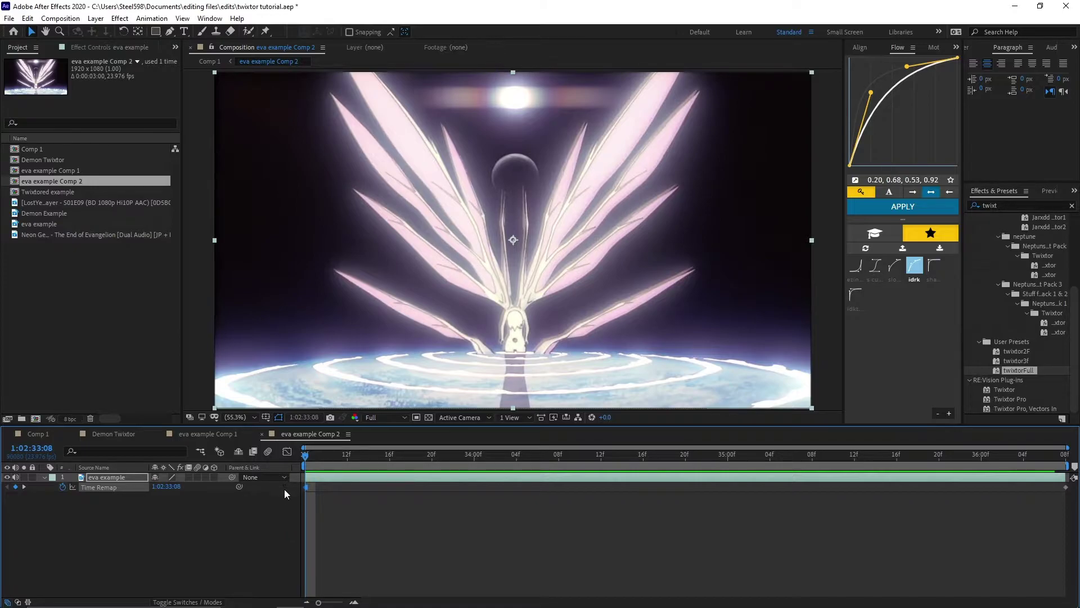
Step: Step the eva example Comp 2 playhead forward one frame
key(Page_Down)
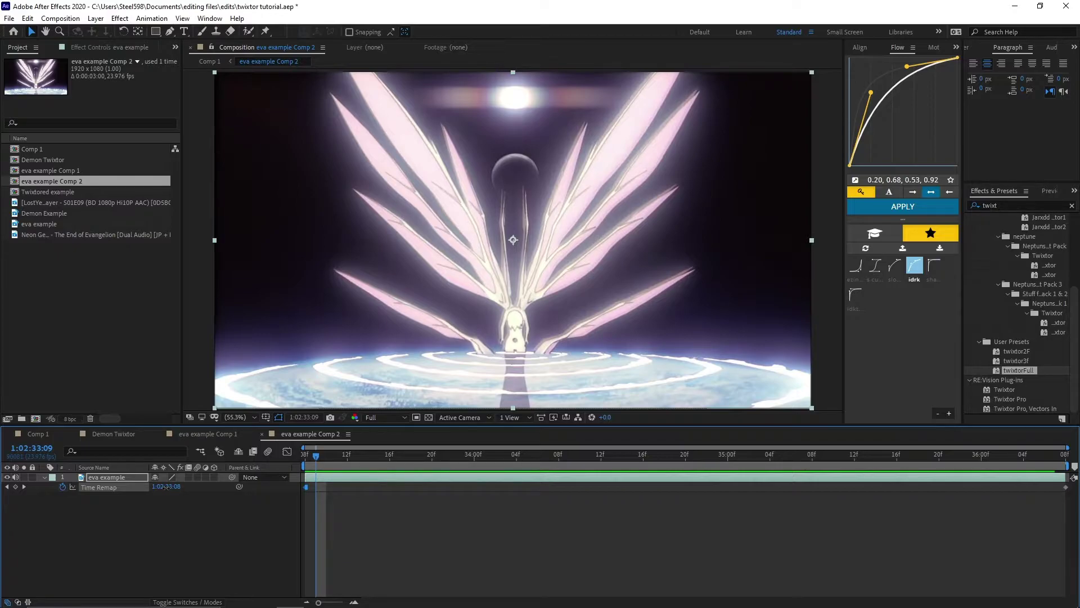
Step: Key Time Remap frame by frame at 1:02:33:09, 1:02:33:12, 1:02:33:14, onward to 1:02:33:22
drag(167, 487, 179, 487)
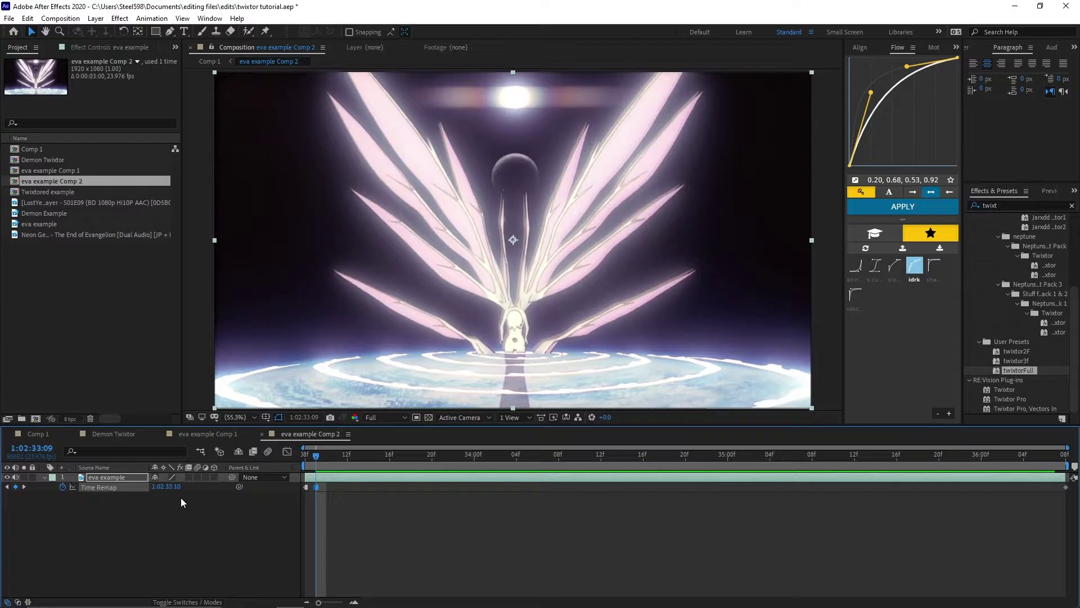
key(Page_Down)
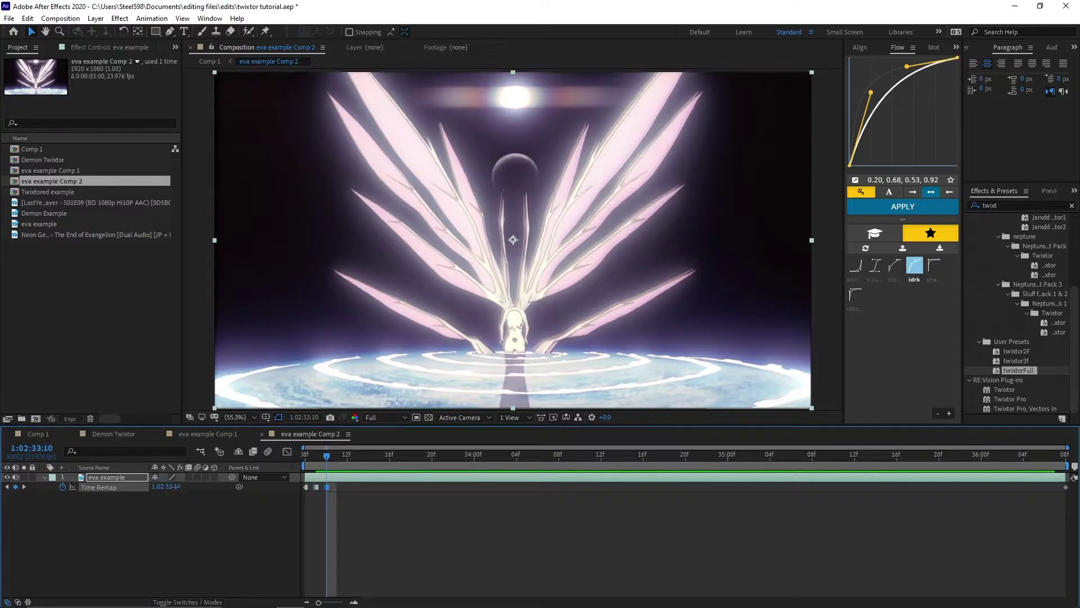
drag(176, 486, 182, 487)
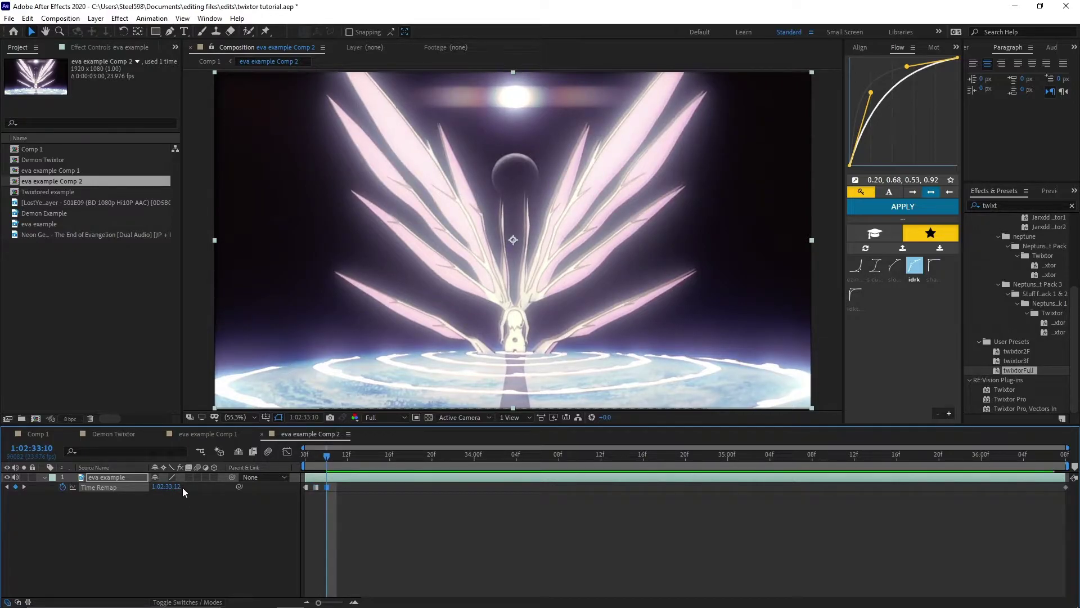
key(Page_Down)
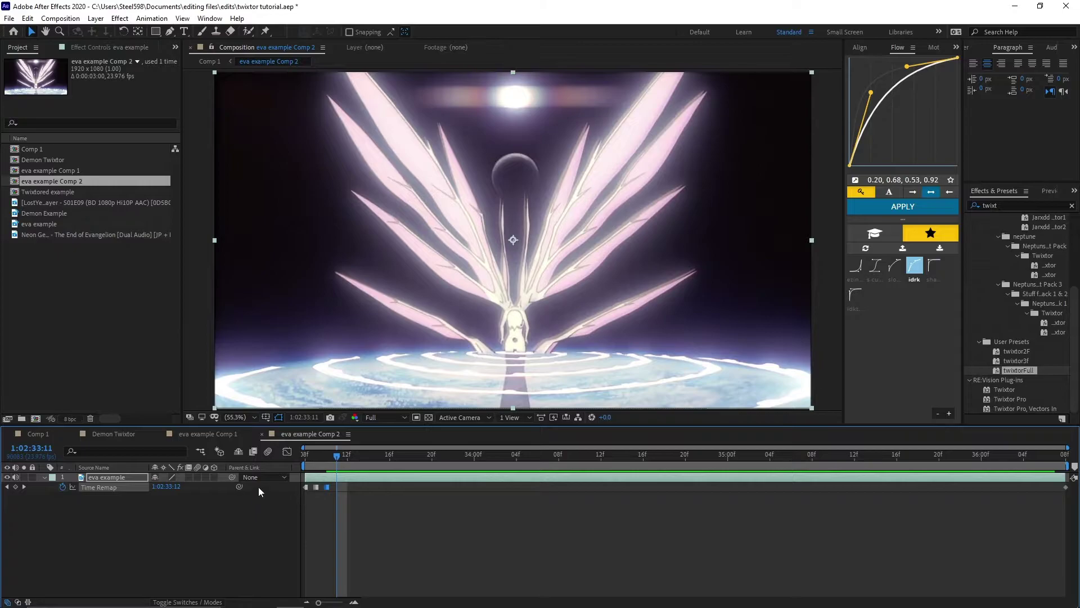
drag(171, 487, 180, 486)
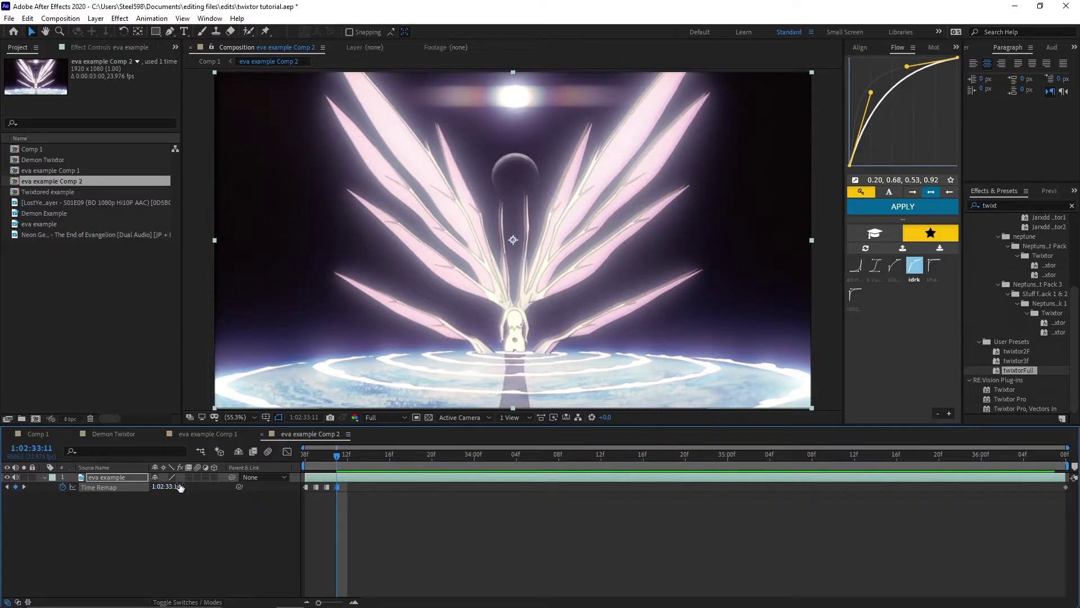
key(Page_Down)
drag(171, 486, 179, 486)
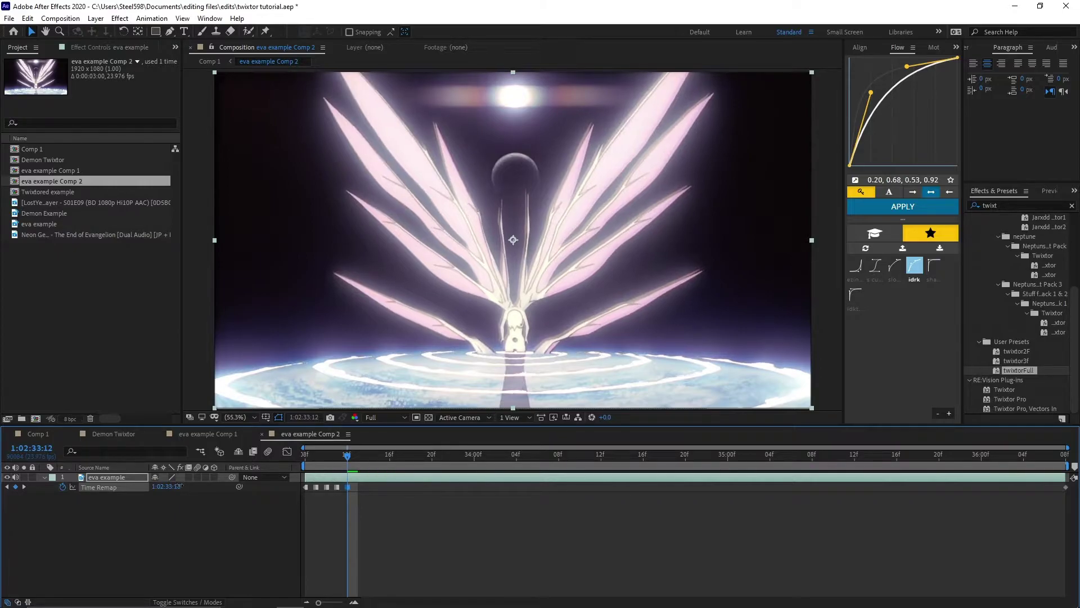
key(Page_Down)
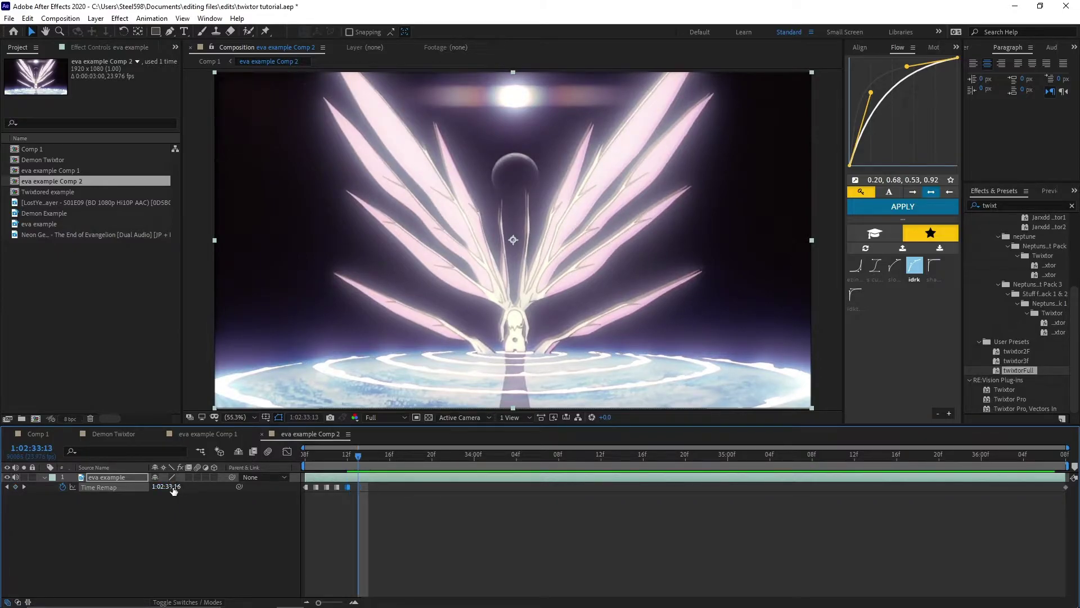
drag(170, 489, 176, 486)
key(Page_Down)
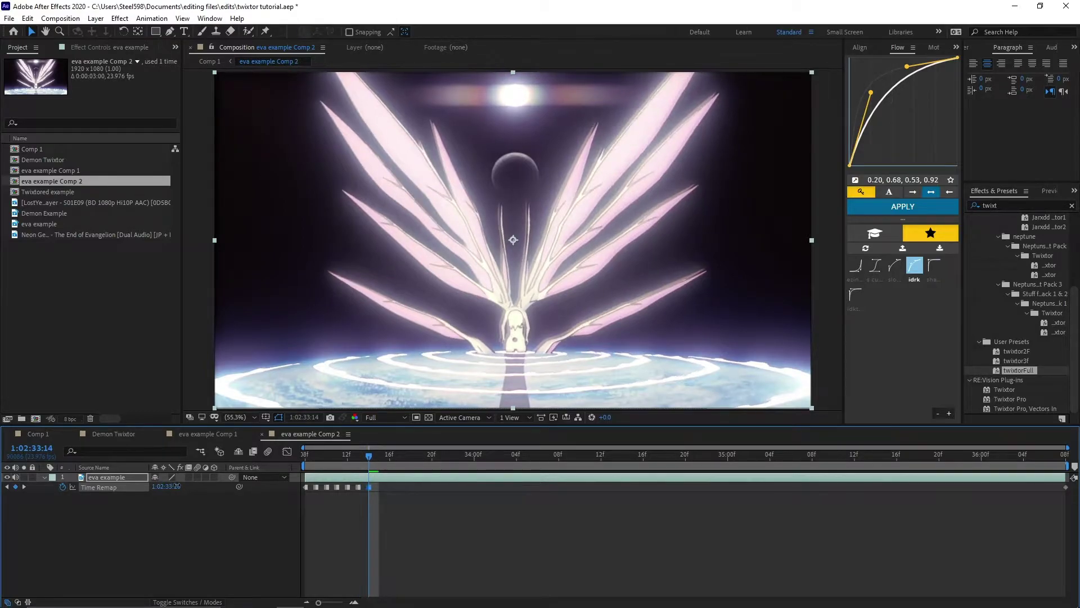
key(Page_Down)
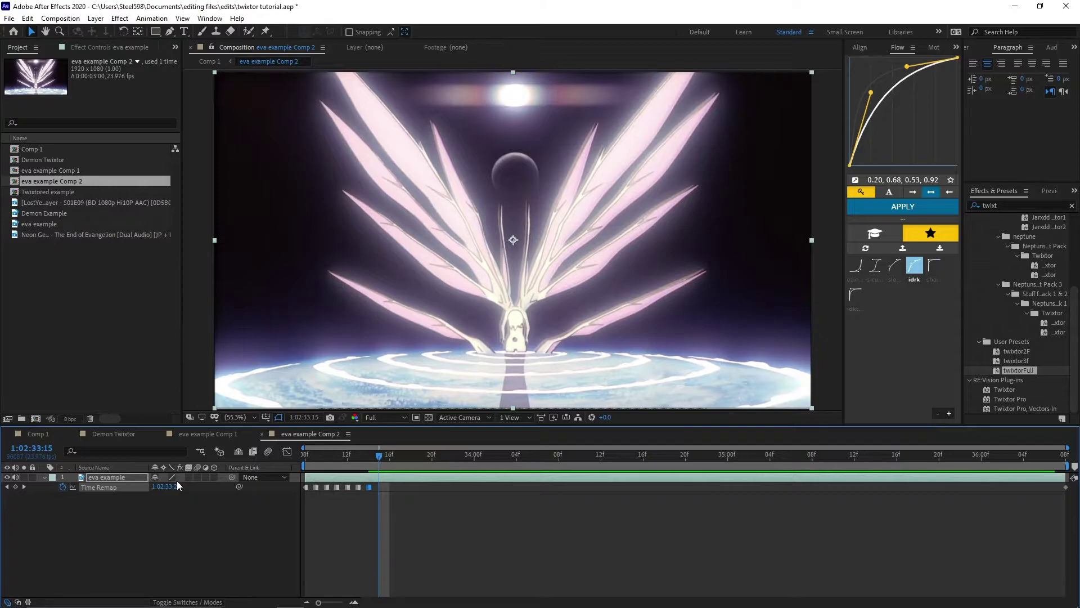
drag(177, 483, 182, 483)
Step: Keep stepping frames, advancing Time Remap to 1:02:34:04 and then 1:02:34:06
key(Page_Down)
key(Page_Down)
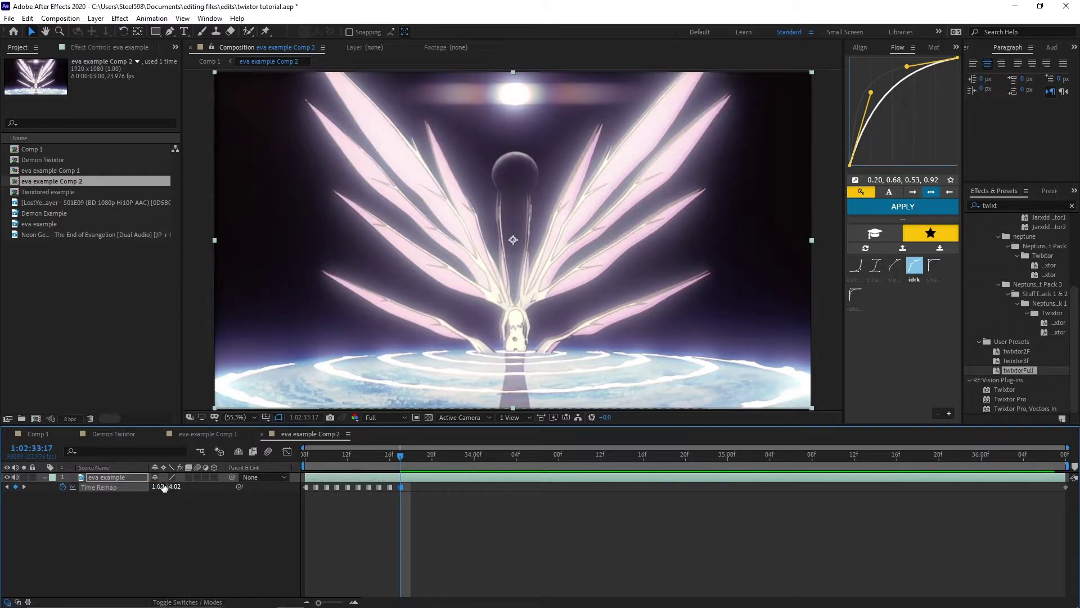
key(Page_Down)
drag(164, 486, 170, 486)
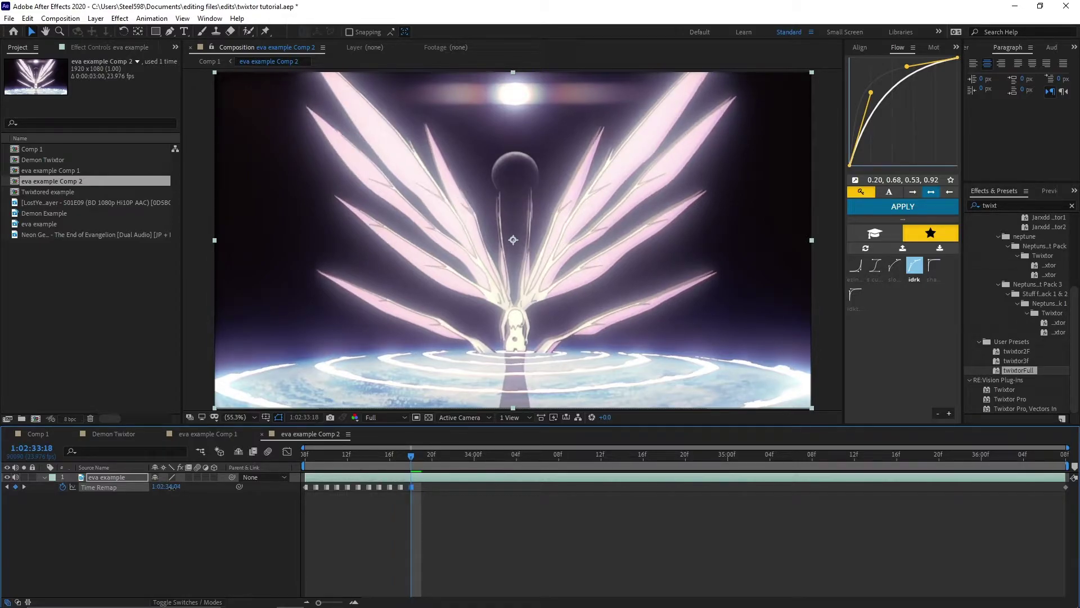
key(Page_Down)
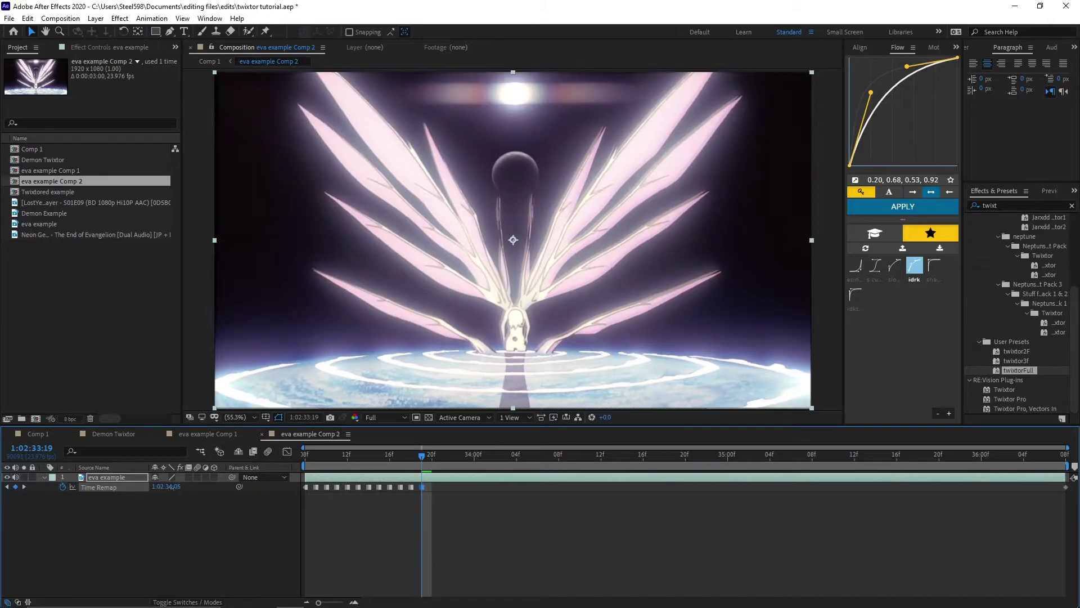
drag(161, 487, 171, 487)
key(Page_Down)
key(Page_Down)
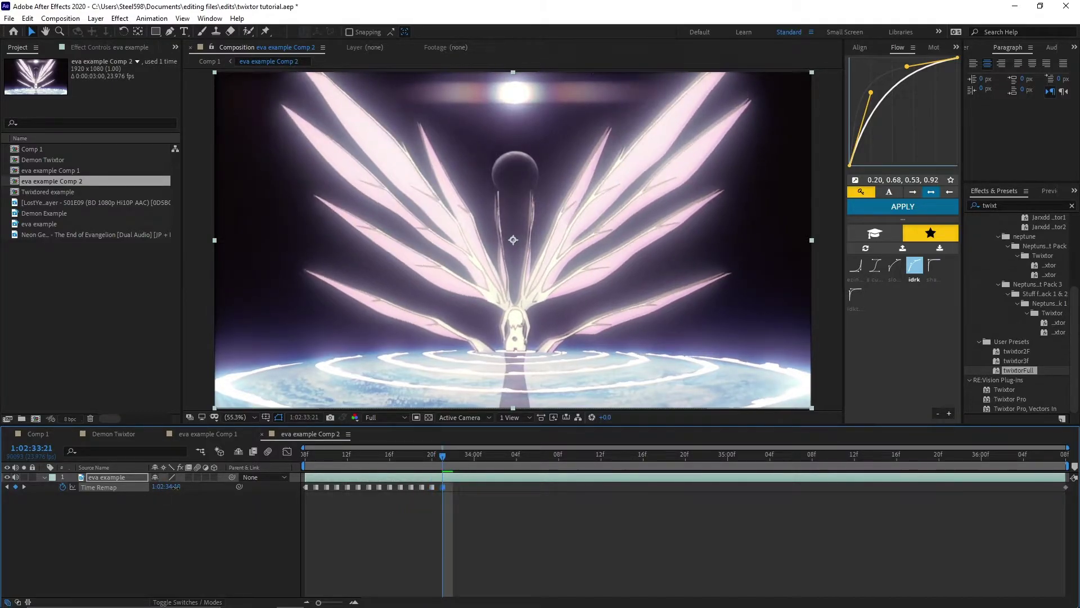
key(Page_Down)
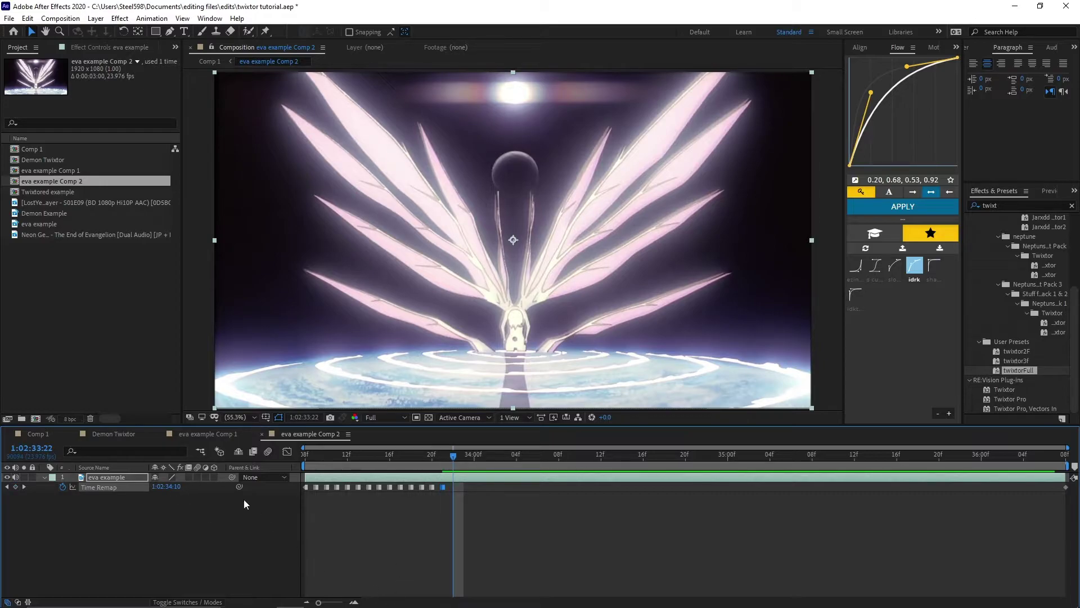
Step: Advance Time Remap to 1:02:34:12 and paste another Time Remap keyframe one frame later
drag(169, 486, 185, 485)
key(Page_Down)
key(Page_Down)
key(Page_Down)
key(Page_Down)
key(Page_Down)
key(Page_Down)
key(Page_Down)
key(Page_Down)
key(Page_Down)
key(Page_Down)
key(Page_Down)
key(Page_Down)
key(Page_Down)
key(Page_Down)
key(Page_Down)
key(Page_Down)
key(Page_Down)
key(Page_Down)
key(Page_Down)
key(Page_Down)
key(Page_Down)
key(Page_Down)
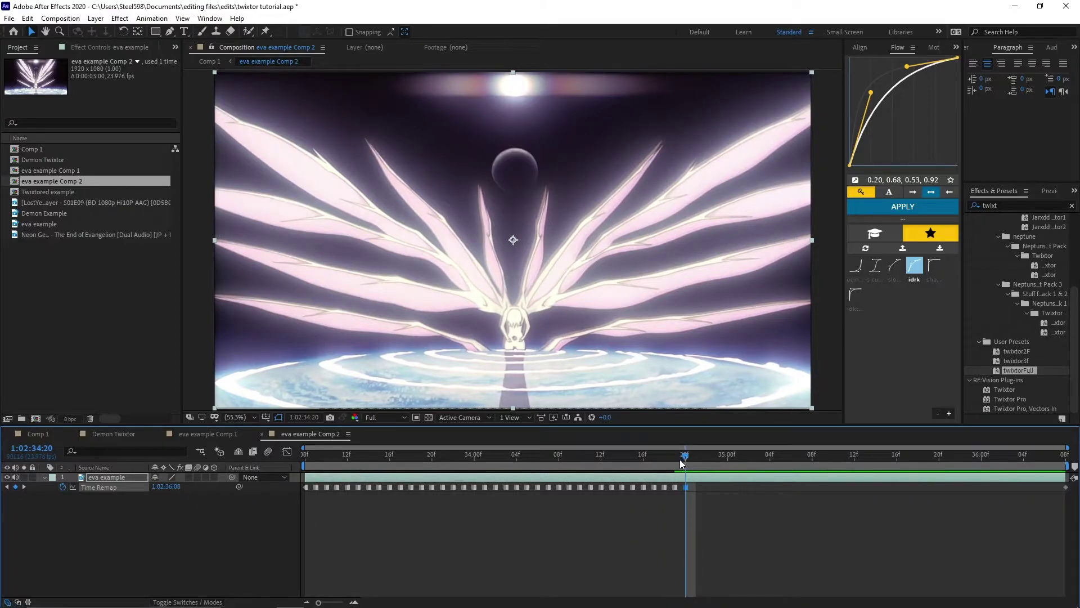
mouse_move(680, 461)
mouse_down()
mouse_move(671, 477)
mouse_move(686, 478)
mouse_up()
key(Page_Down)
key(ctrl+v)
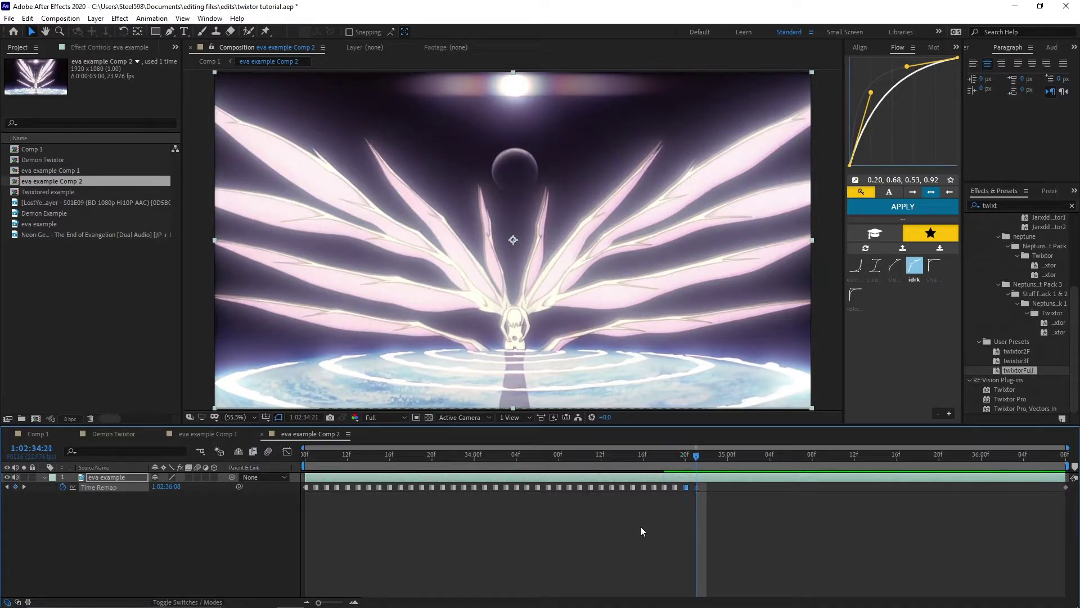
Step: Return to the latest keyframe, marquee-select the Time Remap keyframes, and select the eva example layer
drag(694, 459, 676, 476)
drag(705, 527, 632, 554)
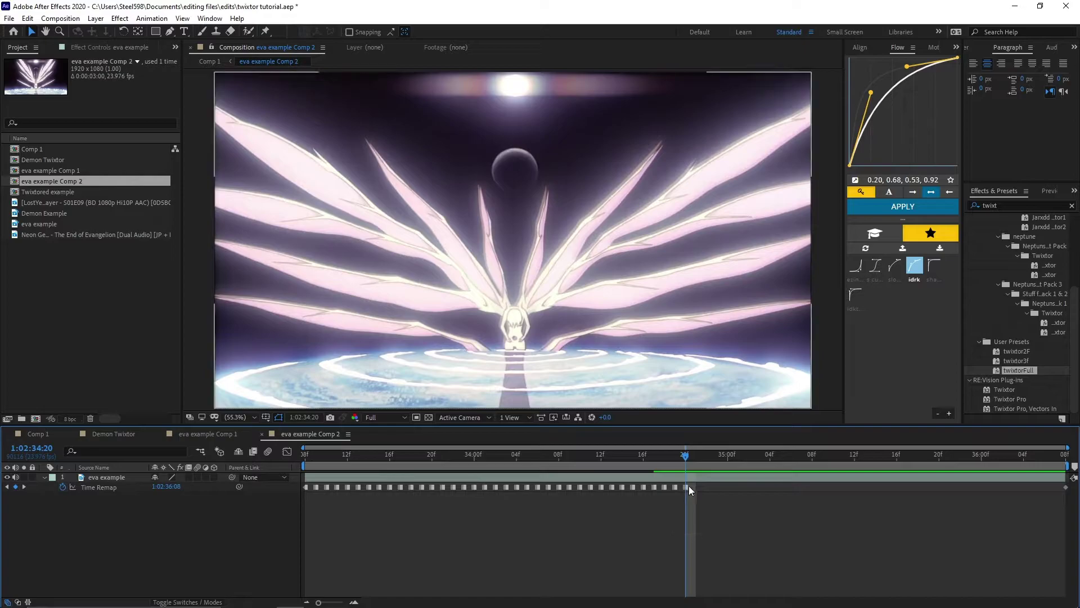
click(692, 480)
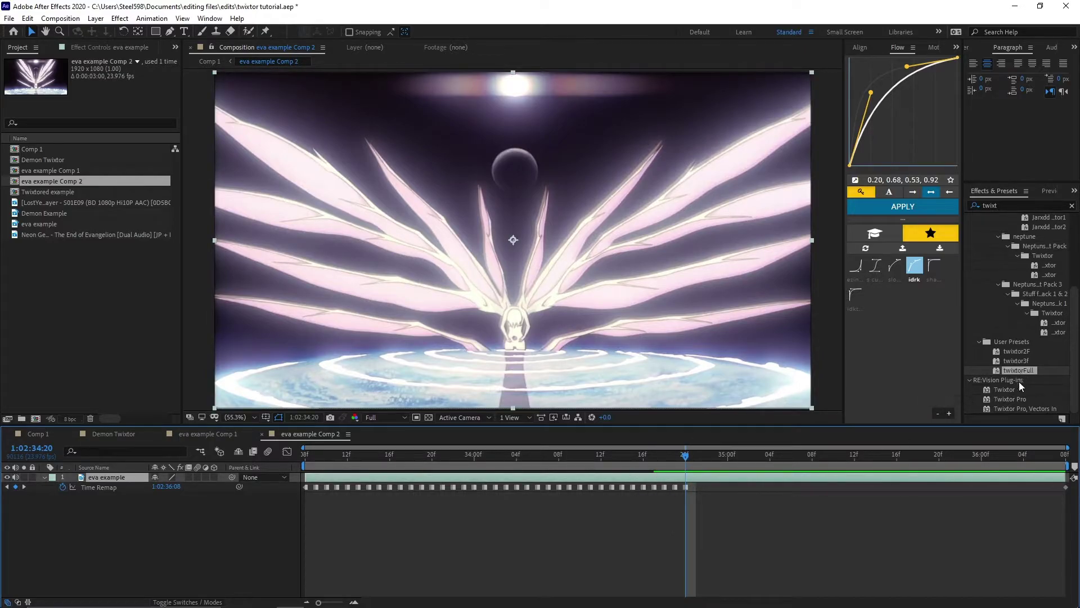
Step: Apply Twixtor to the eva example layer with Input: Frame Rate set to 23.97
double_click(1007, 389)
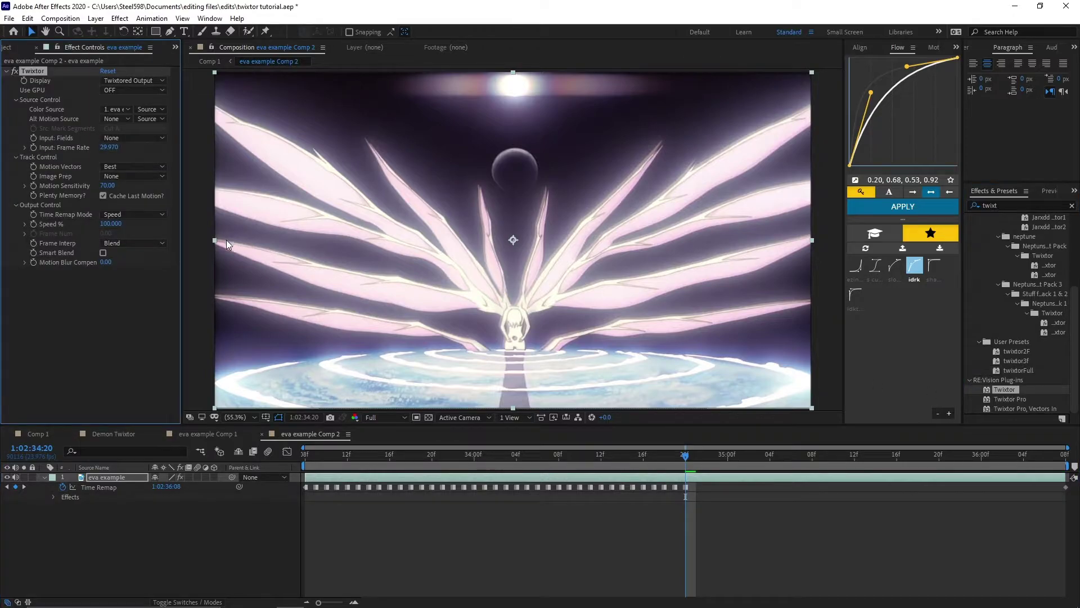
click(109, 148)
text(23.97)
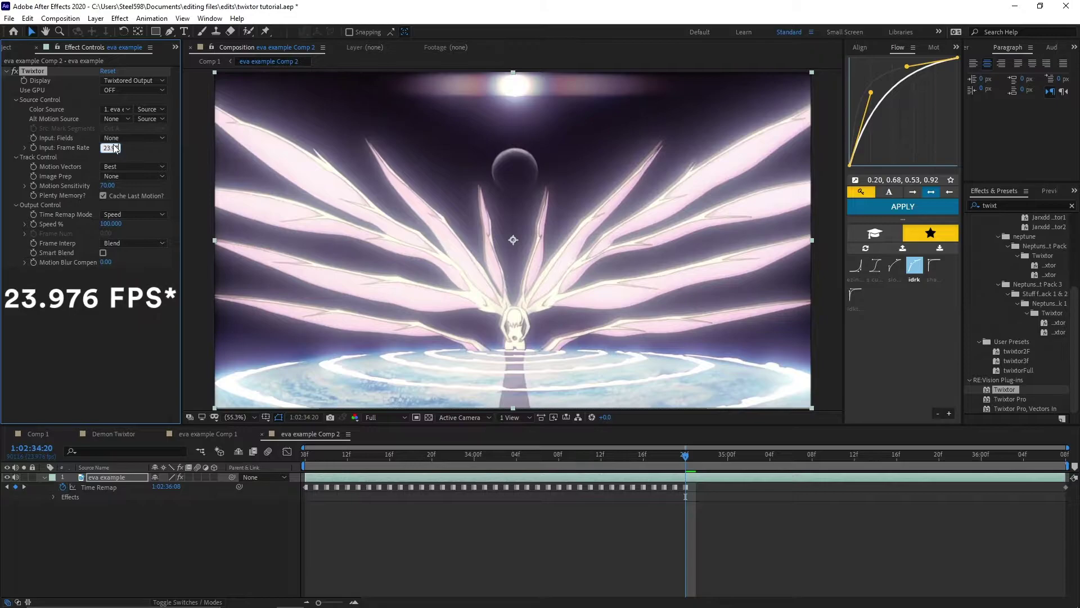
key(Return)
key(ctrl+0)
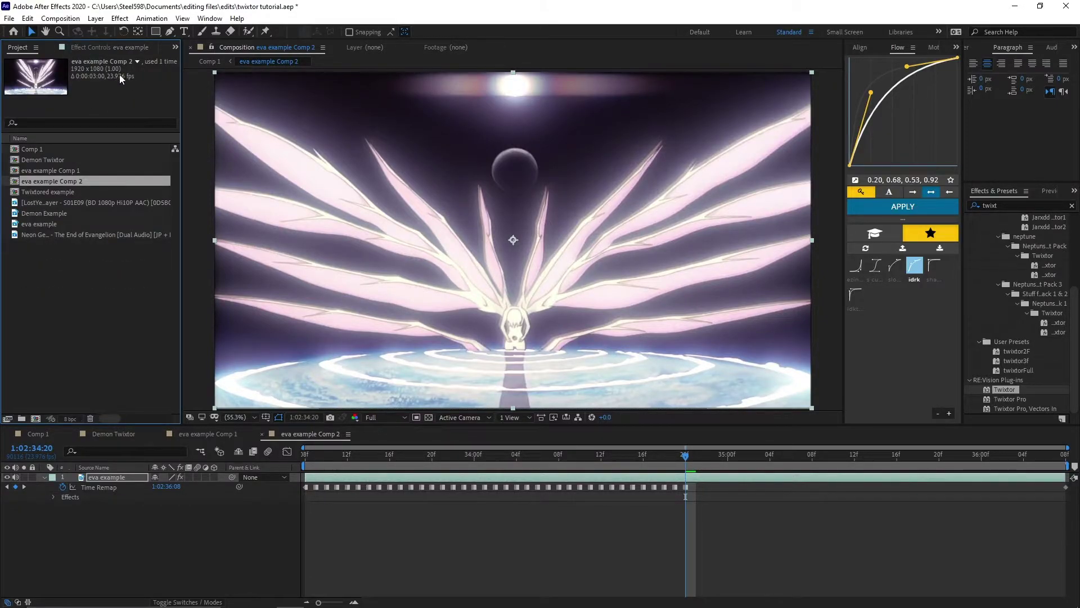
click(114, 49)
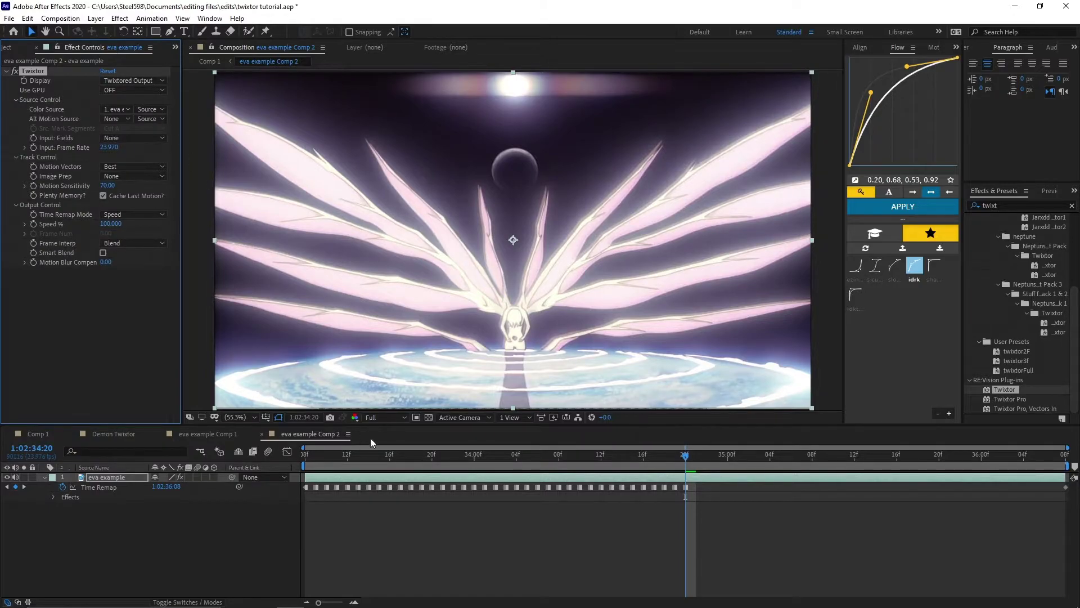
Step: In Comp 1, swap layer 5's ~3s Time Remap keyframe for a new one and preview around 3s
click(45, 431)
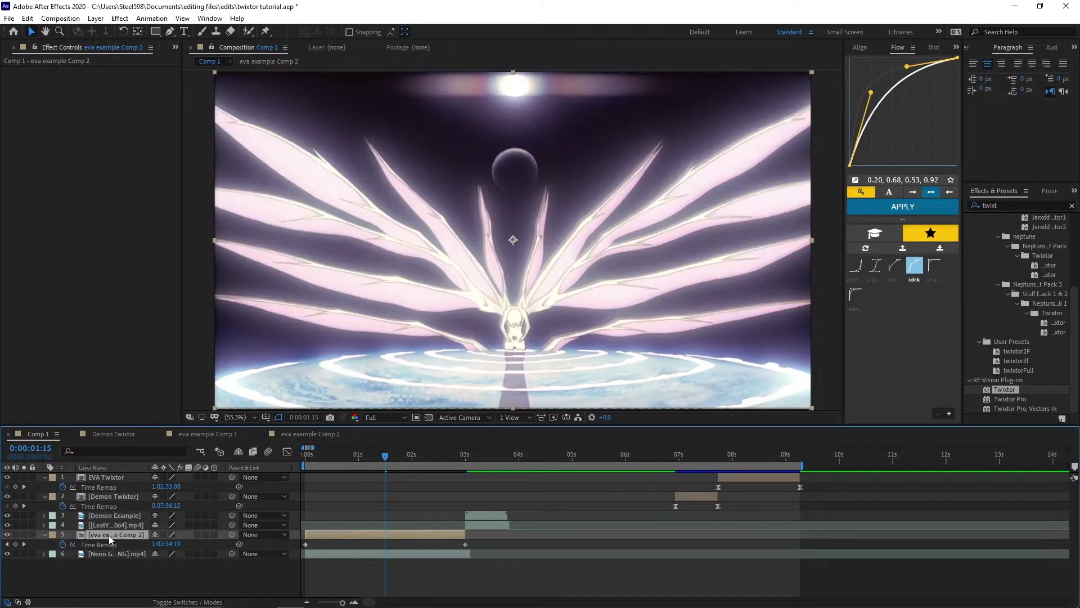
click(15, 544)
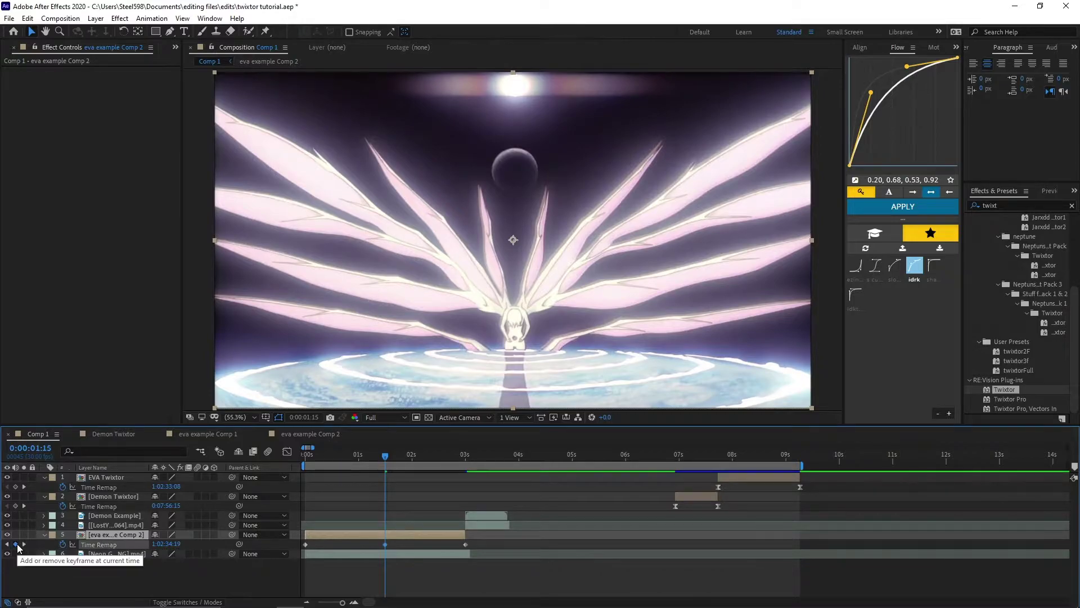
click(465, 545)
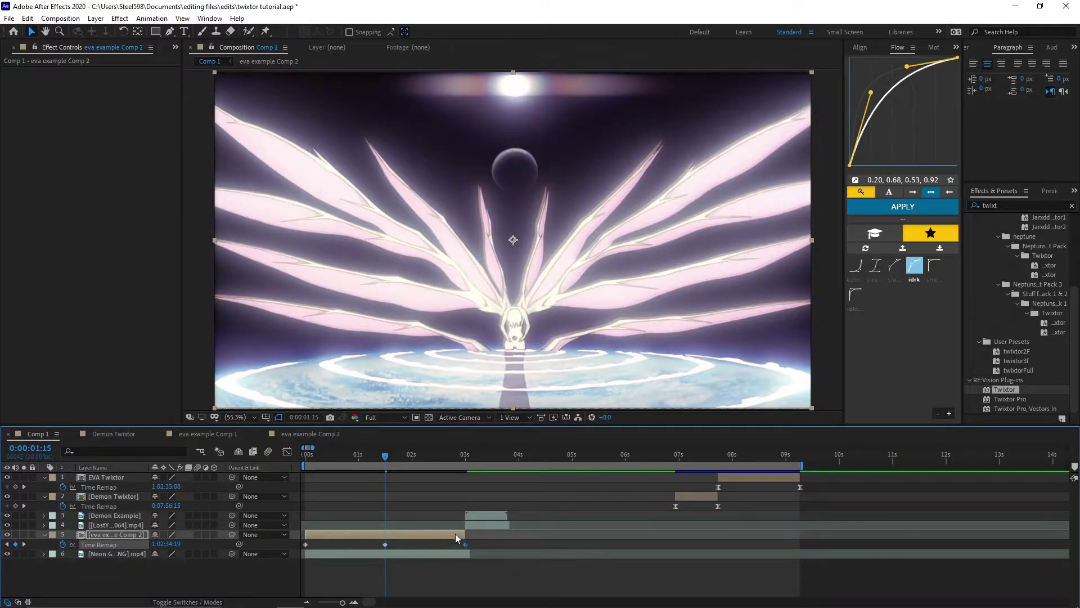
key(ctrl+x)
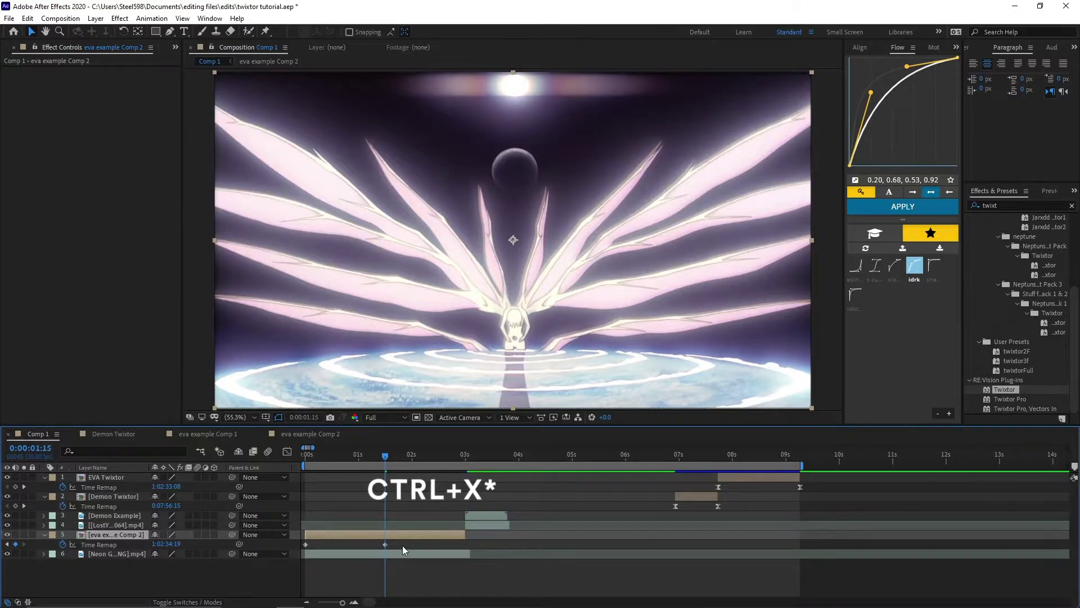
drag(388, 544, 465, 545)
drag(465, 456, 307, 460)
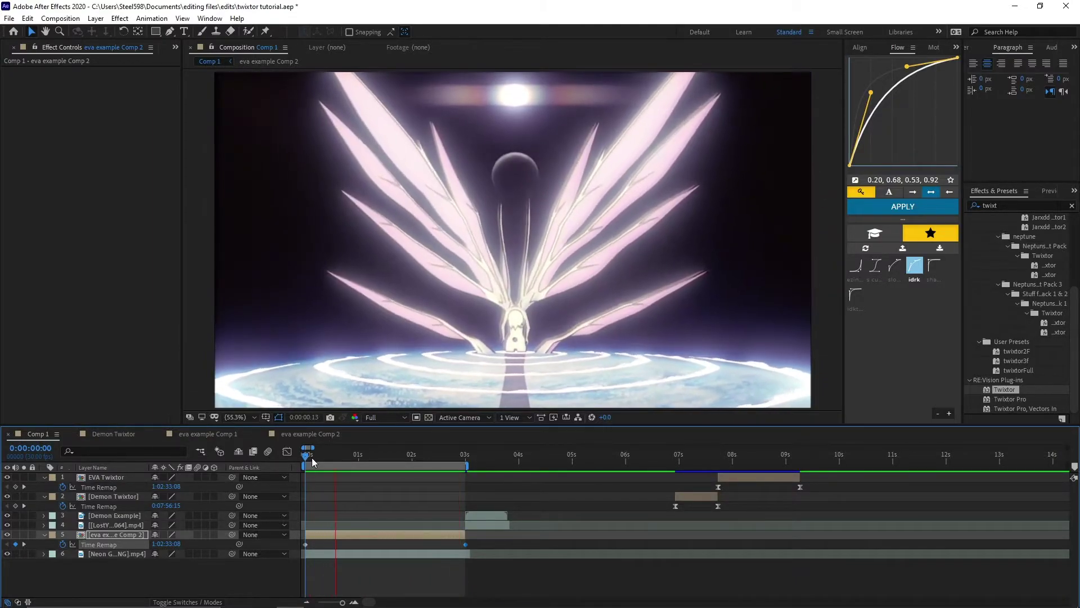
drag(307, 455, 411, 522)
Step: Move the second Time Remap keyframe to about 1s17 and end the work area one frame before it
drag(464, 545, 387, 549)
key(Page_Up)
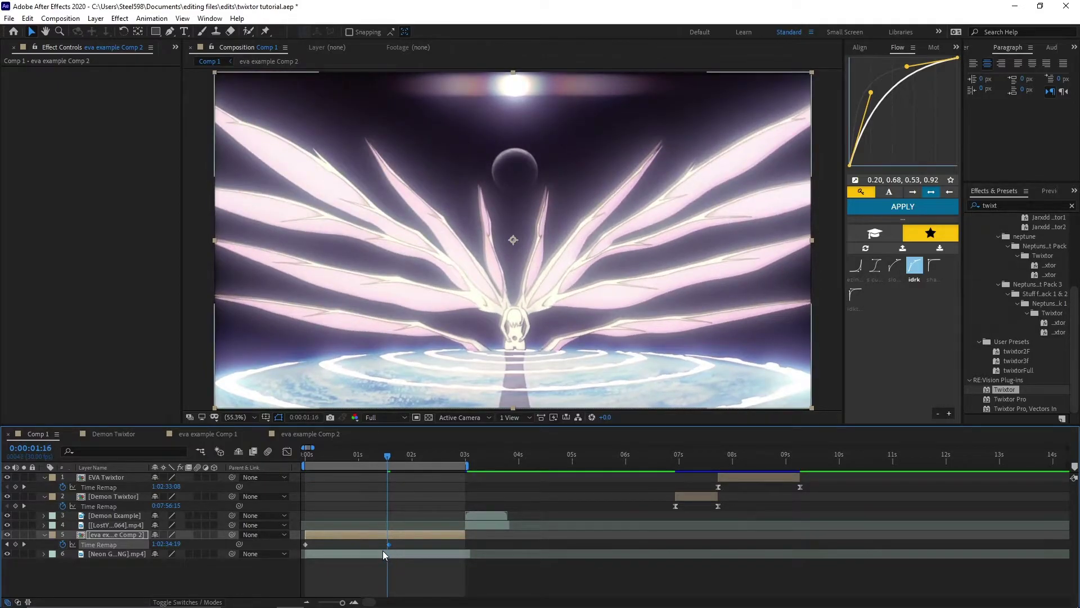
key(n)
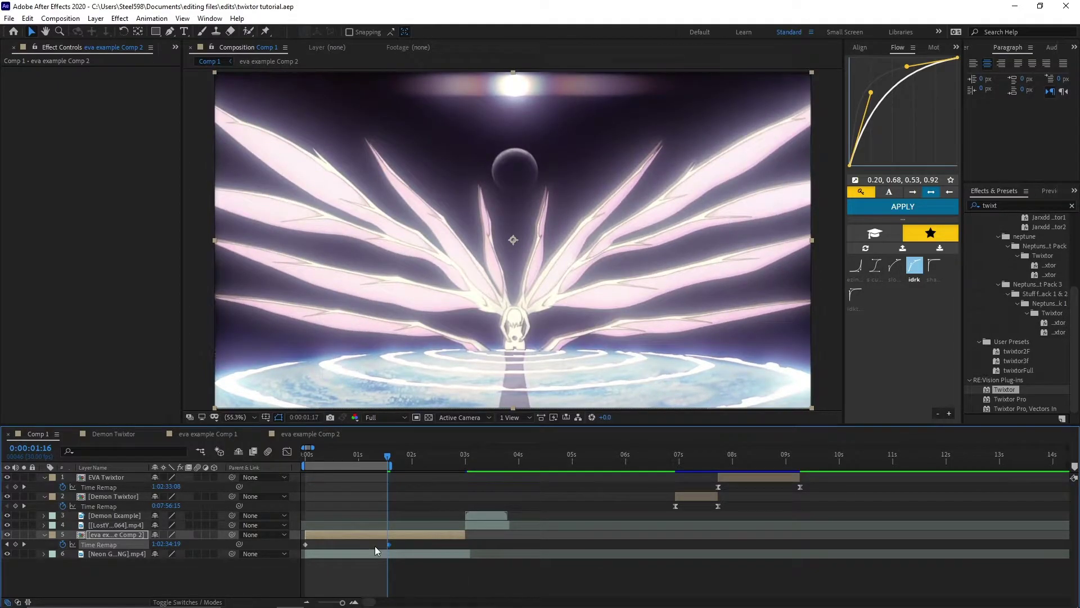
key(Page_Down)
Step: Select both Time Remap keyframes and apply Easy Ease with F9
click(396, 544)
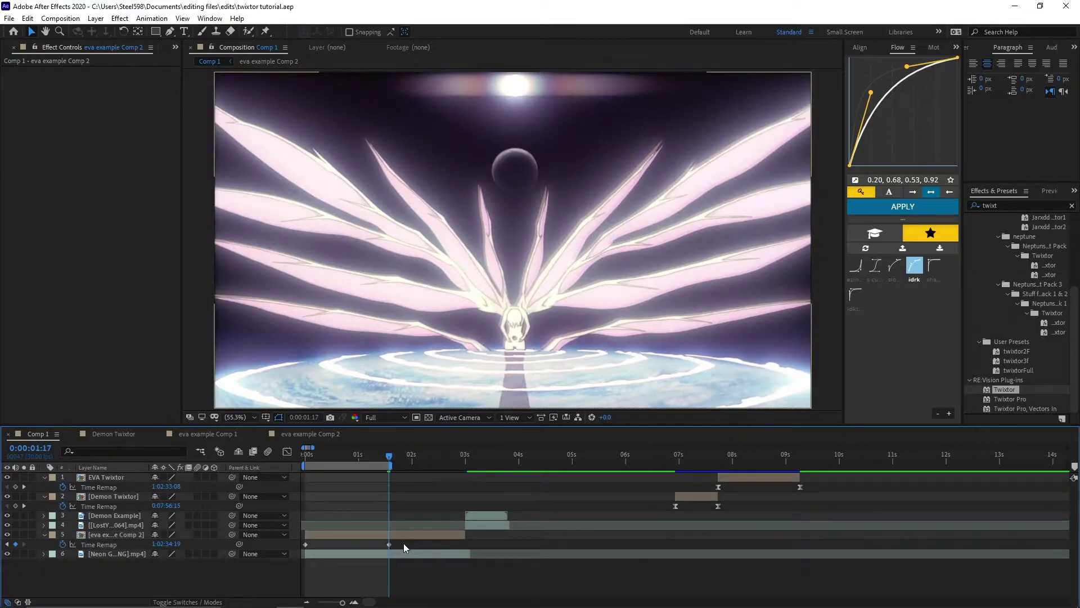
drag(406, 543, 304, 550)
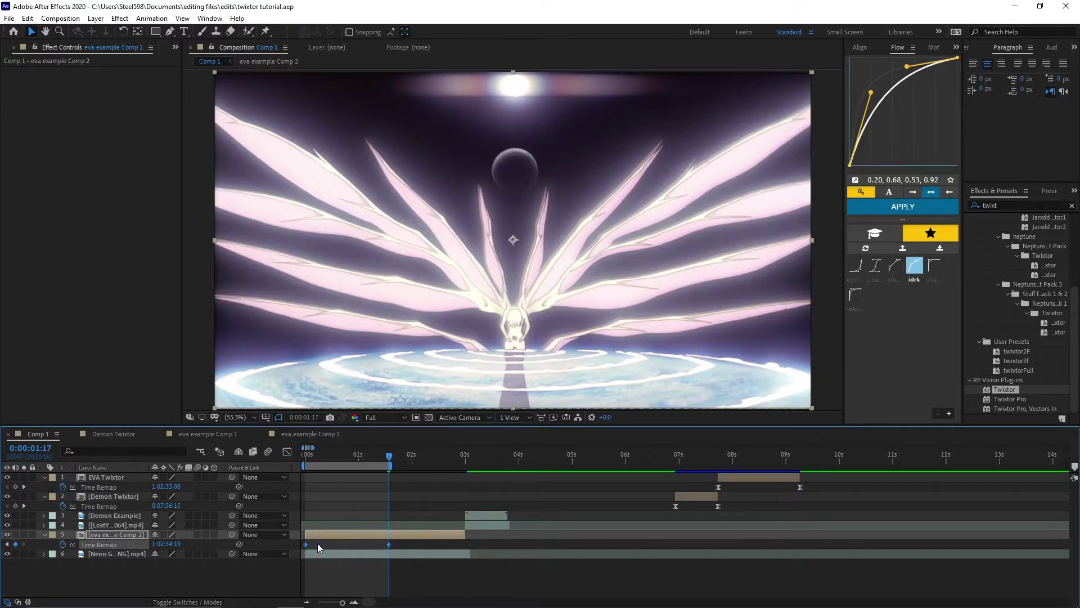
key(F9)
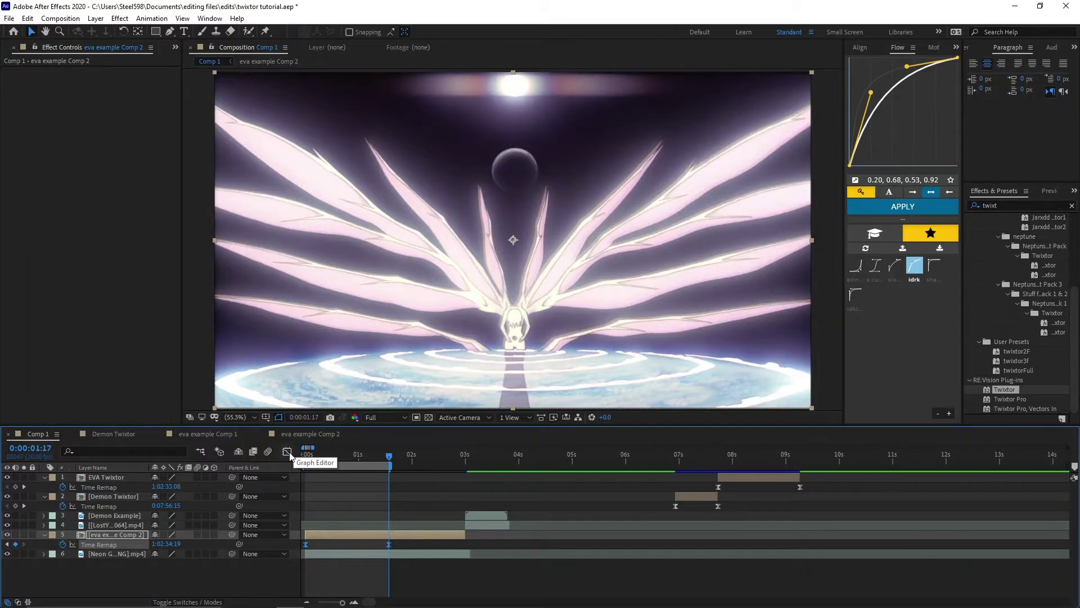
Step: Show eva example Comp 2's Time Remap graph, select both keyframes, and scrub the ramp to frame 19
click(287, 452)
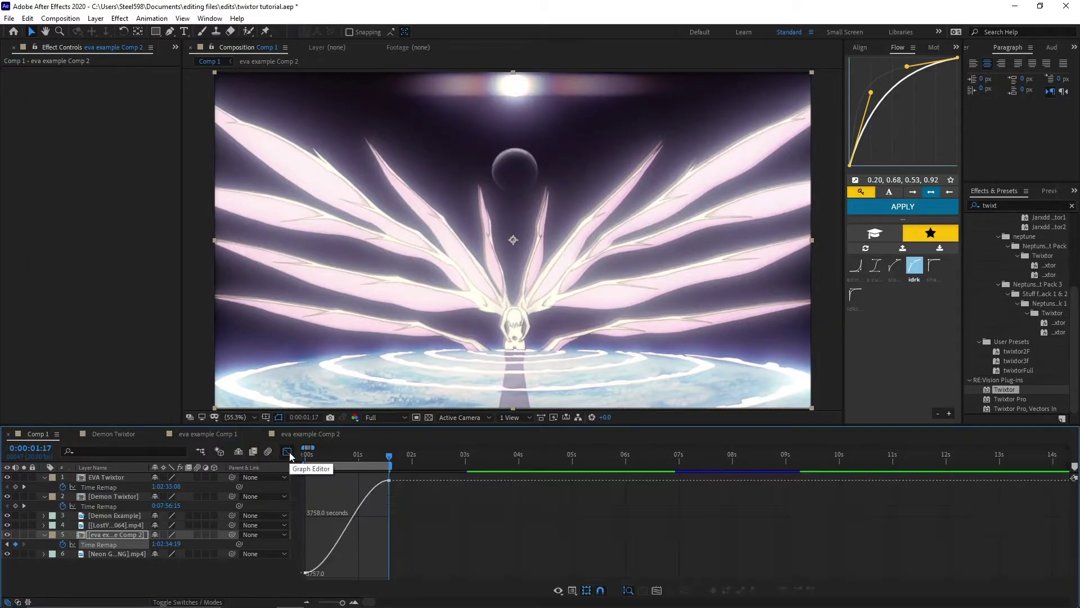
click(388, 480)
drag(373, 456, 326, 469)
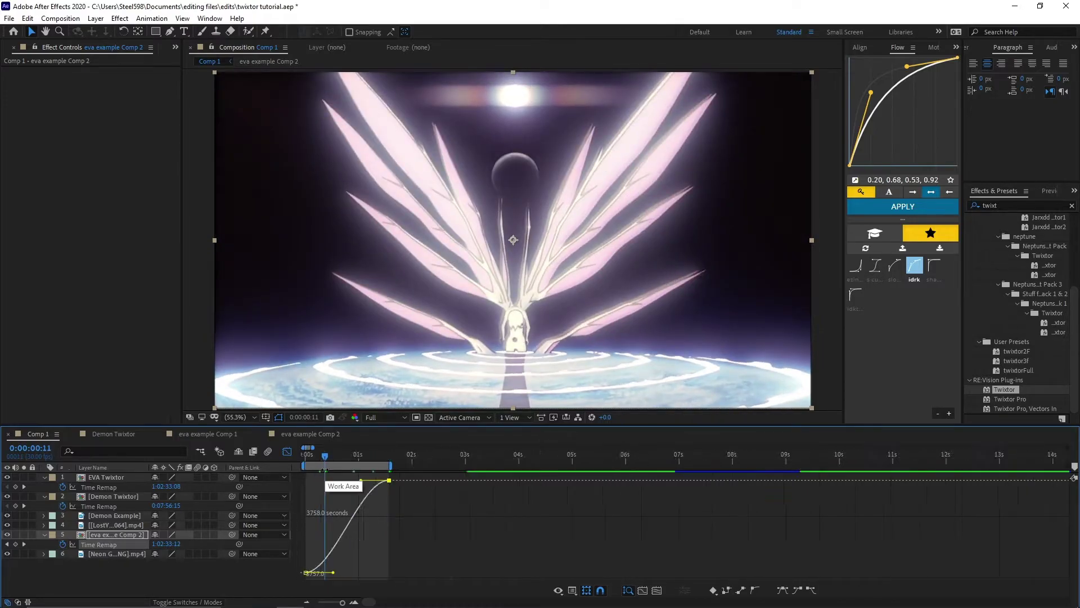
scroll(322, 457, up, 5)
click(319, 457)
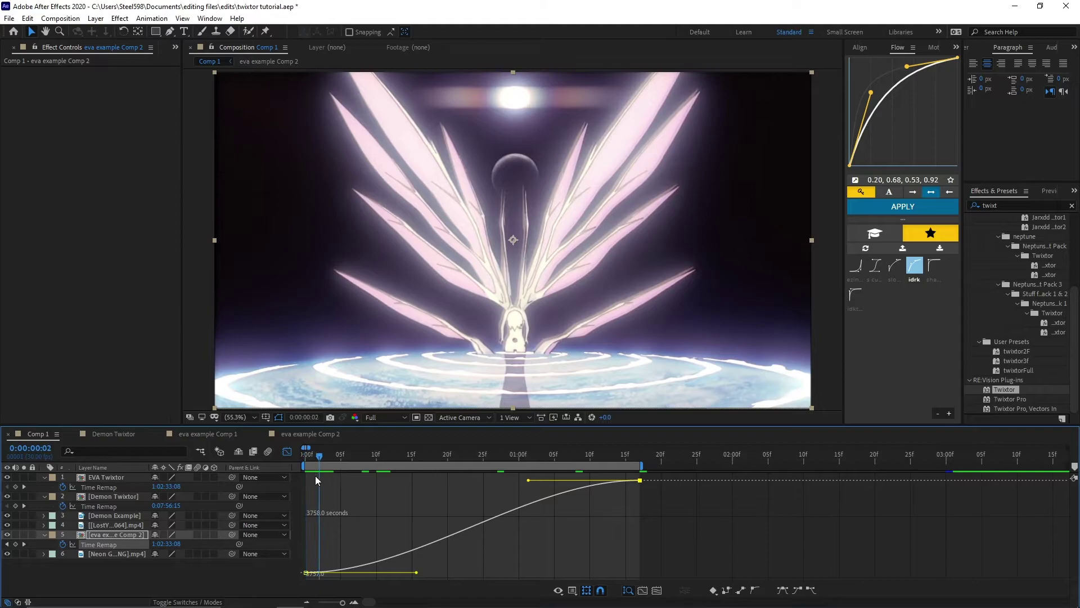
drag(315, 475, 474, 495)
scroll(475, 495, down, 3)
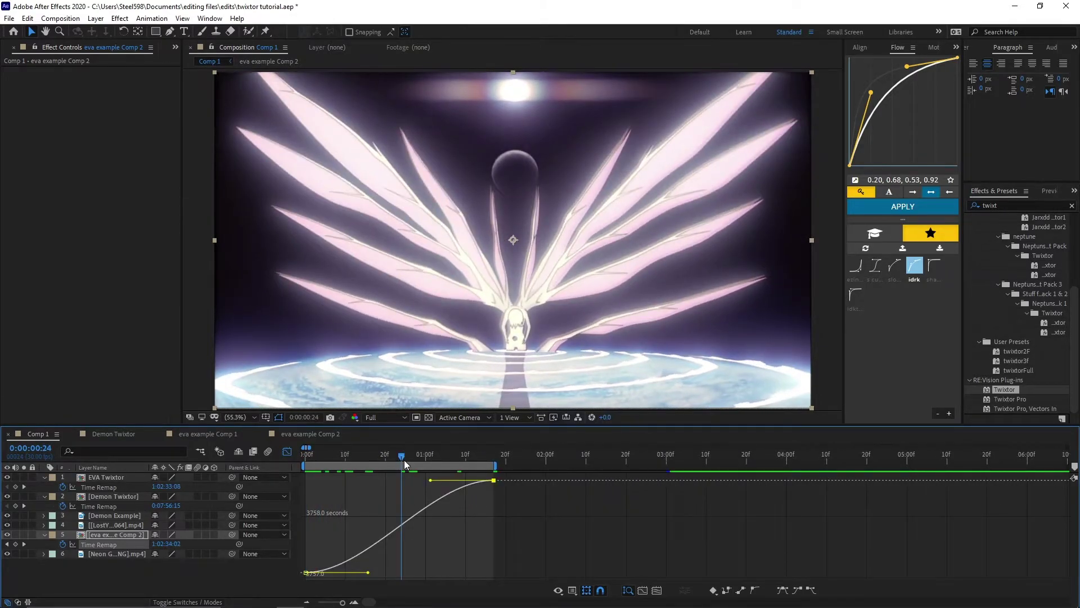
drag(404, 460, 381, 464)
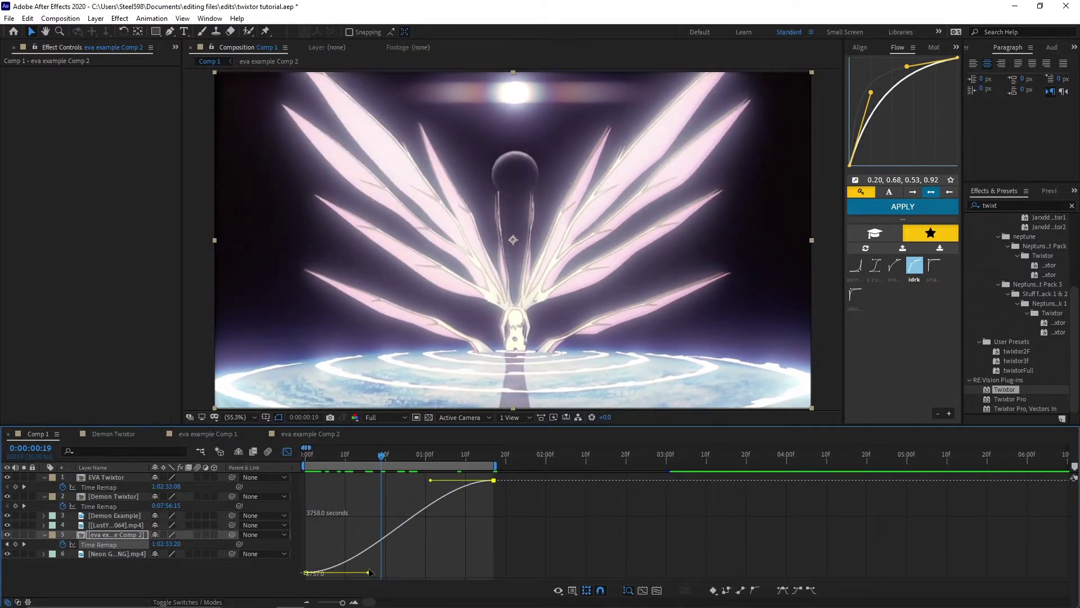
Step: Drag the keyframe handles into a fast-rise, ease-out curve (0.20, 0.68, 0.53, 0.92) and preview it
drag(368, 572, 339, 540)
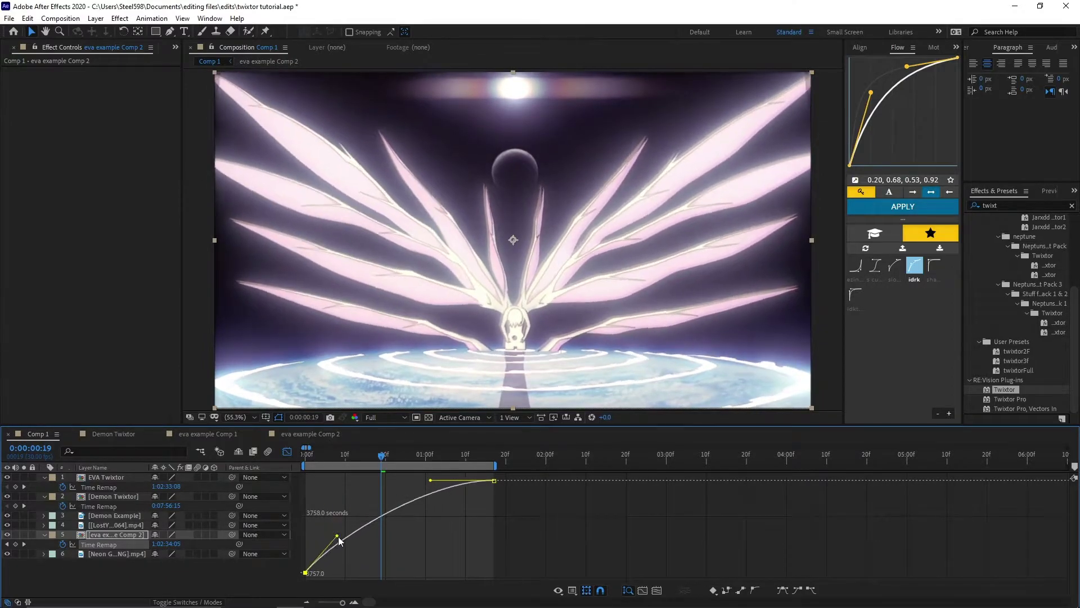
mouse_move(354, 457)
mouse_down()
mouse_move(336, 461)
mouse_move(366, 457)
mouse_up()
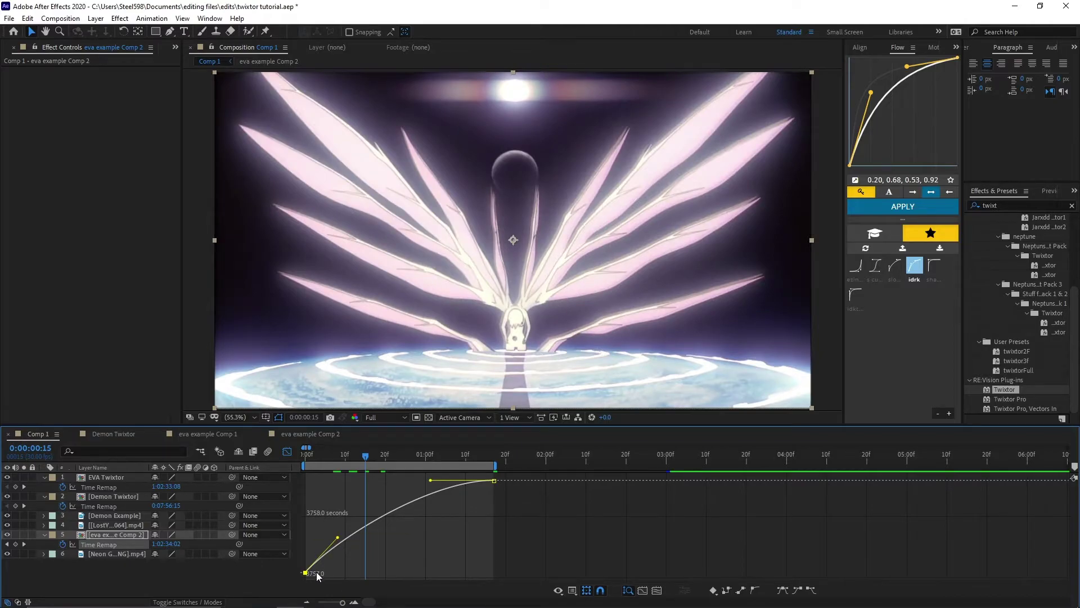
drag(431, 480, 421, 488)
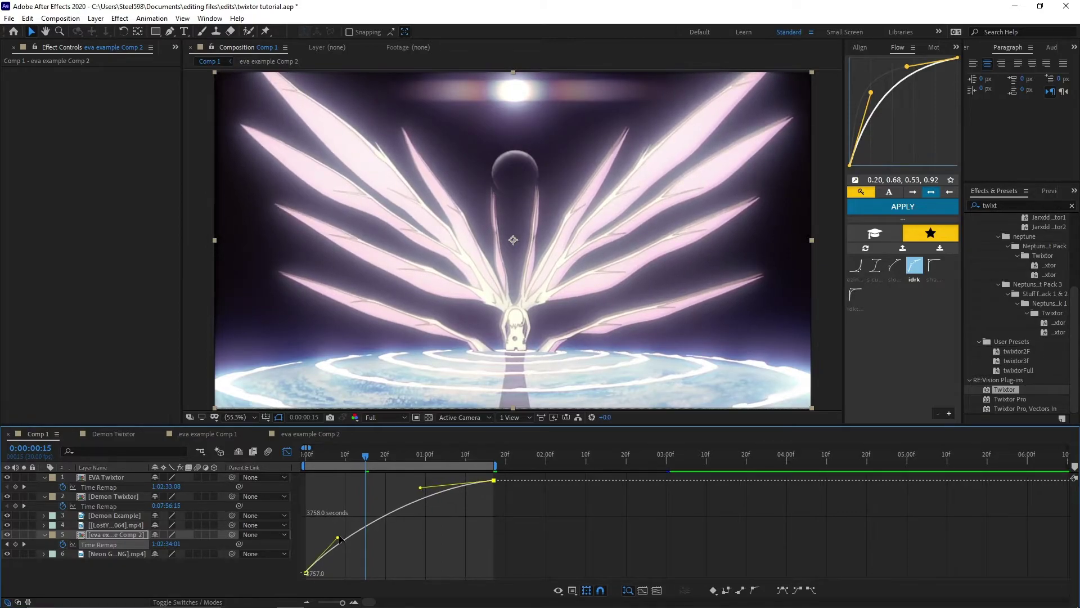
drag(338, 538, 331, 509)
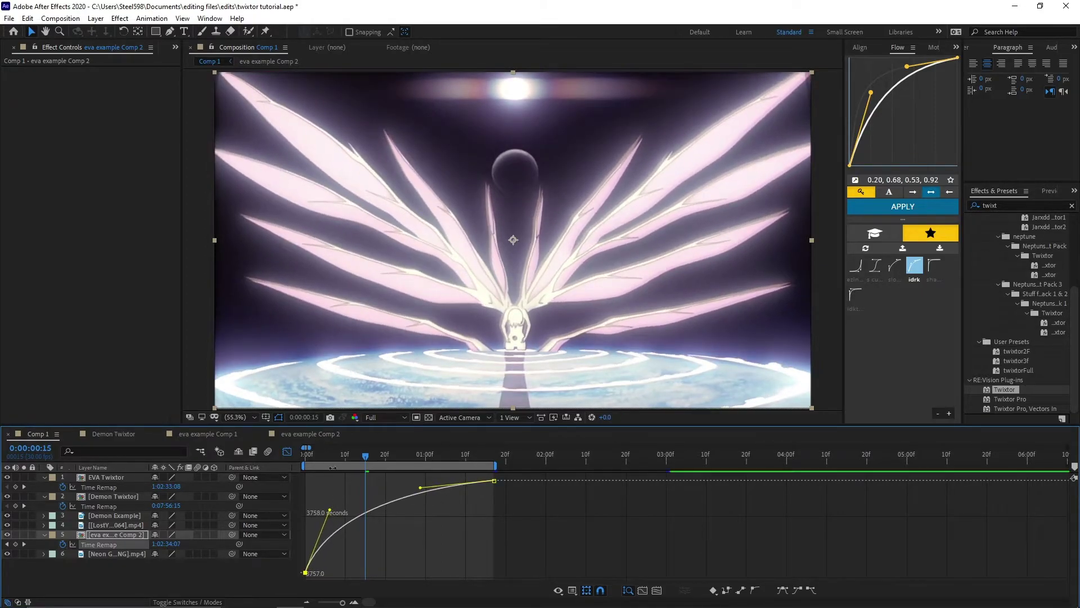
drag(330, 456, 308, 457)
key(space)
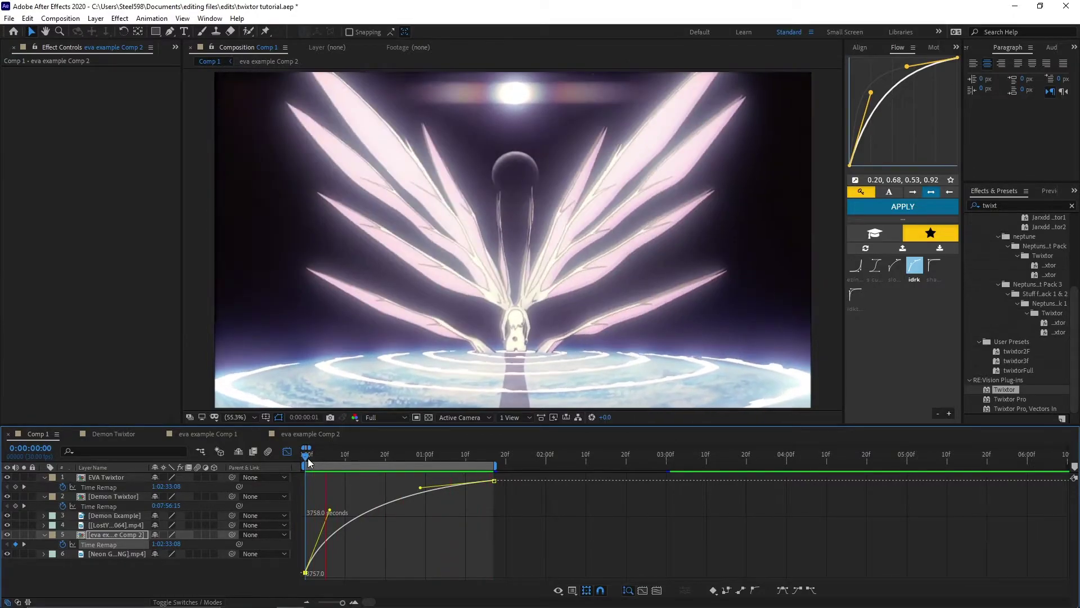
Step: Lower the end keyframe's handle so the Time Remap curve forms a fast-slow-fast S-shape
drag(308, 458, 471, 545)
click(405, 454)
click(393, 457)
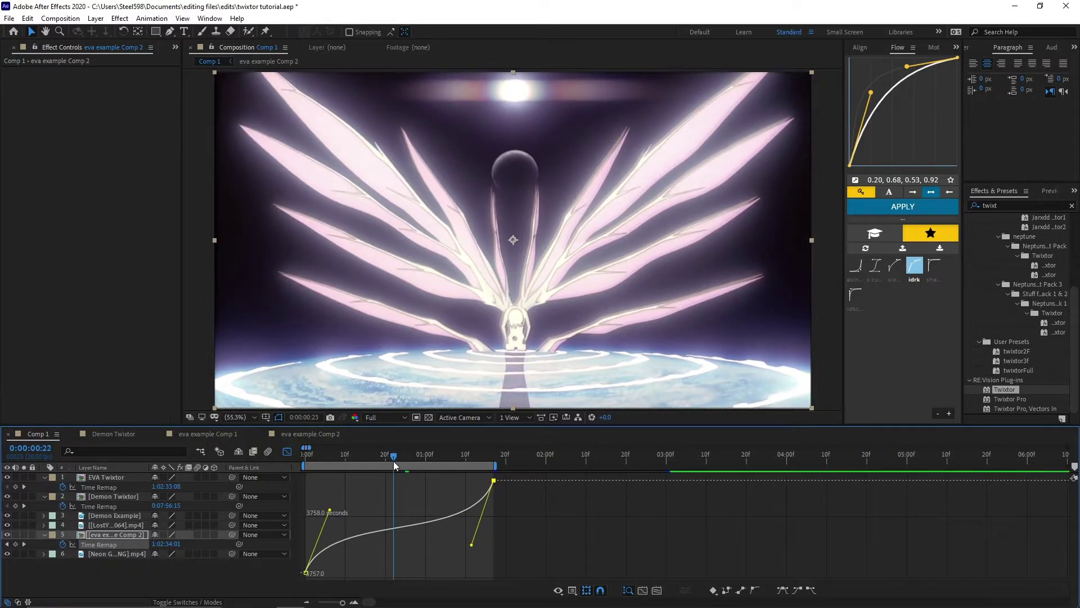
drag(393, 461, 389, 461)
mouse_move(474, 549)
mouse_down()
mouse_move(465, 528)
mouse_move(453, 549)
mouse_move(464, 542)
mouse_move(463, 559)
mouse_move(506, 559)
mouse_move(427, 547)
mouse_move(487, 557)
mouse_move(444, 551)
mouse_move(462, 553)
mouse_up()
Step: Return to the first frame and bring up the Project panel's item list
drag(391, 458, 304, 460)
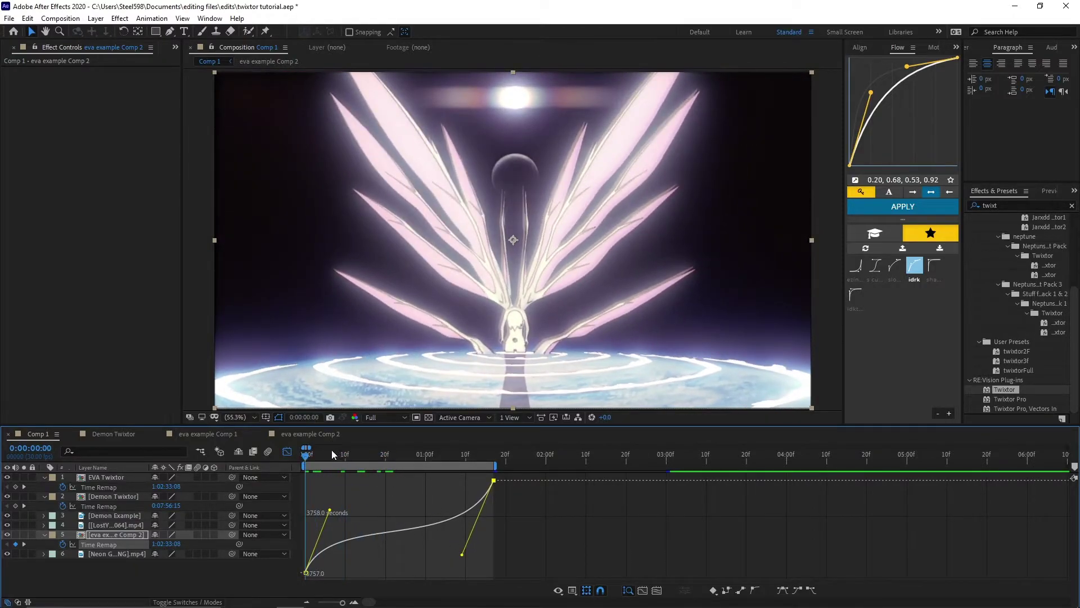
key(ctrl+0)
key(alt+F9)
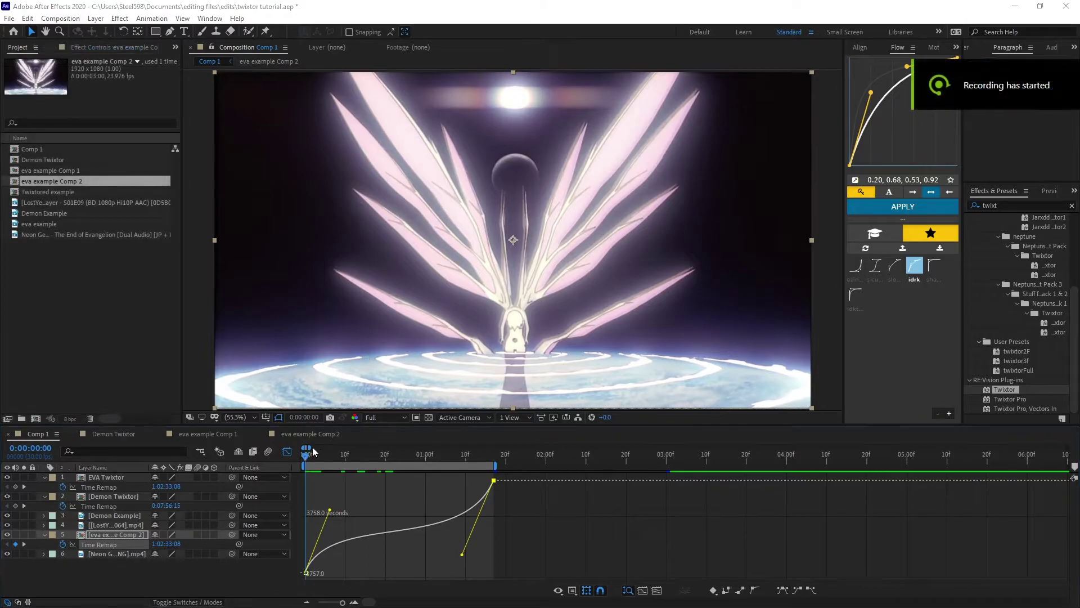
Step: Switch back to layer bars, preview, extend the work area to 3 seconds, and select Neon Genesis
click(286, 451)
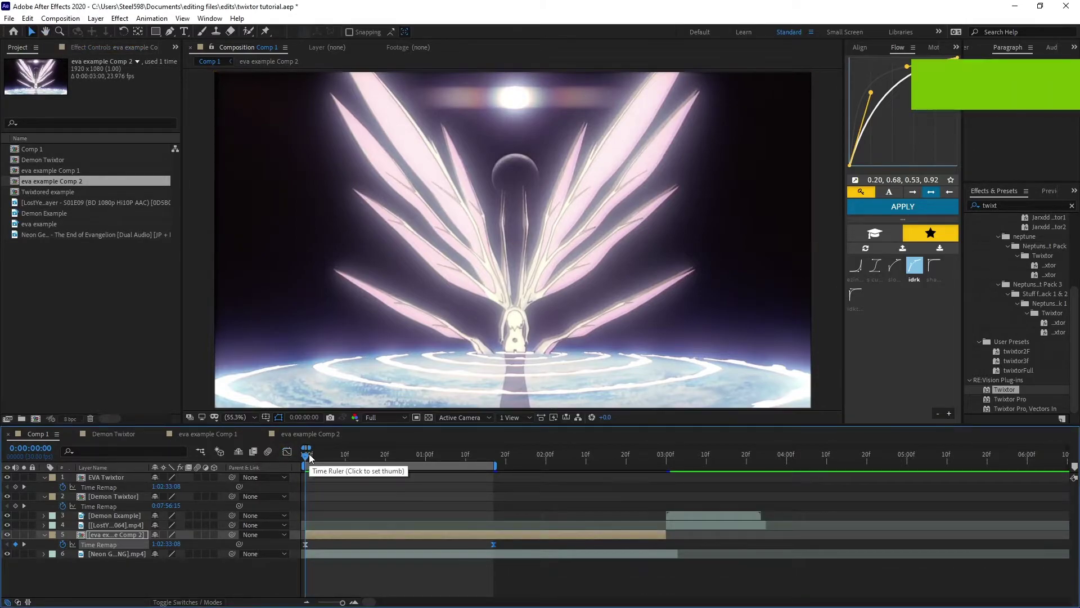
key(space)
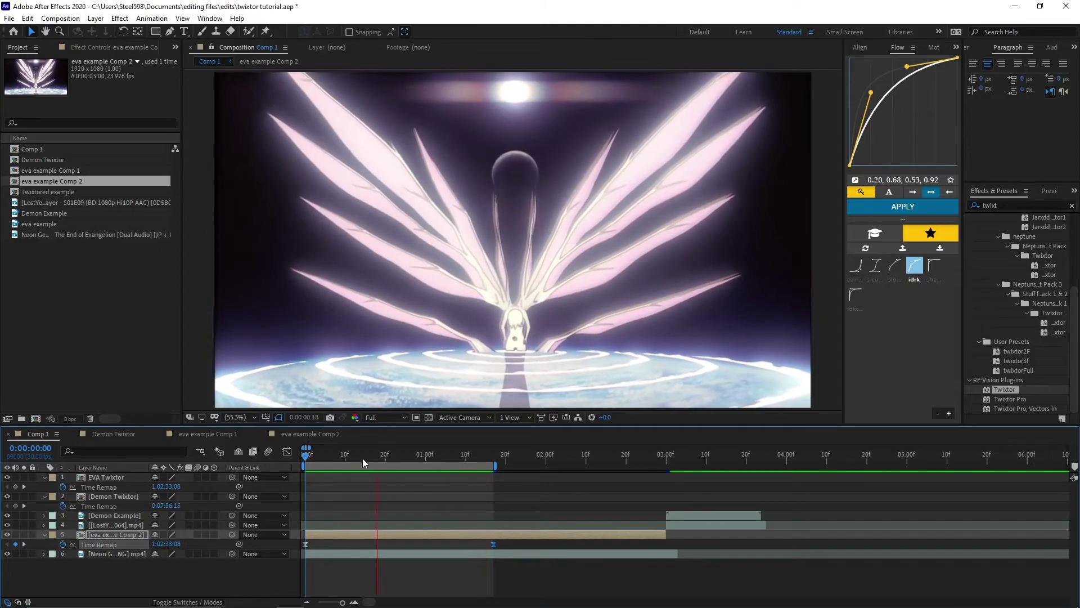
key(space)
drag(496, 466, 668, 467)
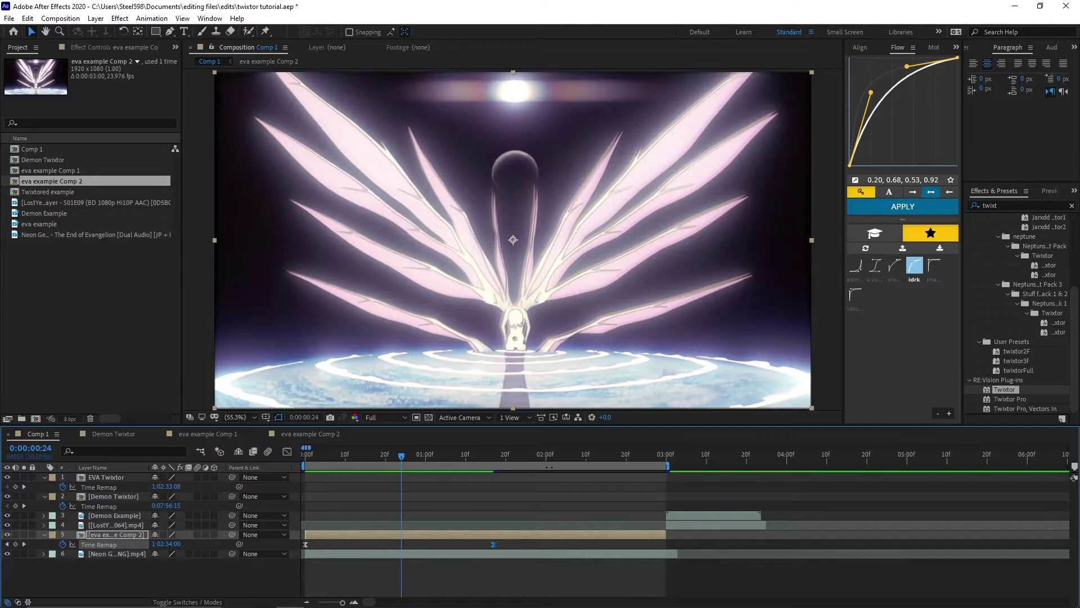
drag(414, 453, 305, 474)
click(326, 555)
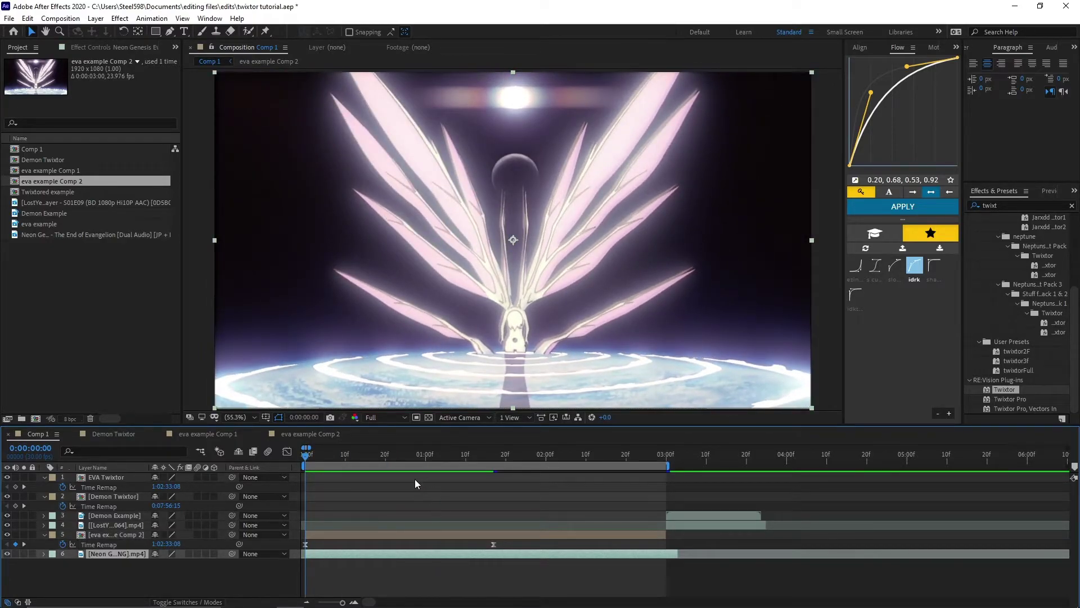
Step: Pre-compose the Neon Genesis layer, open the precomp, and enable Time Remap on its footage
key(ctrl+shift+c)
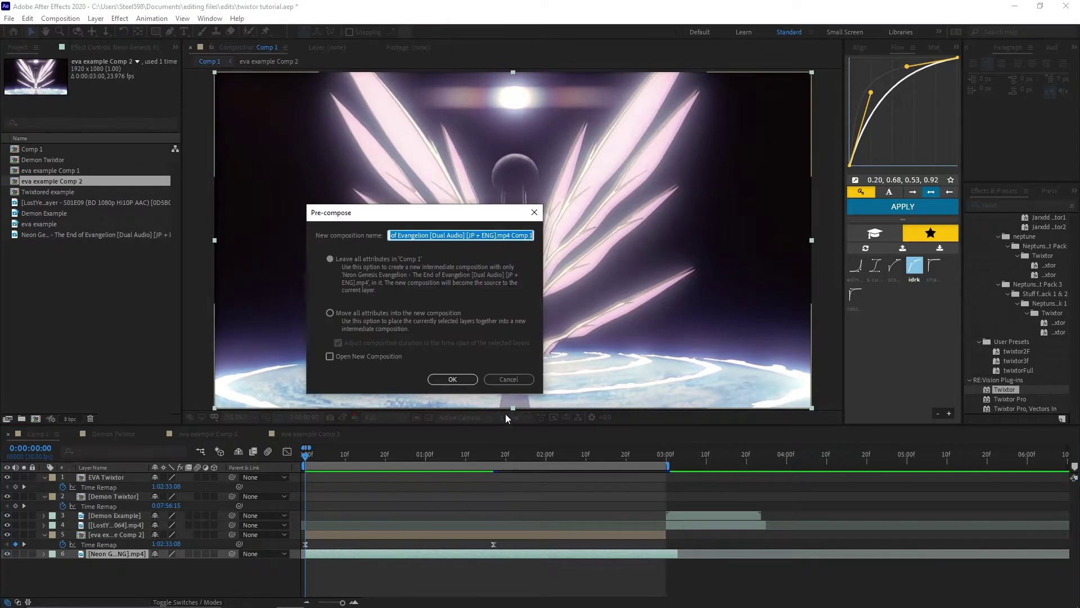
click(465, 380)
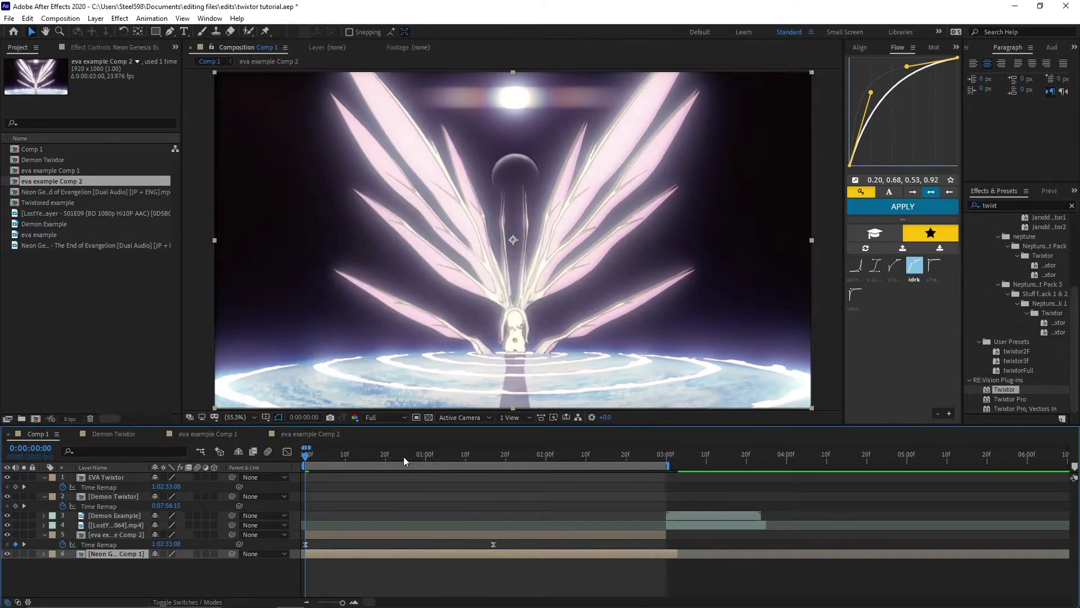
double_click(325, 552)
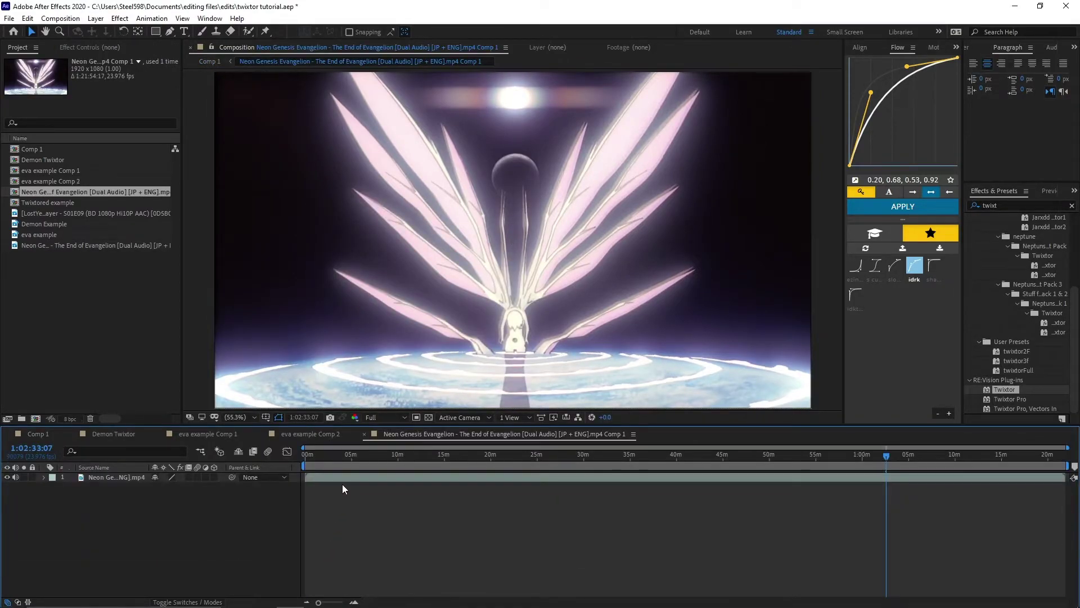
click(37, 433)
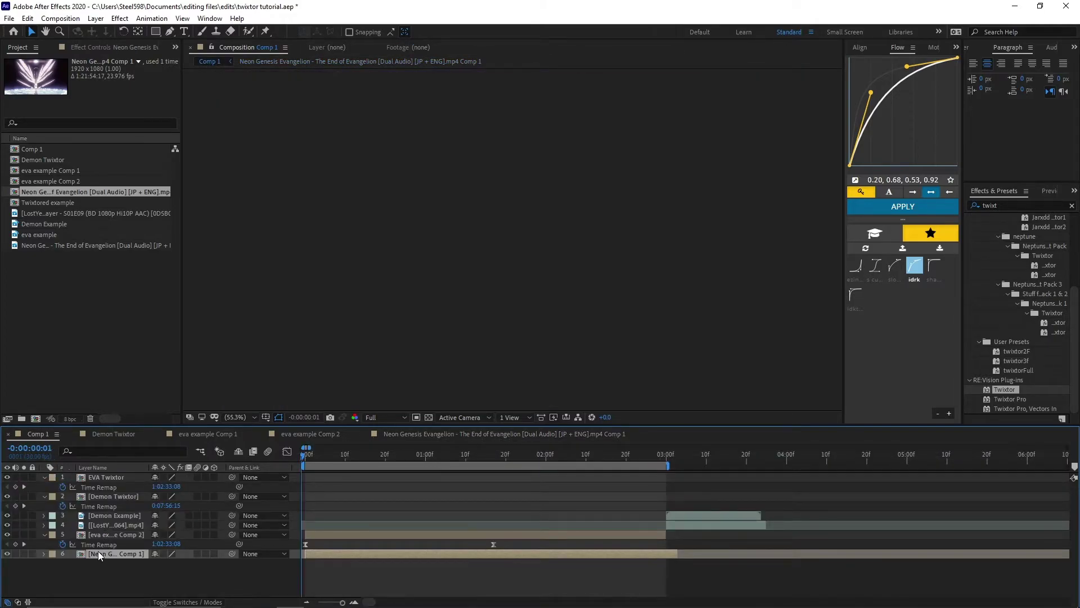
double_click(114, 555)
click(119, 480)
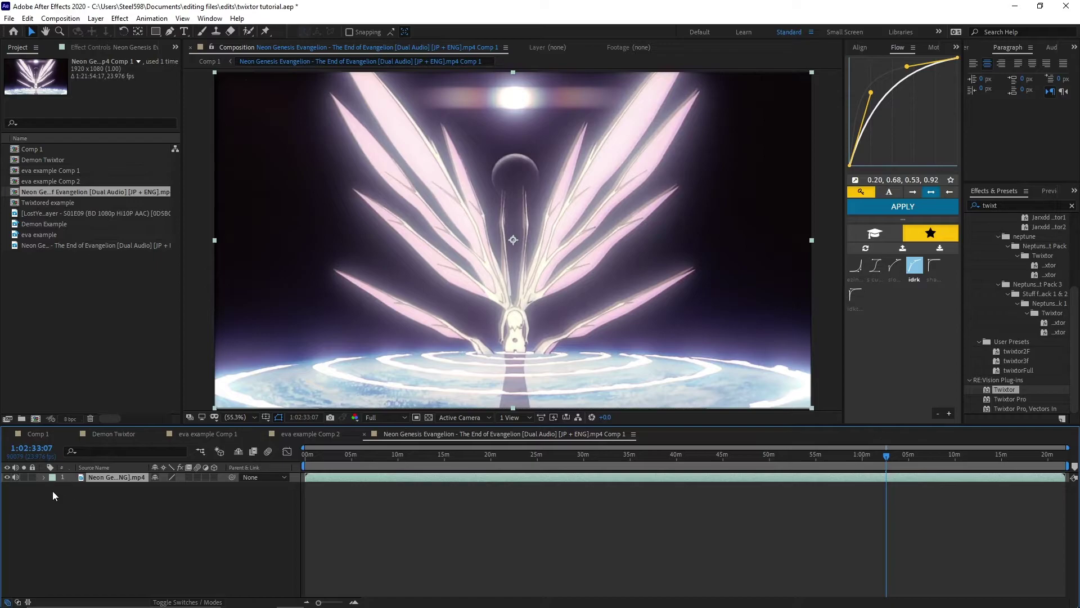
key(ctrl+alt+t)
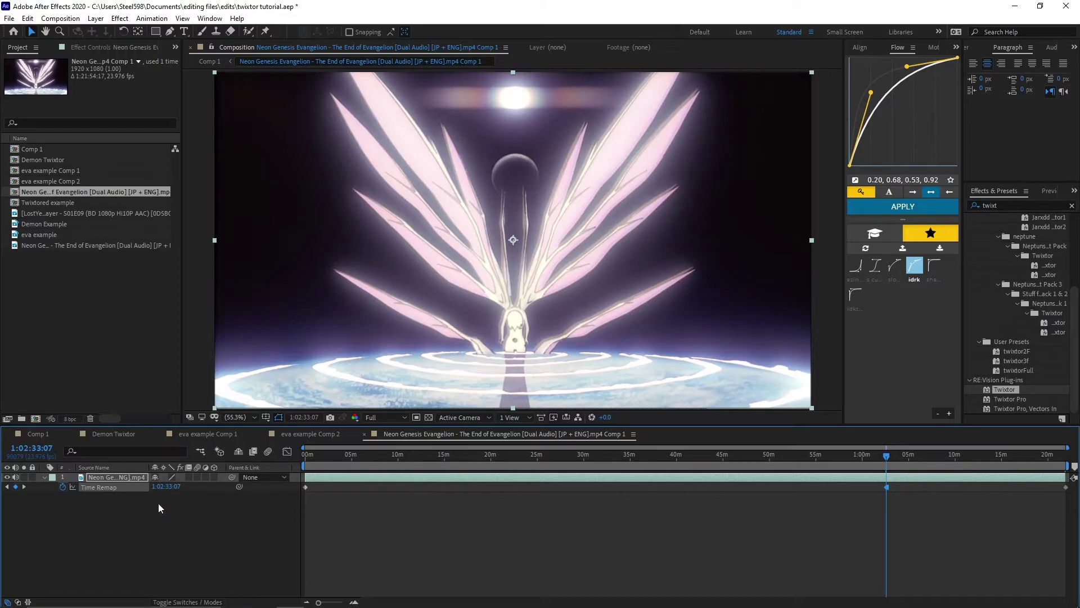
Step: Step through frames and set Time Remap keyframes so it reads 1:02:36:05 at 1:02:34:18
key(Page_Down)
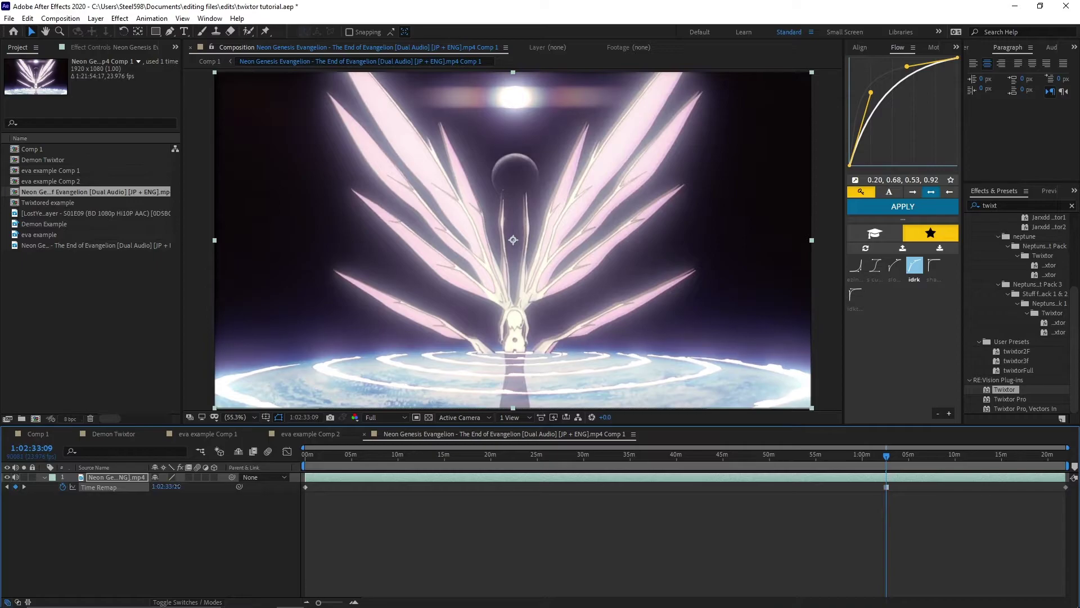
key(Page_Down)
key(Page_Down)
key(Page_Down)
key(Page_Down)
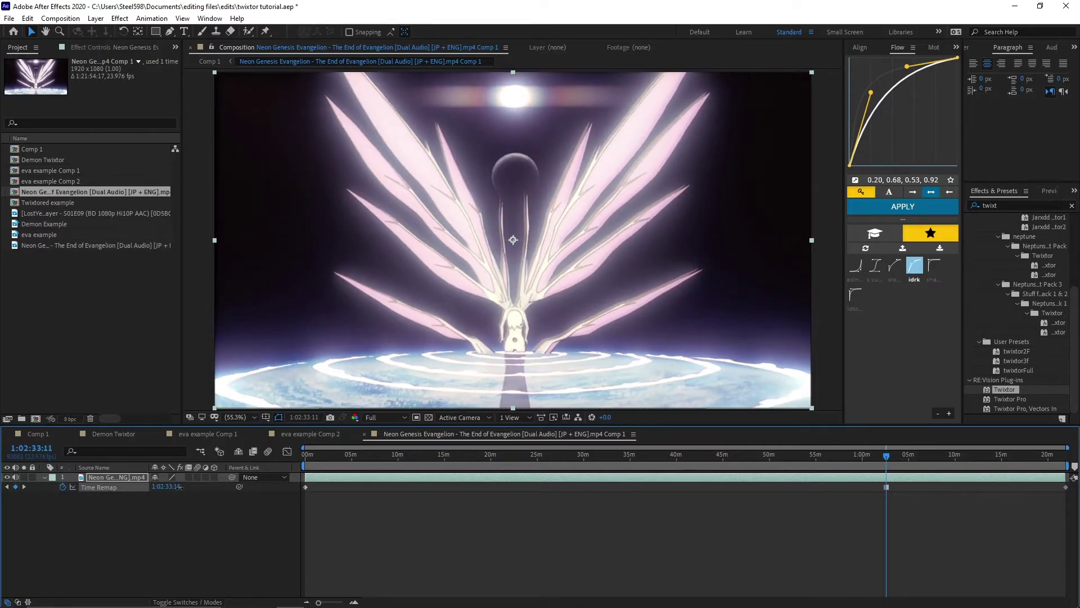
key(Page_Down)
key(Page_Down)
key(Page_Down)
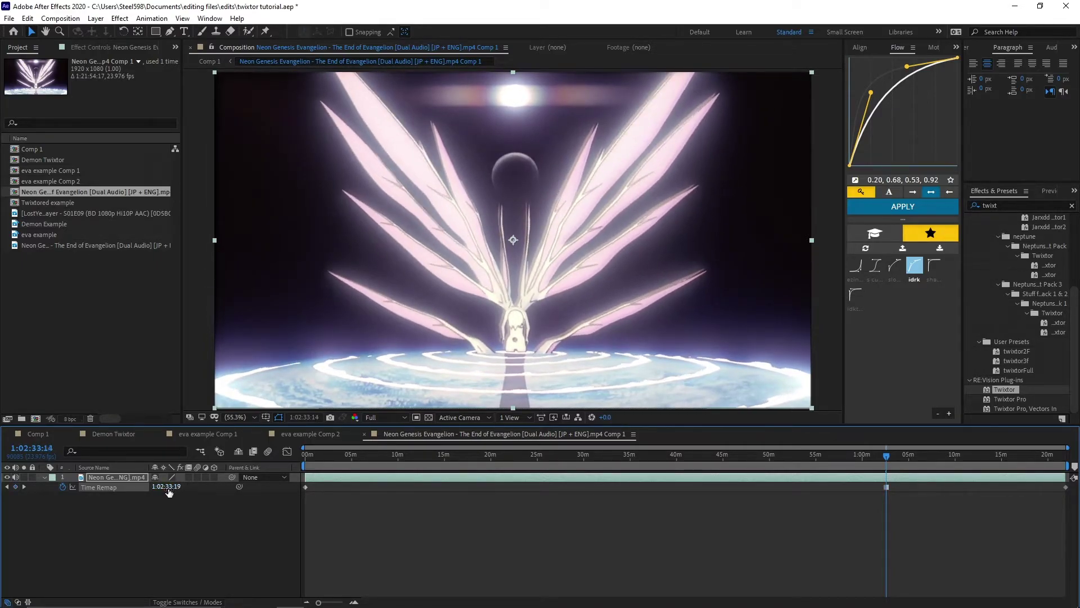
drag(167, 492, 184, 485)
key(Page_Down)
key(Page_Down)
key(Page_Down)
key(Page_Down)
key(Page_Down)
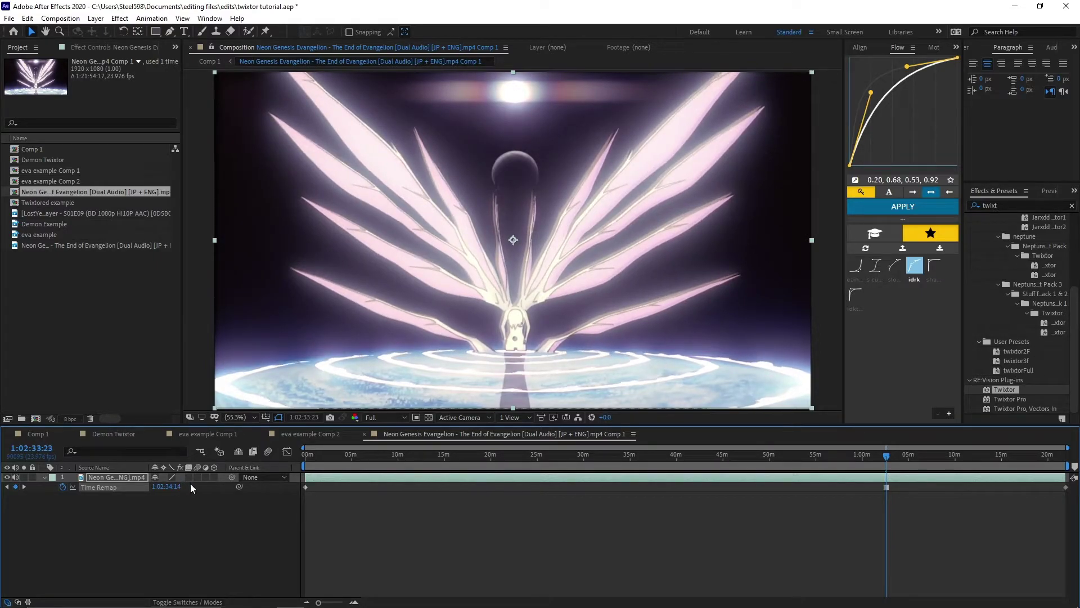
key(Page_Down)
key(Page_Down)
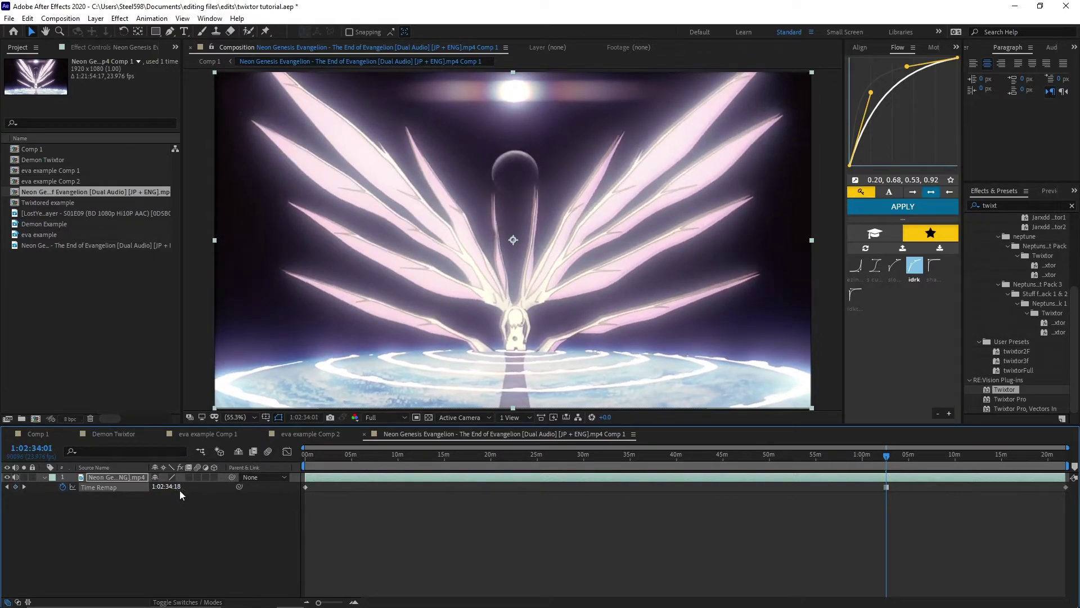
drag(168, 486, 193, 489)
key(Page_Down)
key(Page_Down)
key(Page_Down)
key(Page_Down)
key(Page_Down)
key(Page_Down)
key(Page_Down)
key(Page_Down)
key(Page_Down)
key(Page_Up)
key(Page_Down)
key(Page_Down)
key(Page_Down)
click(331, 514)
key(Page_Up)
key(Page_Up)
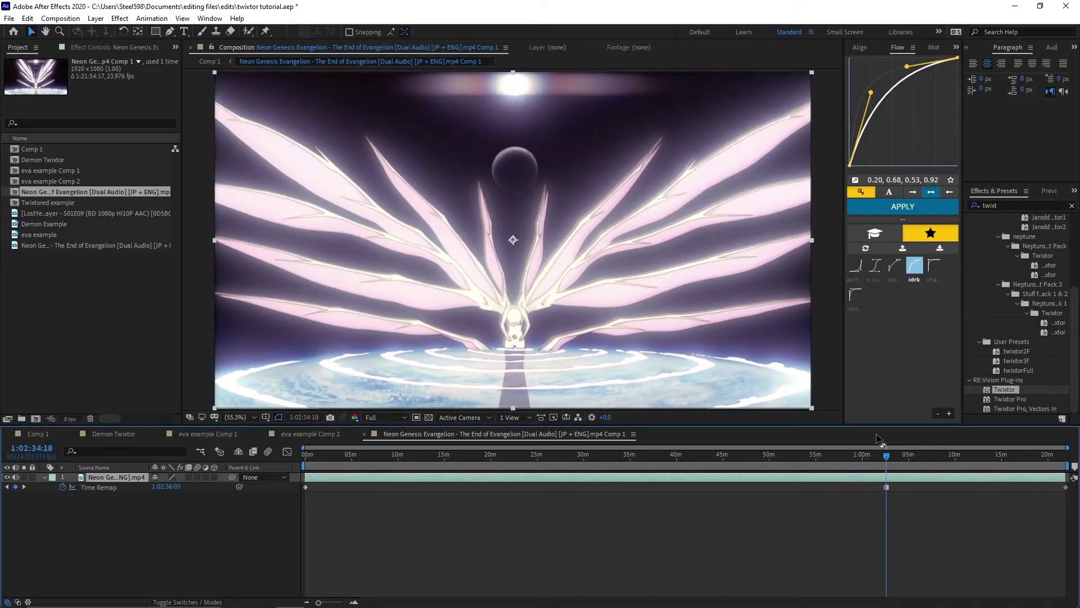
key(equal)
key(equal)
key(equal)
key(equal)
key(equal)
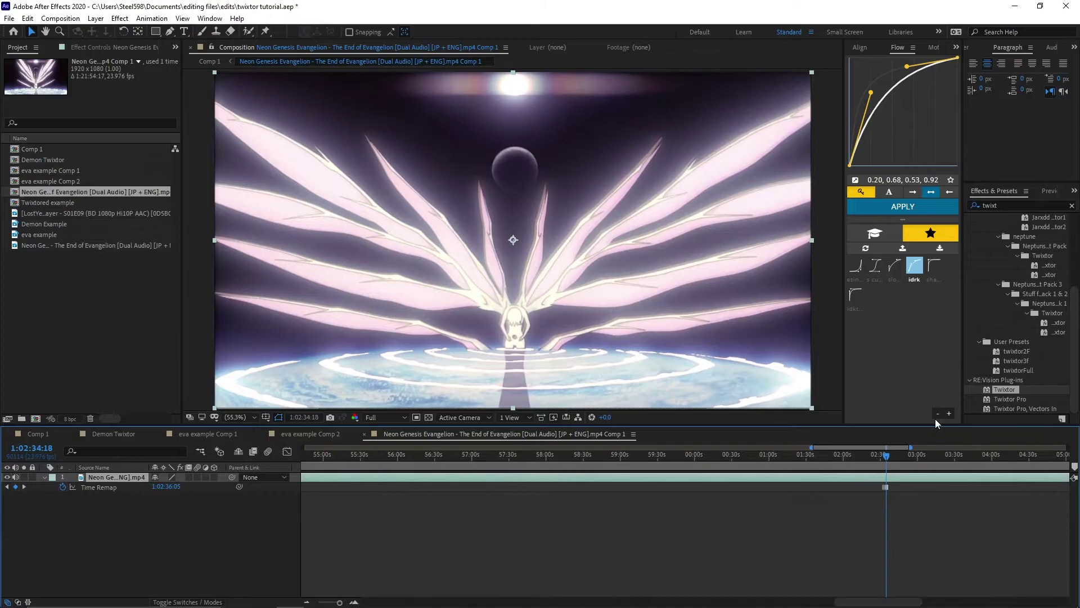
Step: Apply twixtorFull, then in Comp 1 move layer 6's end remap keyframe later and end the work area there
double_click(1021, 369)
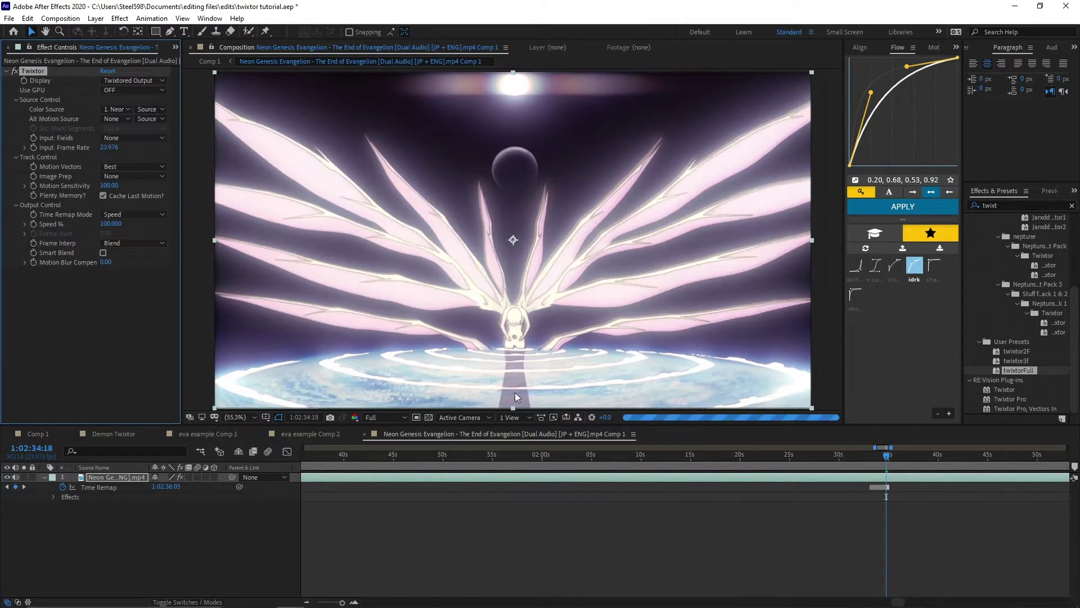
click(37, 434)
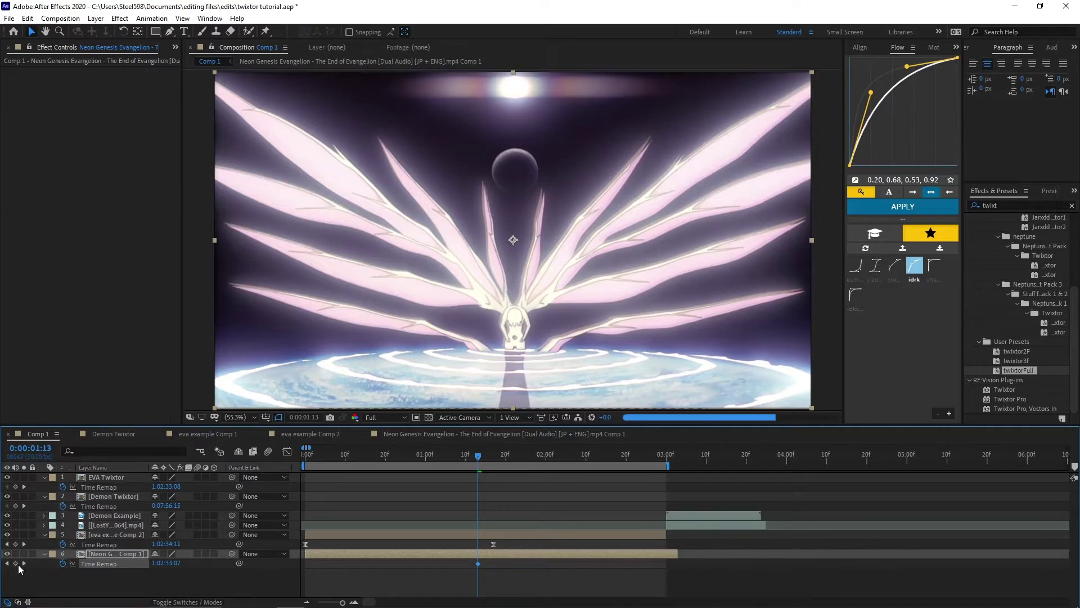
click(7, 563)
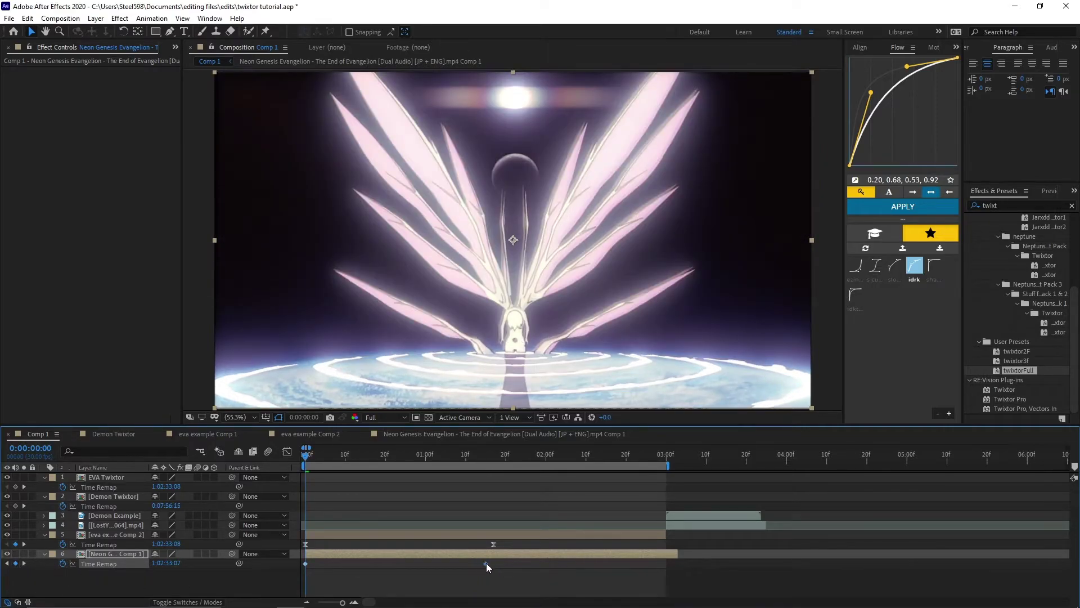
drag(486, 563, 494, 563)
drag(497, 456, 490, 465)
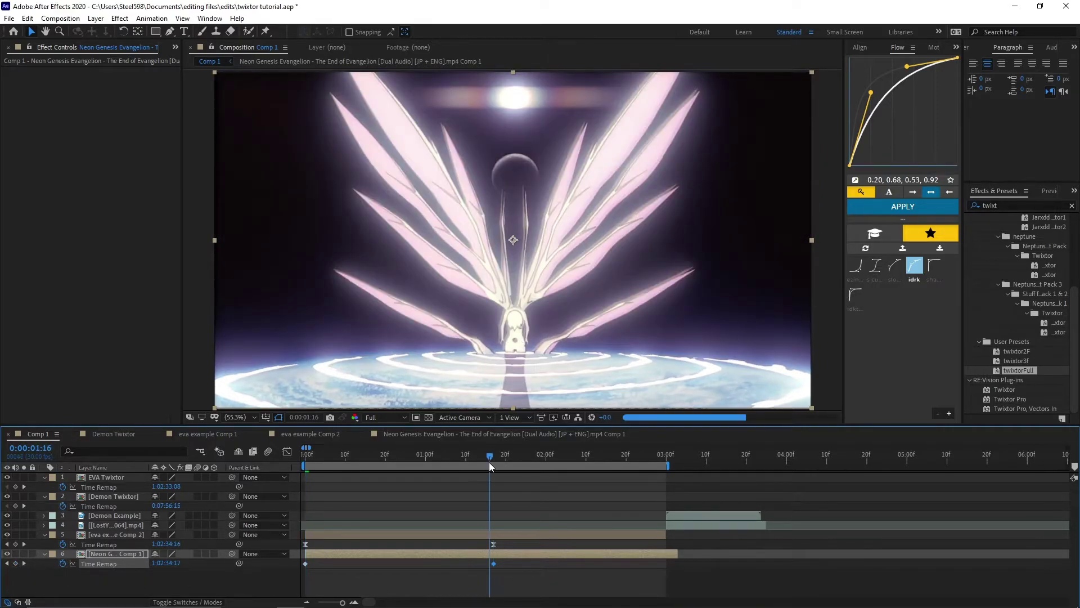
key(n)
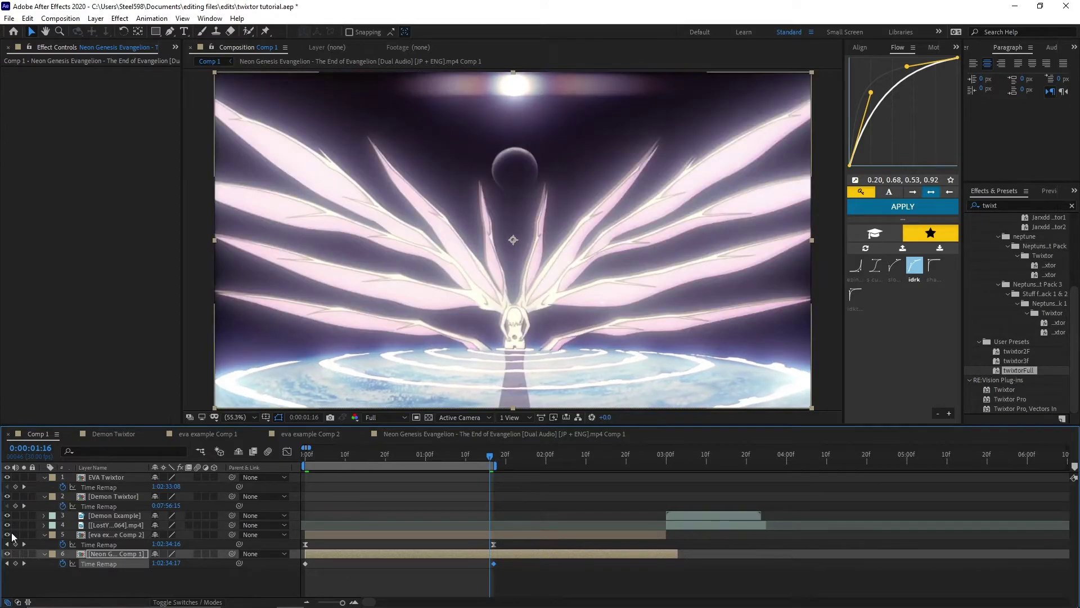
Step: Hide eva example Comp 2, apply the Flow ease to layer 6's two Time Remap keyframes, and preview
click(8, 534)
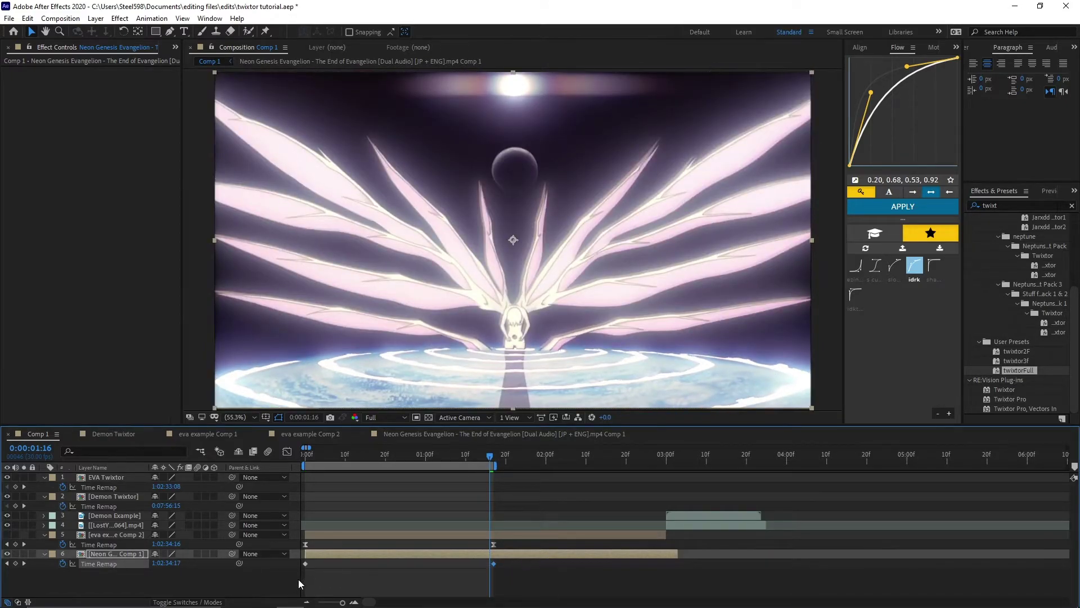
drag(554, 572, 291, 572)
click(902, 205)
drag(422, 454, 261, 451)
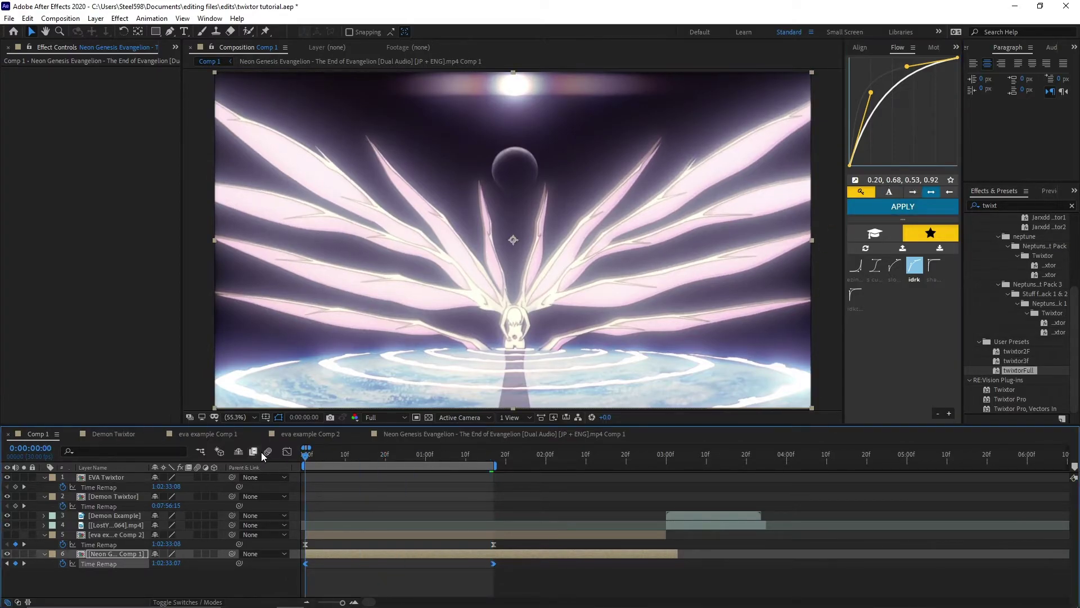
key(space)
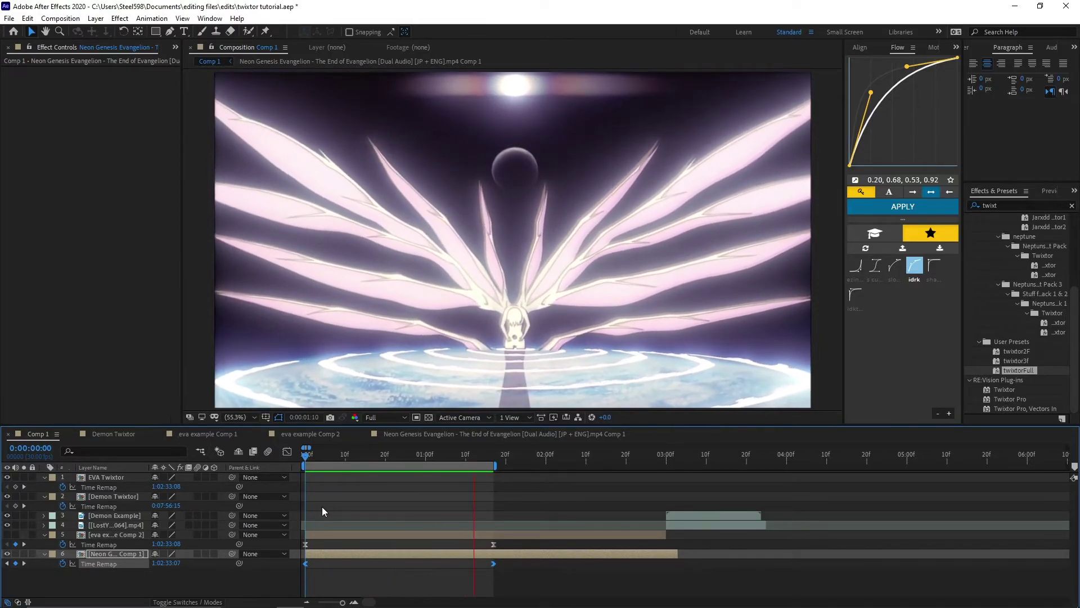
key(space)
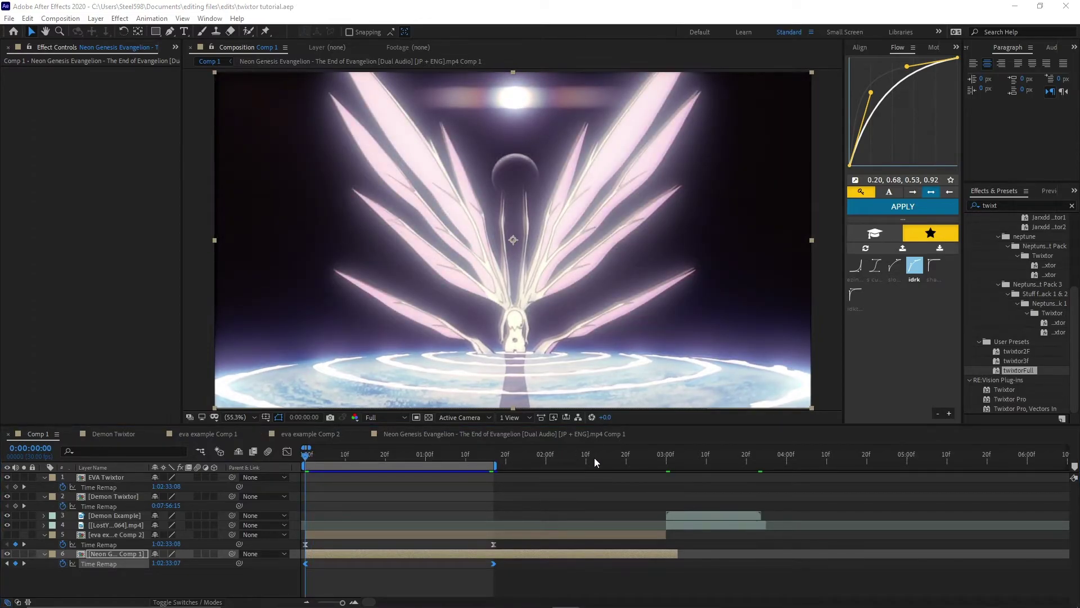
Step: Set the work area from 3s to about 3s24 around the Demon Example layer
drag(675, 456, 667, 495)
key(b)
key(n)
Step: Pre-compose the Demon Example layer, enable Time Remap on it, and open the precomp
click(679, 511)
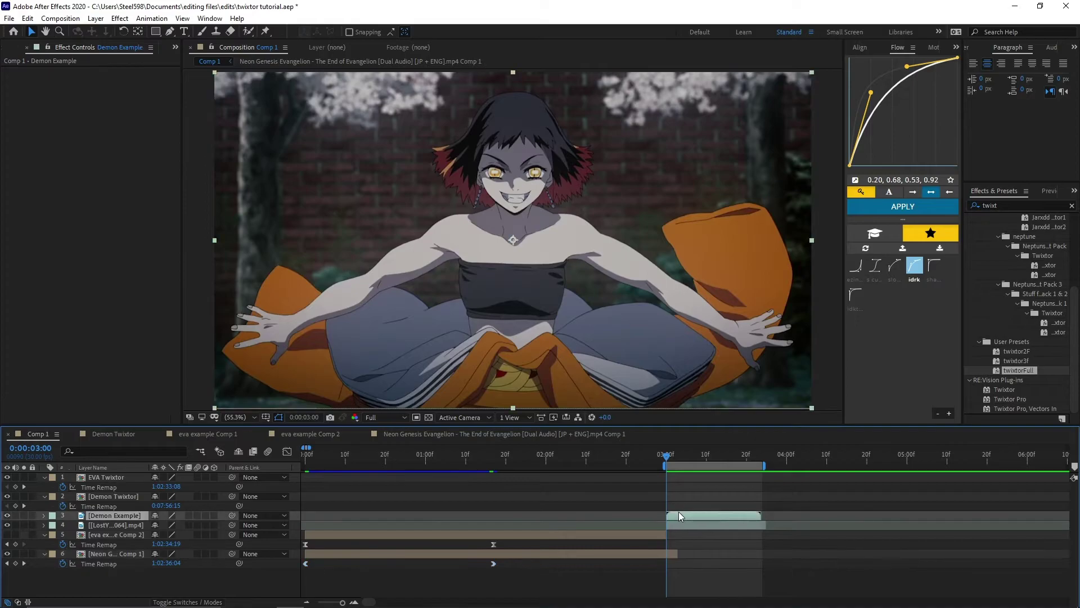
key(ctrl+shift+c)
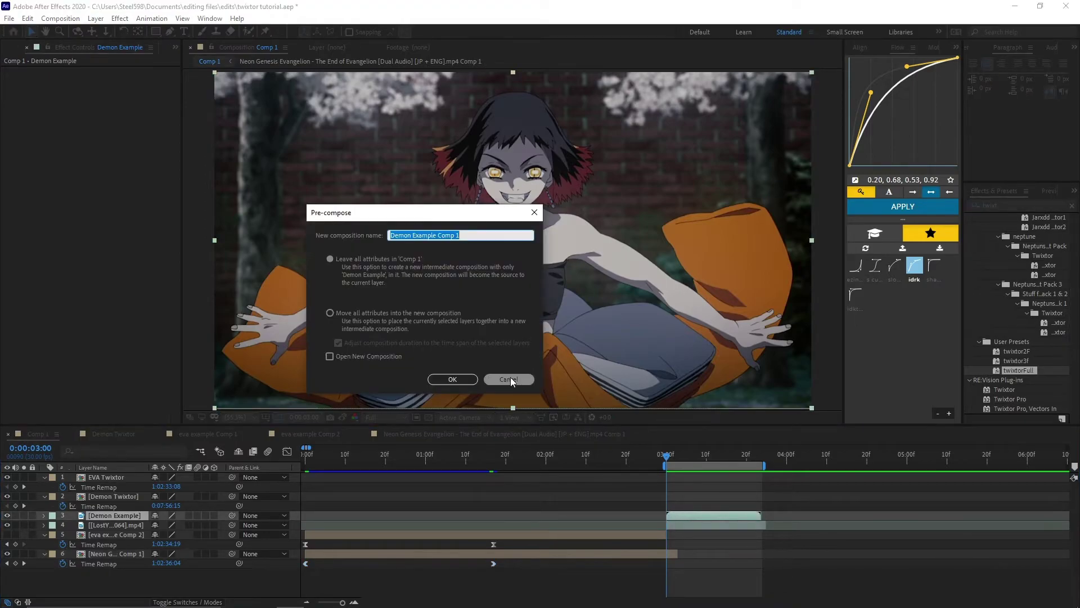
click(453, 379)
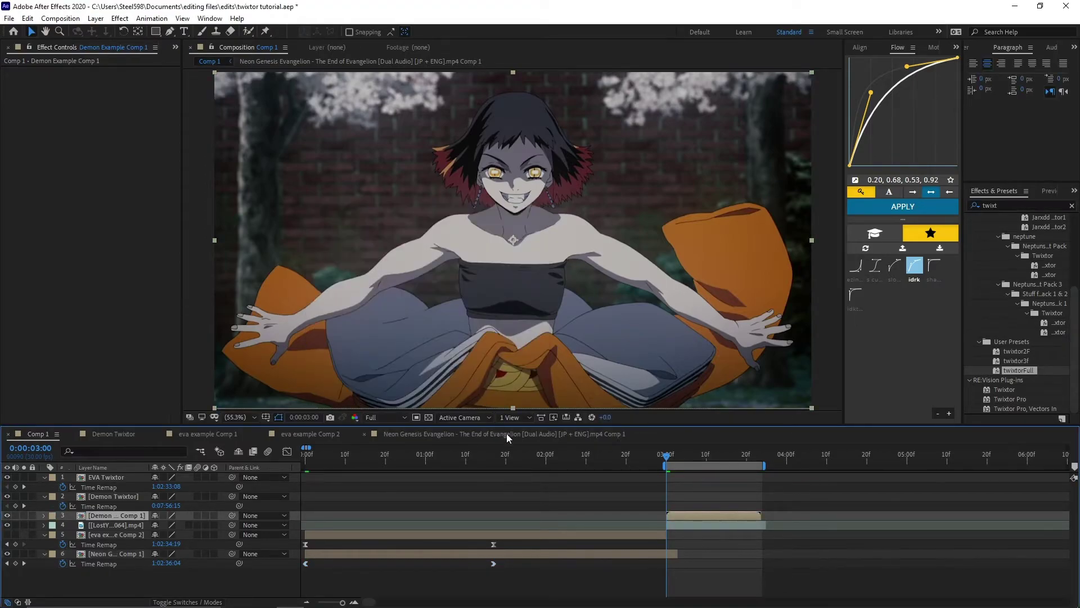
key(ctrl+alt+t)
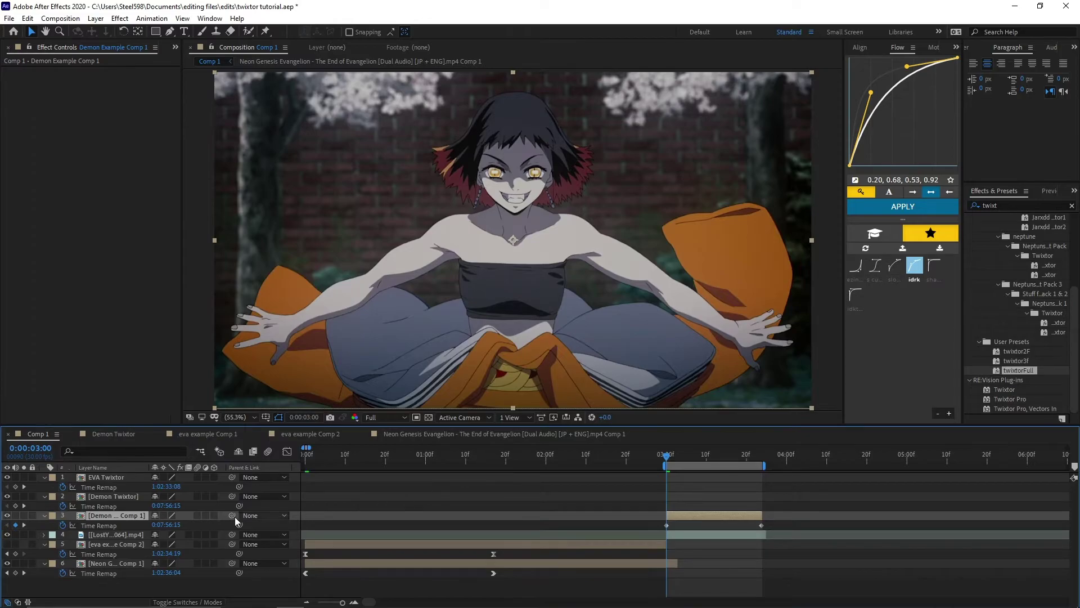
double_click(682, 518)
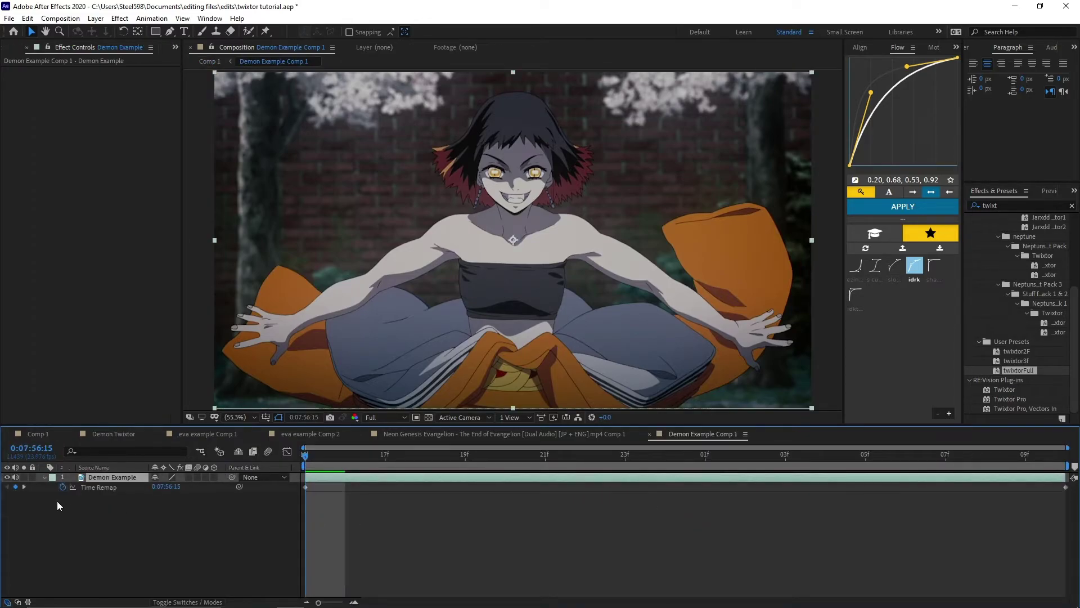
Step: Set frame-by-frame Time Remap keyframes, apply the twixtorFull preset, and return to Comp 1
key(space)
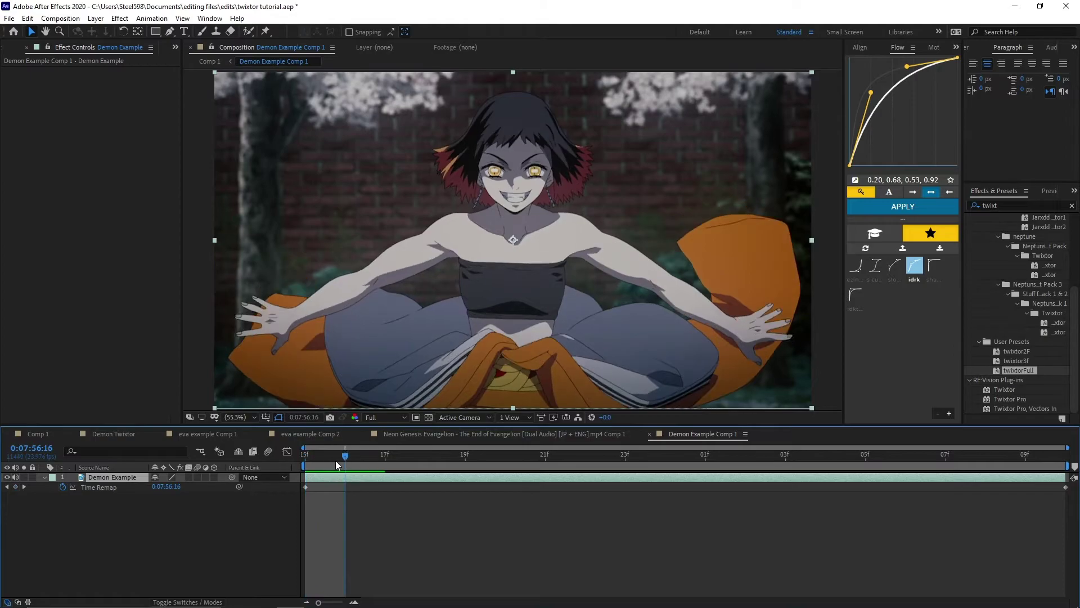
click(305, 487)
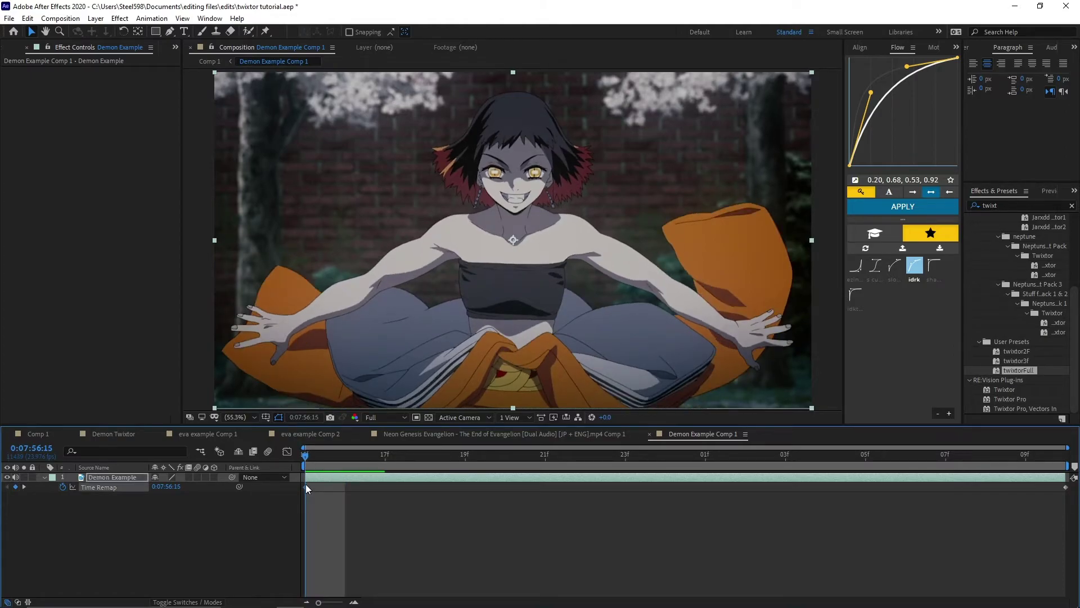
drag(169, 487, 189, 490)
key(Page_Down)
key(Page_Down)
key(Page_Down)
key(Page_Down)
key(Page_Down)
key(Page_Down)
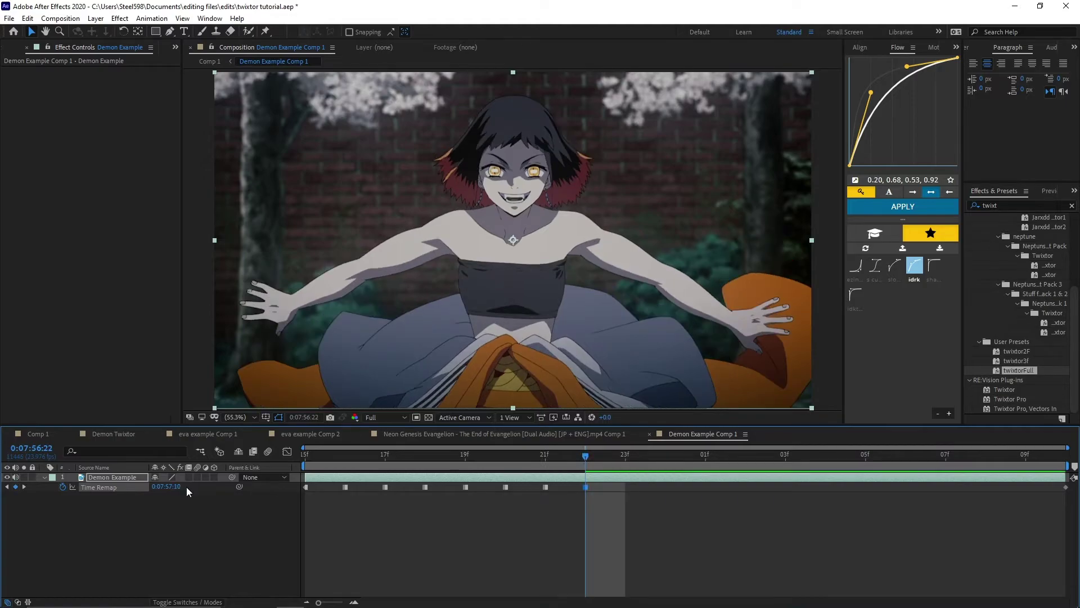
double_click(1011, 367)
click(59, 437)
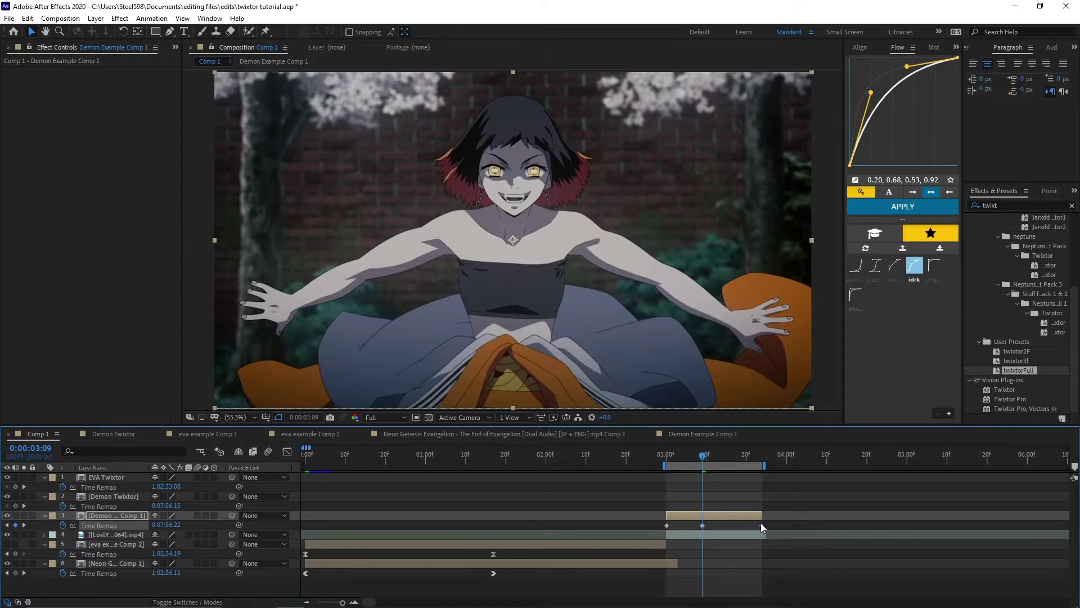
Step: Move layer 3's last Time Remap keyframe to the clip's end, then preview and scrub the retimed section
mouse_move(761, 524)
mouse_down()
mouse_move(697, 525)
mouse_move(762, 525)
mouse_up()
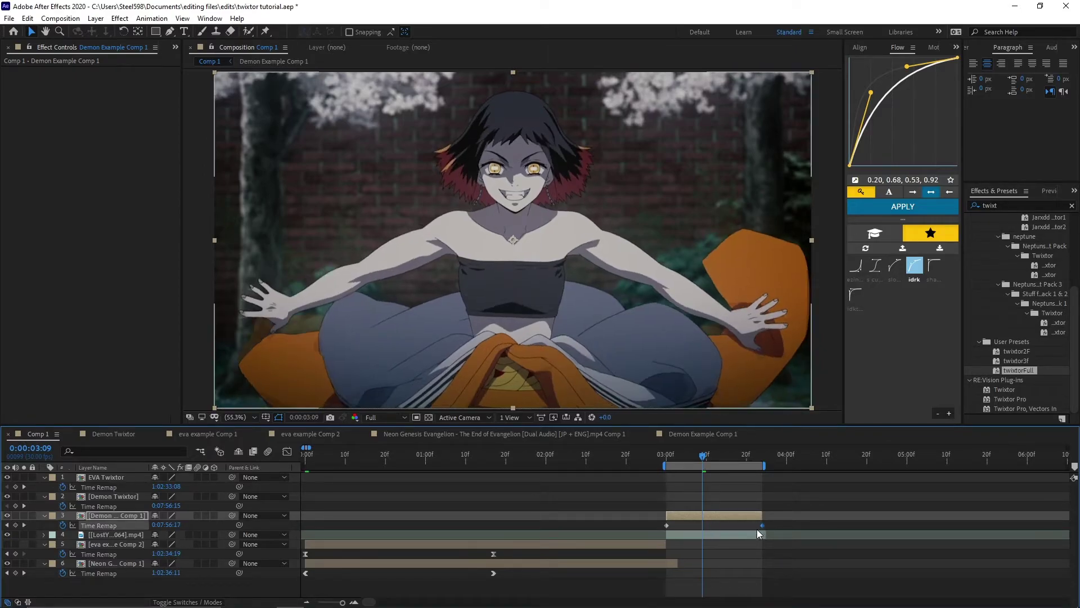
drag(698, 457, 665, 459)
key(space)
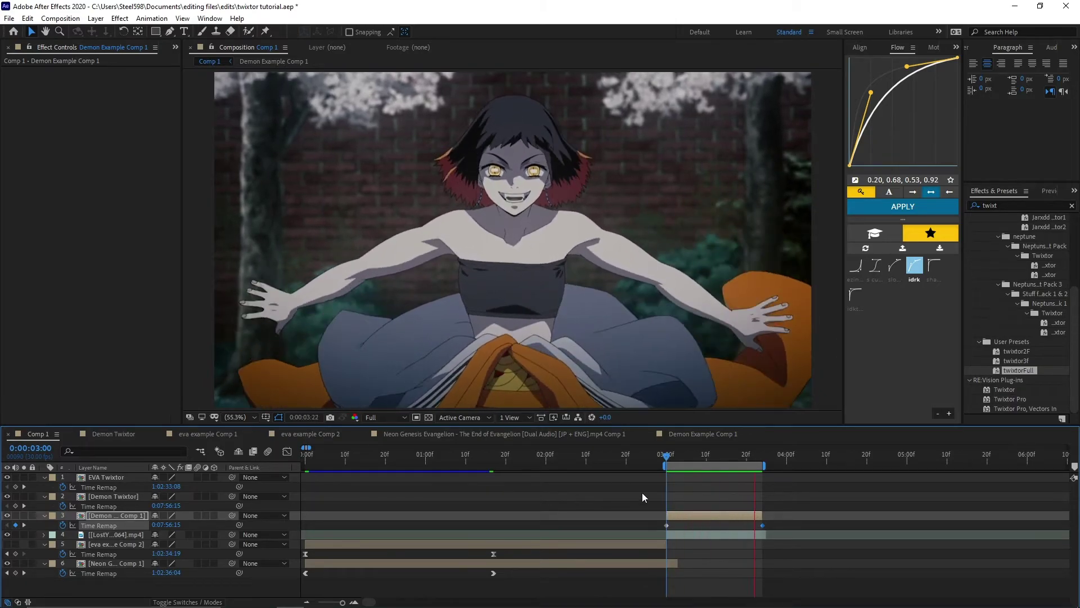
click(671, 455)
drag(673, 461, 706, 506)
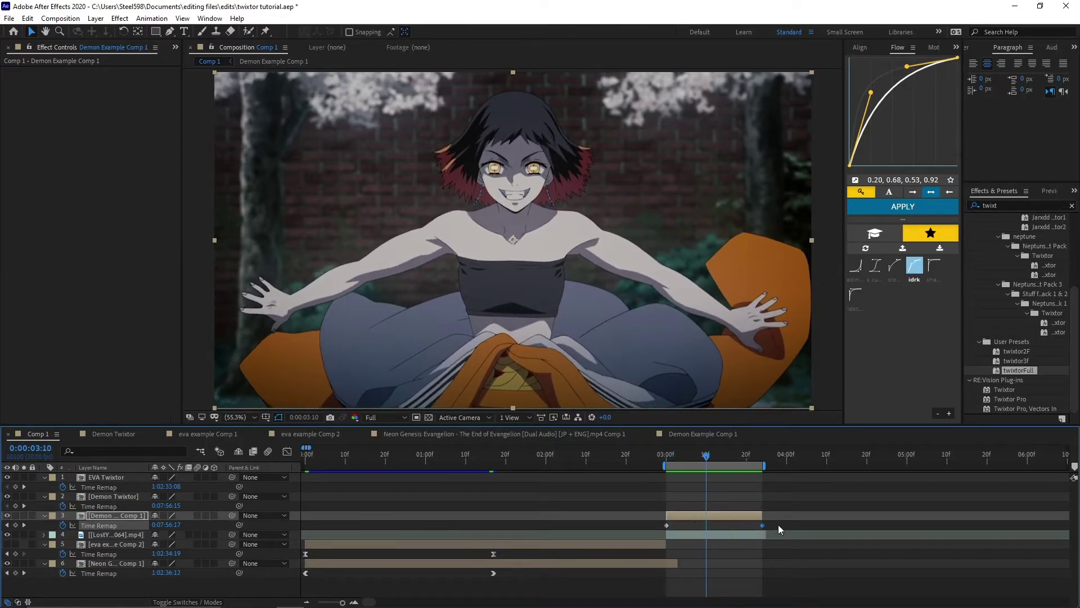
Step: Add and shift trial Time Remap keyframes around 0:00:03:10 and 0:00:03:20 on layer 3
drag(778, 525, 654, 529)
drag(707, 456, 746, 469)
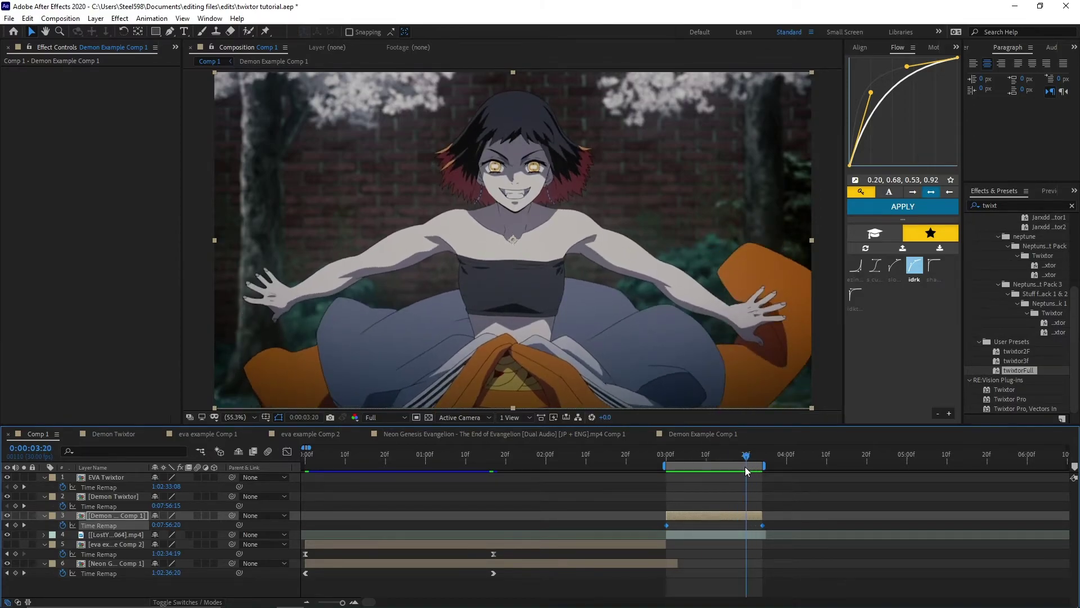
click(15, 525)
drag(733, 464, 706, 472)
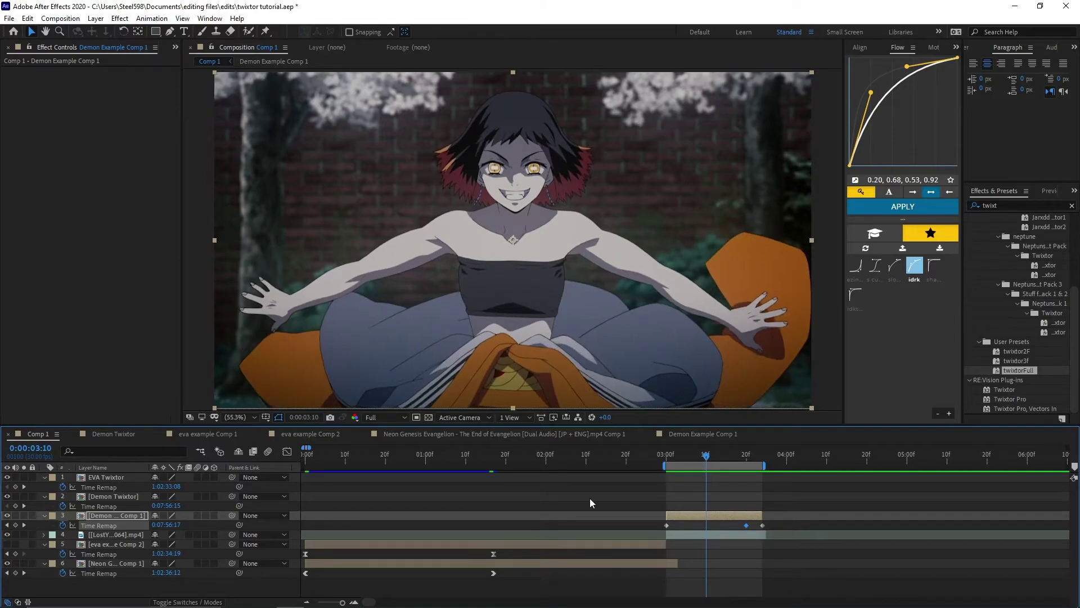
click(15, 524)
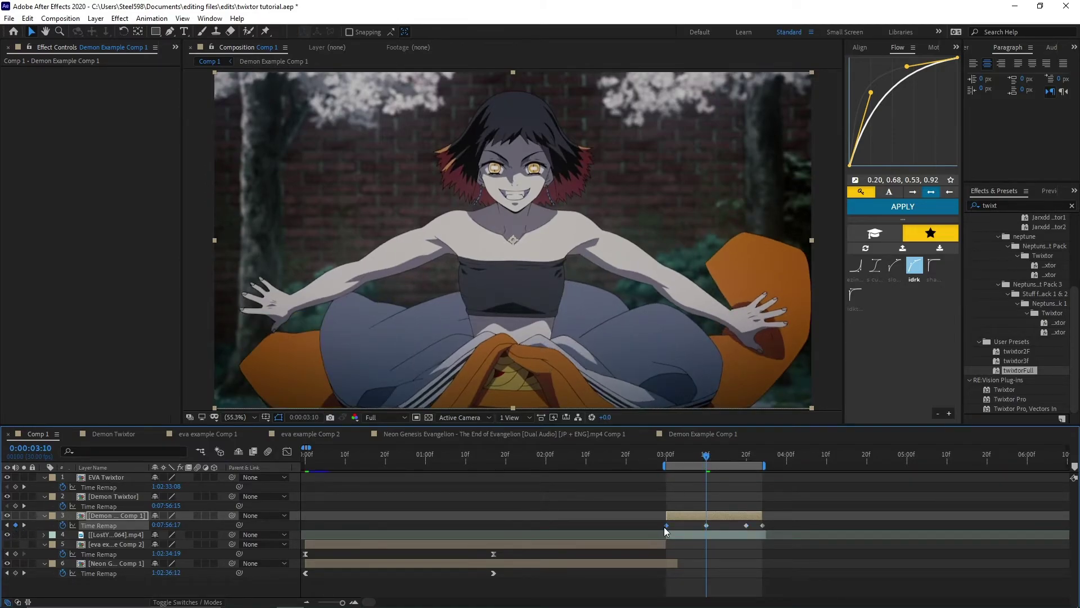
drag(709, 524, 674, 525)
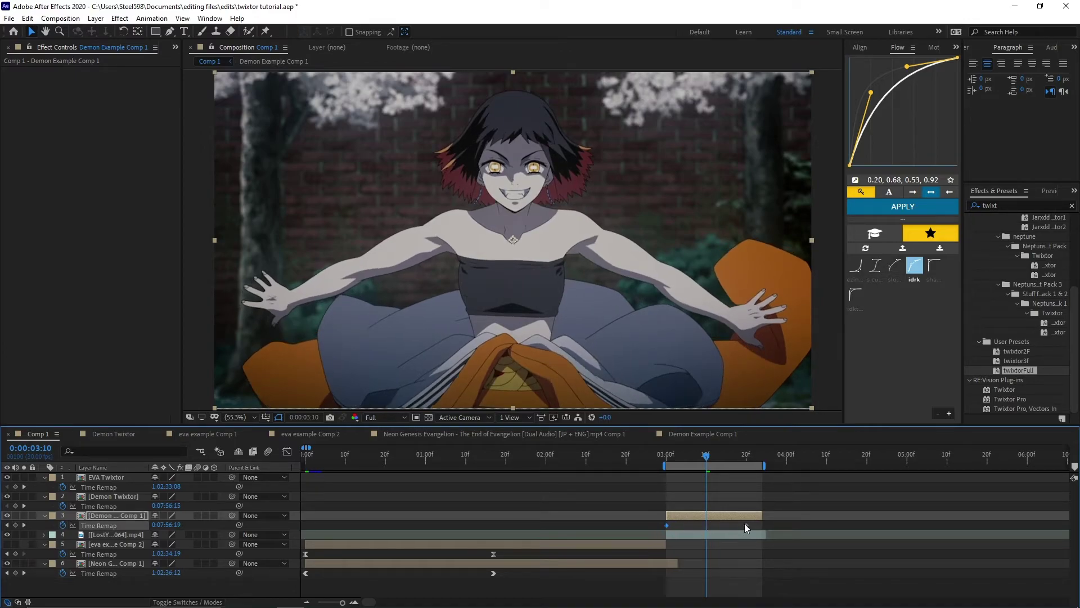
click(761, 525)
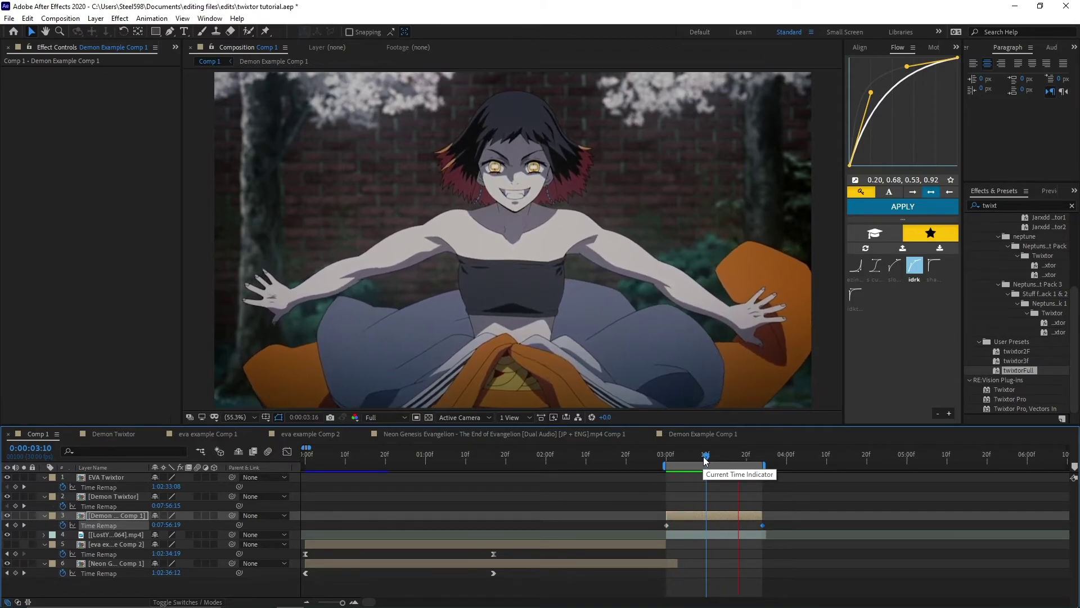
key(space)
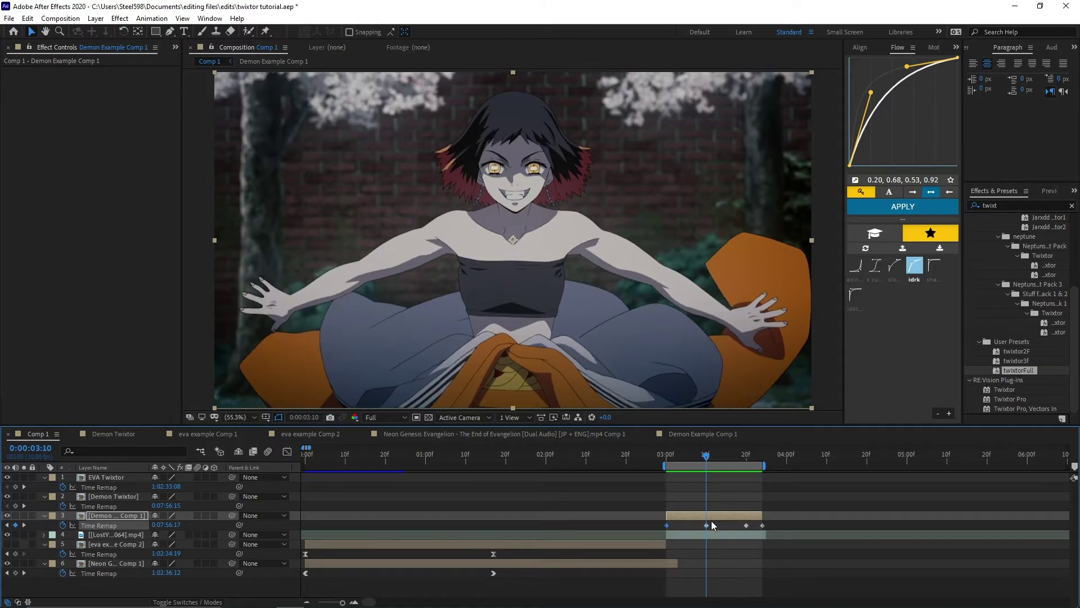
drag(710, 524, 748, 524)
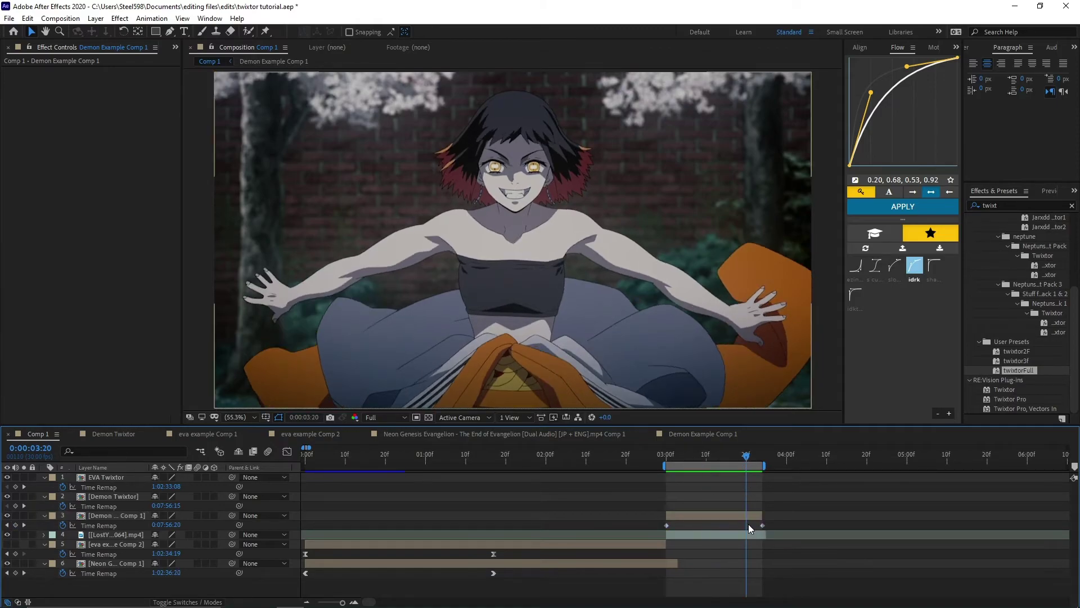
drag(746, 461, 703, 460)
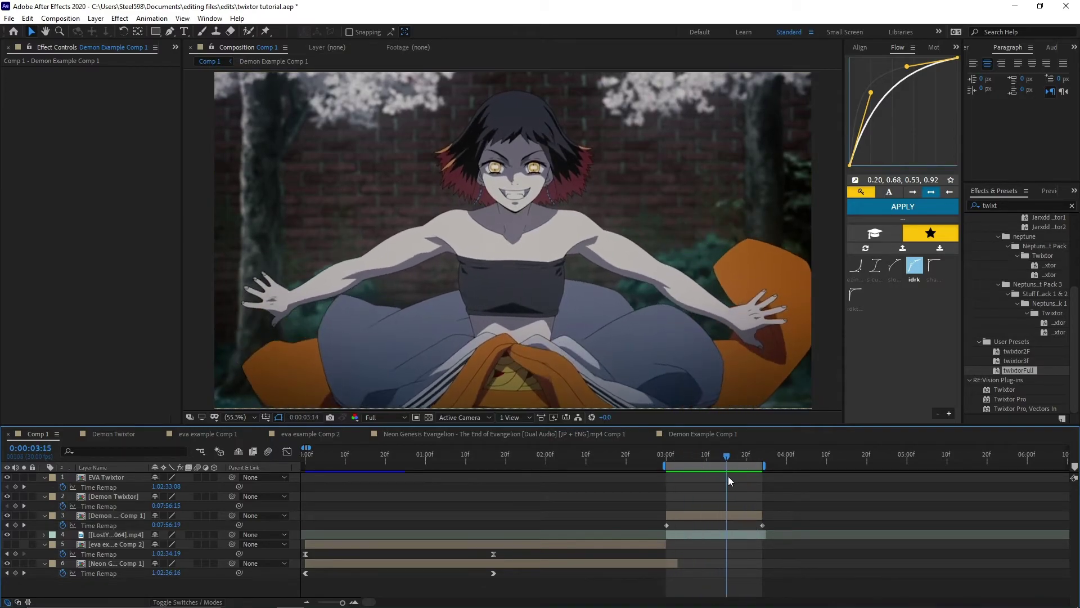
Step: Select layer 3's start and end Time Remap keyframes and apply Easy Ease (F9)
drag(775, 522, 658, 527)
click(779, 519)
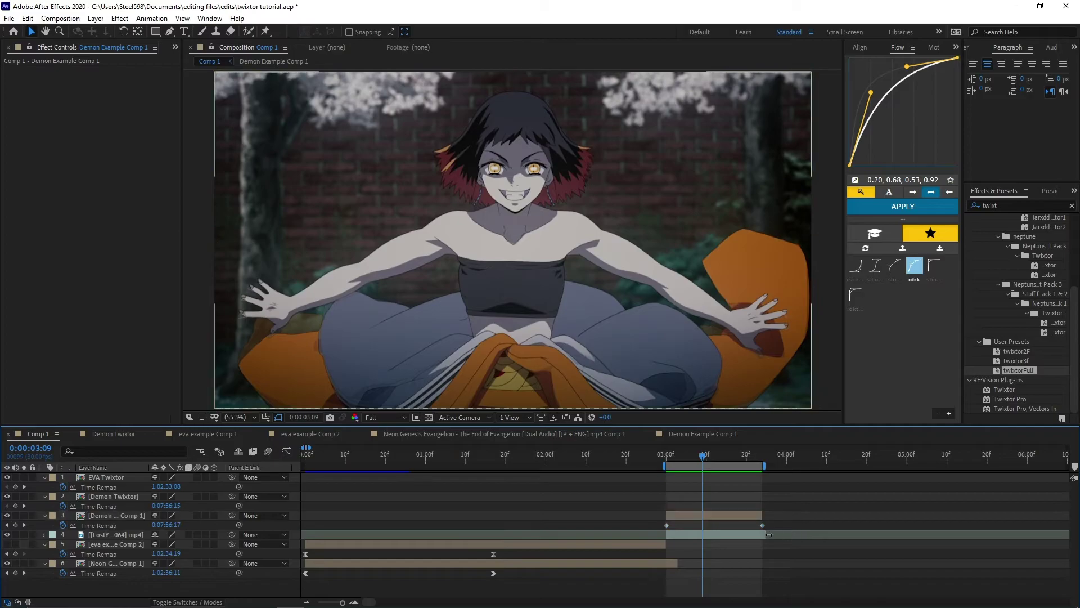
drag(778, 523, 647, 528)
key(F9)
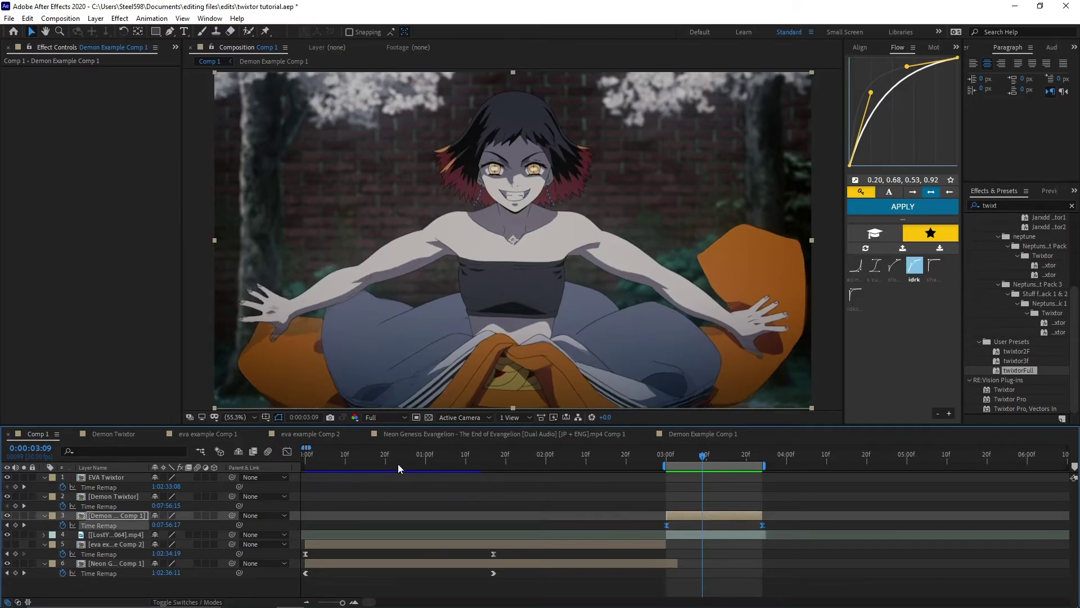
Step: In the Graph Editor, pull the first handle up and the end handle down, then preview the ramp
click(287, 451)
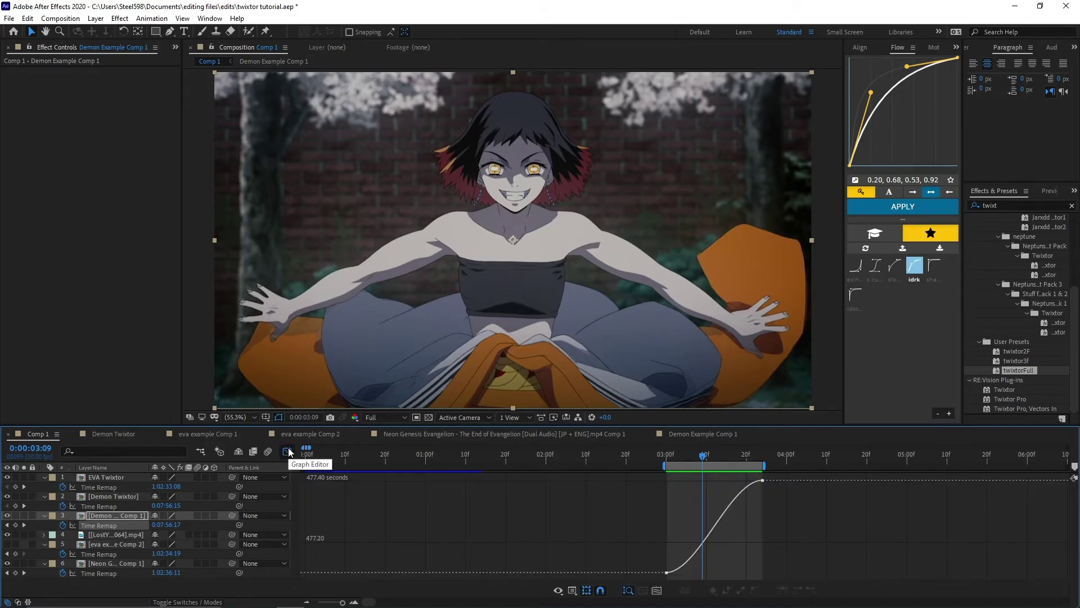
click(667, 572)
key(equal)
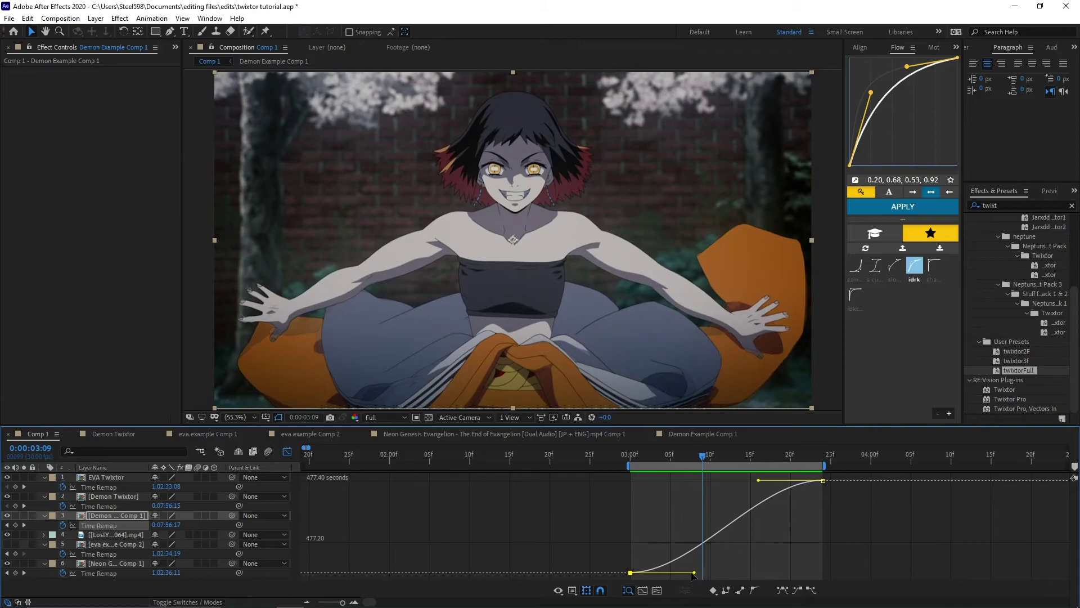
drag(692, 572, 643, 506)
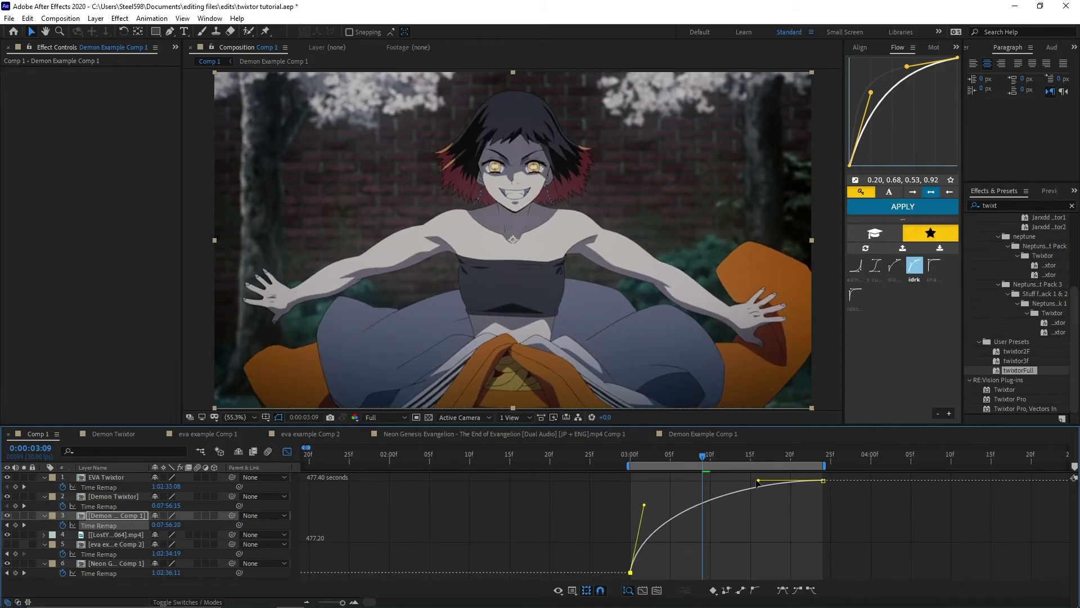
drag(758, 480, 811, 551)
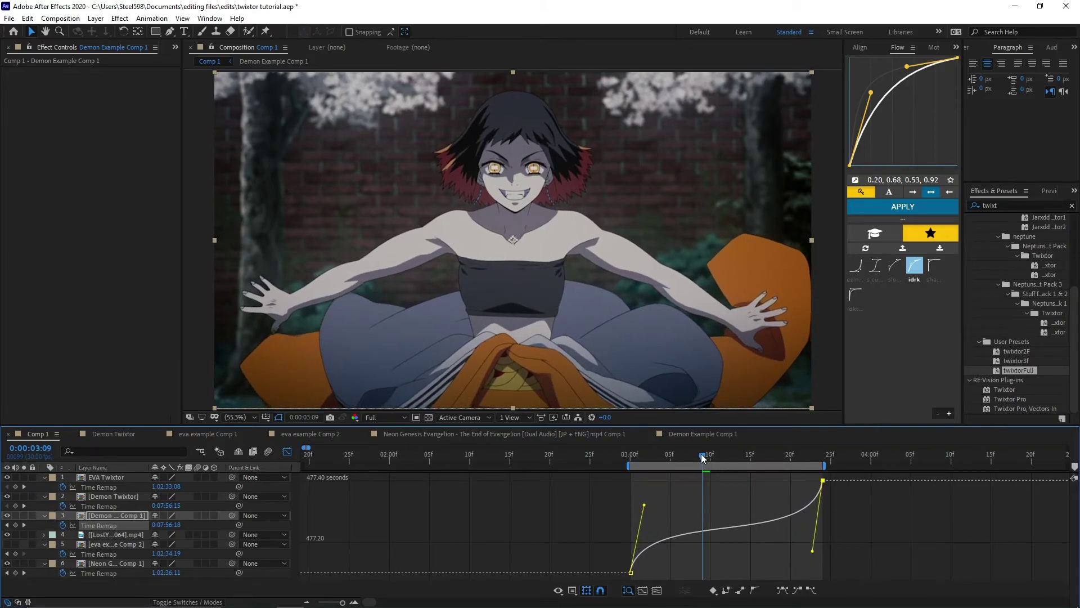
drag(701, 457, 630, 464)
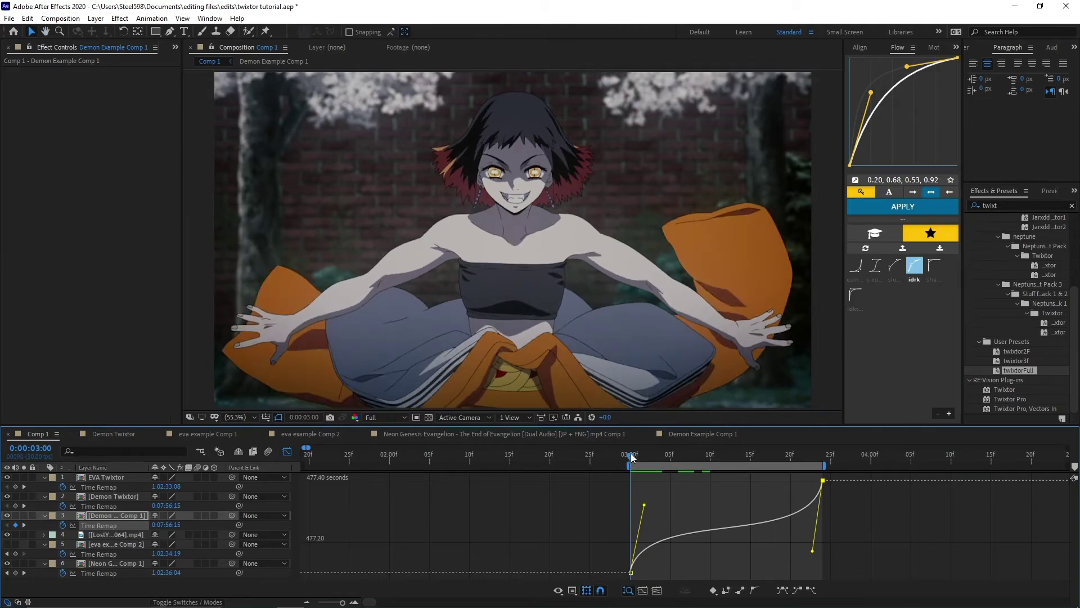
key(space)
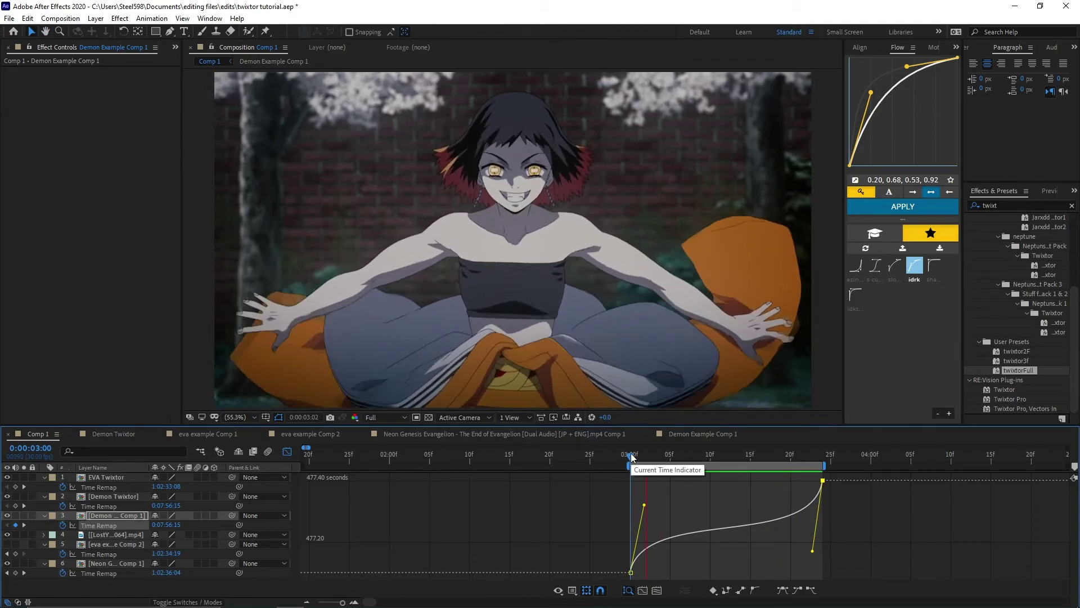
Step: Refine the Bezier handles into a steep-flat-steep S-curve and scrub through it around 3s
drag(631, 457, 670, 464)
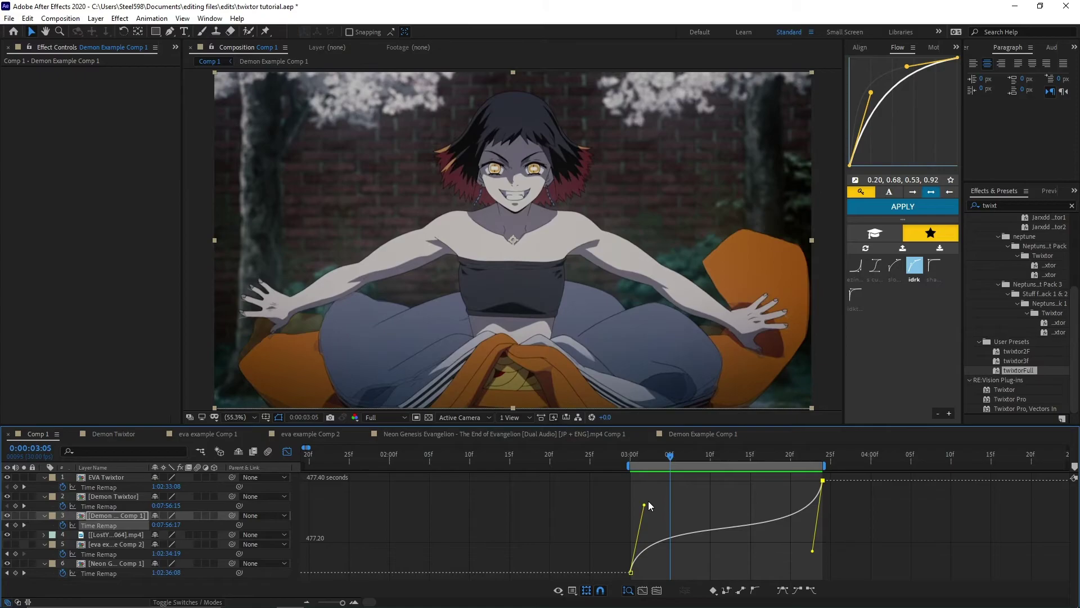
mouse_move(645, 504)
mouse_down()
mouse_move(645, 471)
mouse_move(648, 498)
mouse_move(639, 499)
mouse_up()
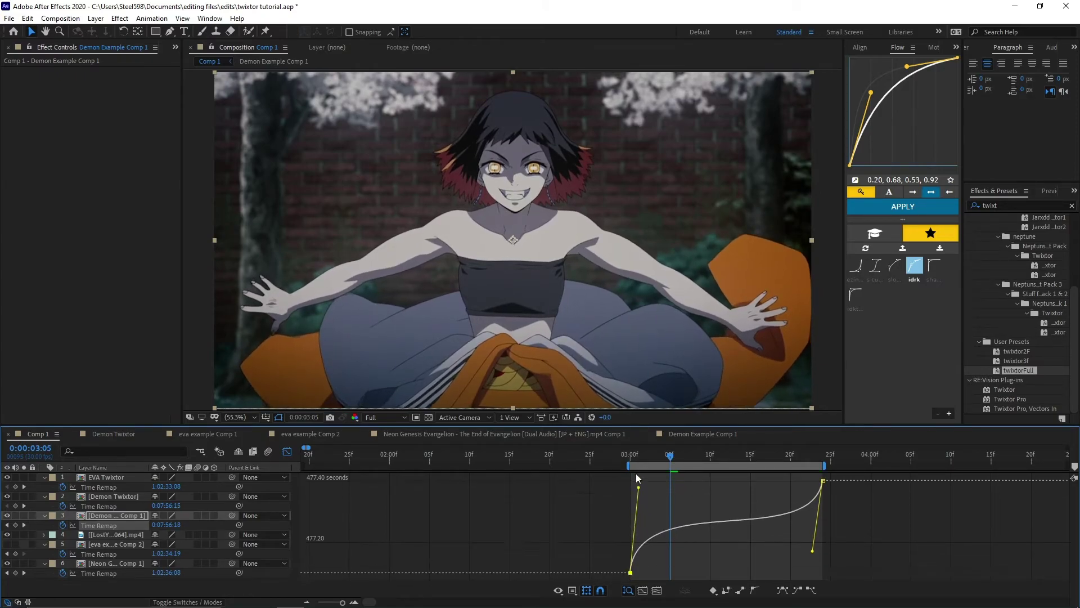
mouse_move(632, 461)
mouse_down()
mouse_move(644, 486)
mouse_move(666, 491)
mouse_move(657, 463)
mouse_move(644, 488)
mouse_move(636, 464)
mouse_move(630, 483)
mouse_up()
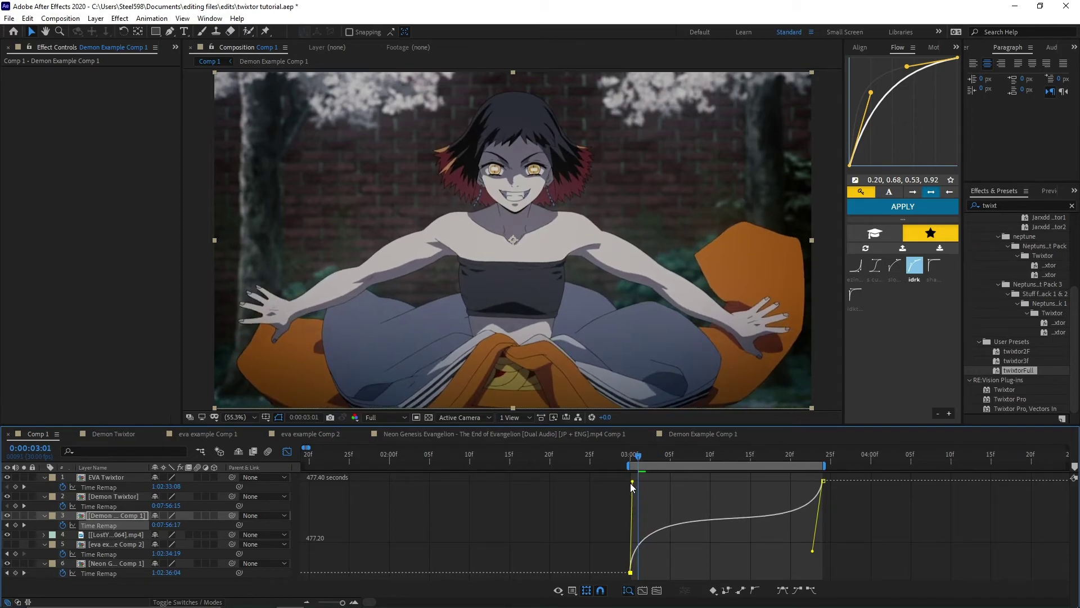
drag(813, 550, 811, 534)
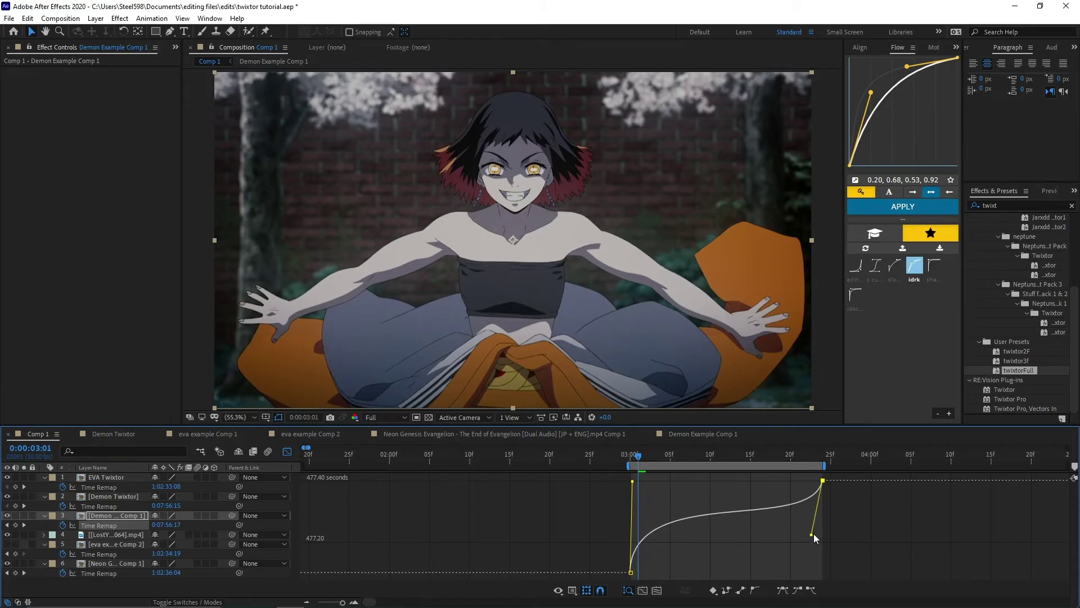
key(space)
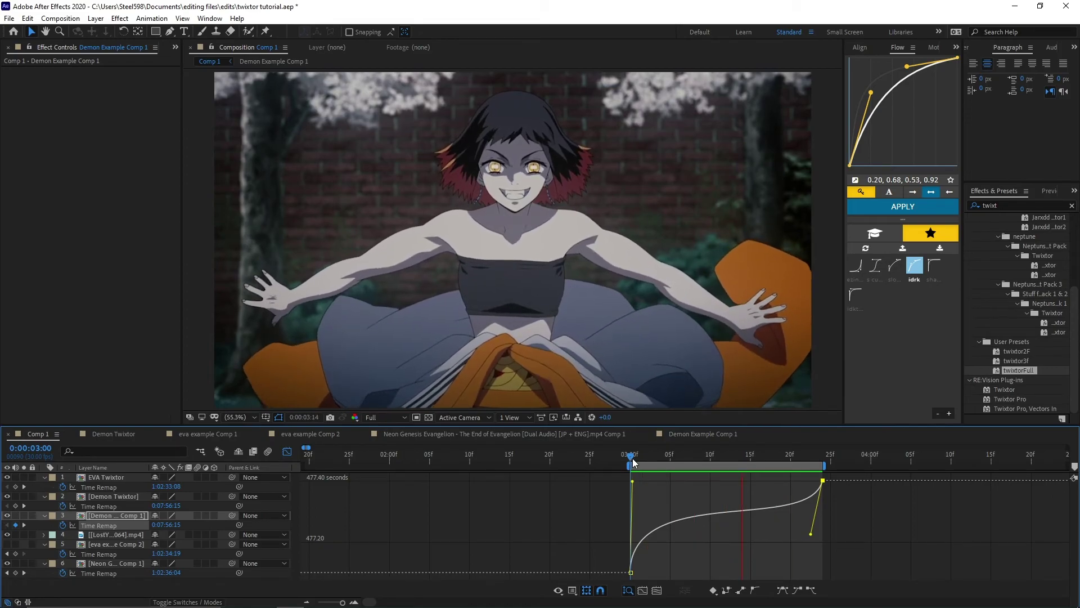
key(space)
drag(640, 484, 632, 462)
key(space)
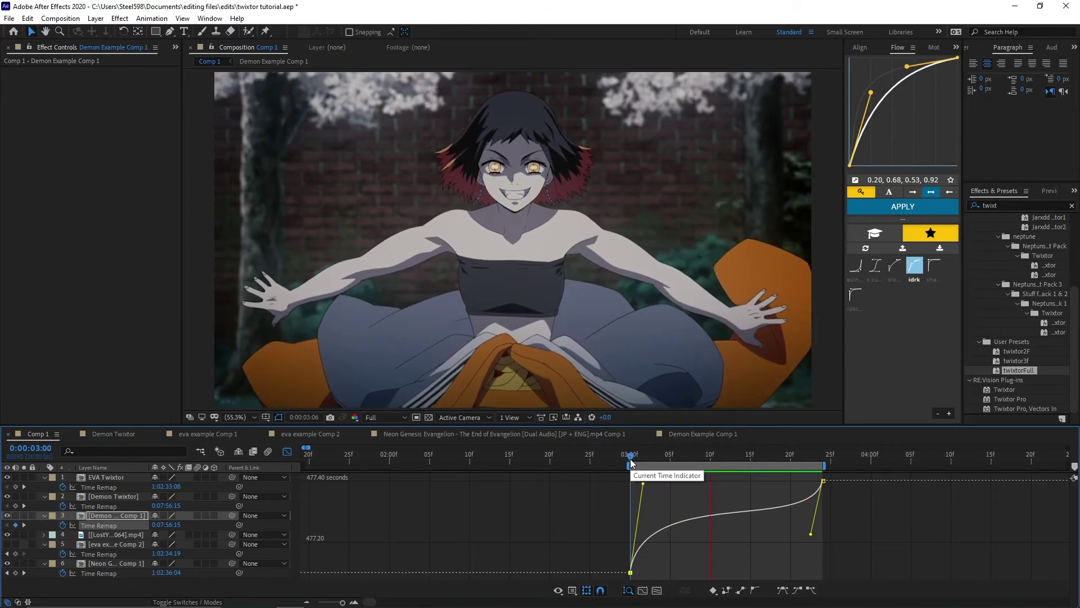
drag(631, 460, 694, 459)
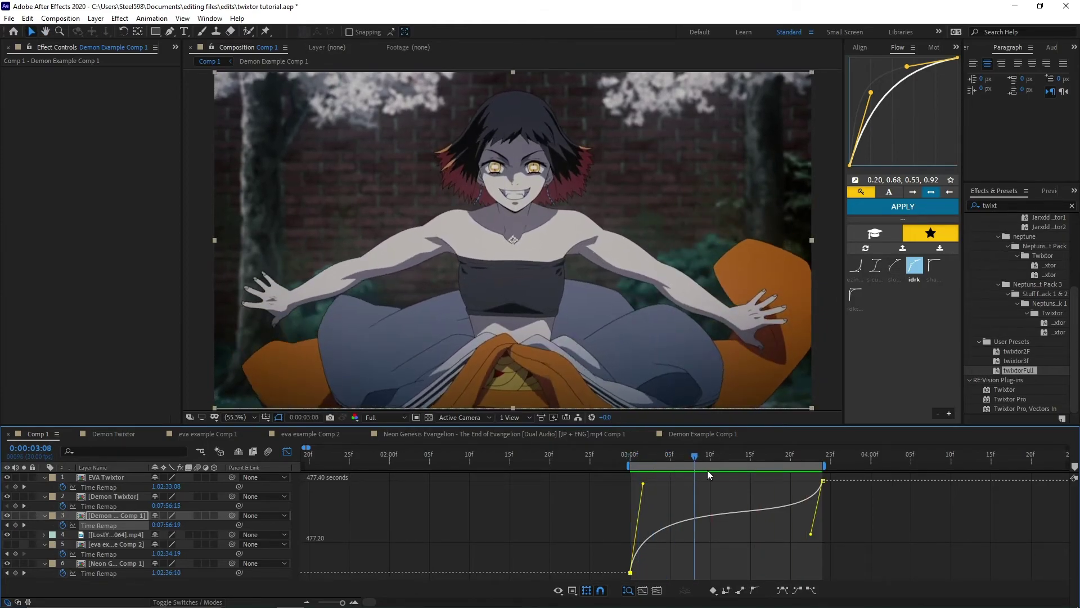
drag(807, 485, 712, 492)
drag(781, 492, 642, 487)
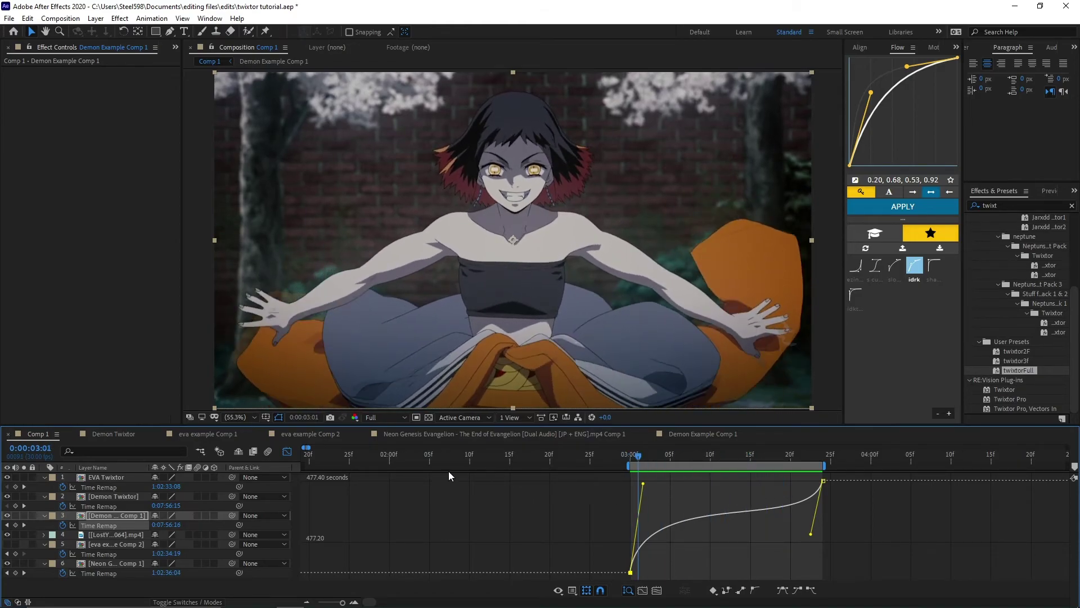
Step: Back in layer bars, pre-compose the Demon Slayer clip, add a Time Remap keyframe inside, and close it
key(shift+F3)
click(671, 532)
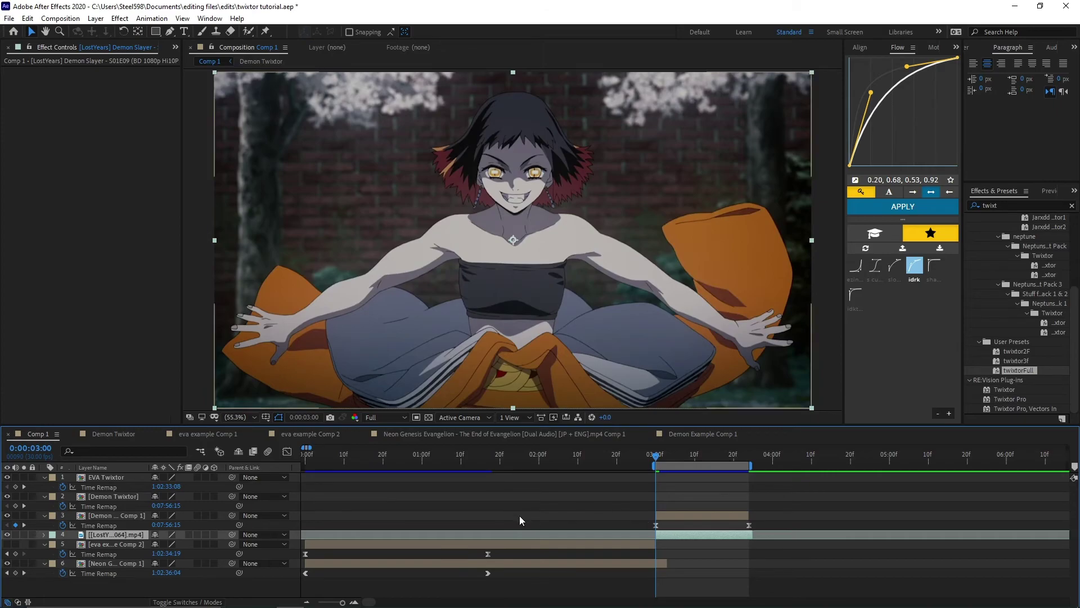
key(ctrl+shift+c)
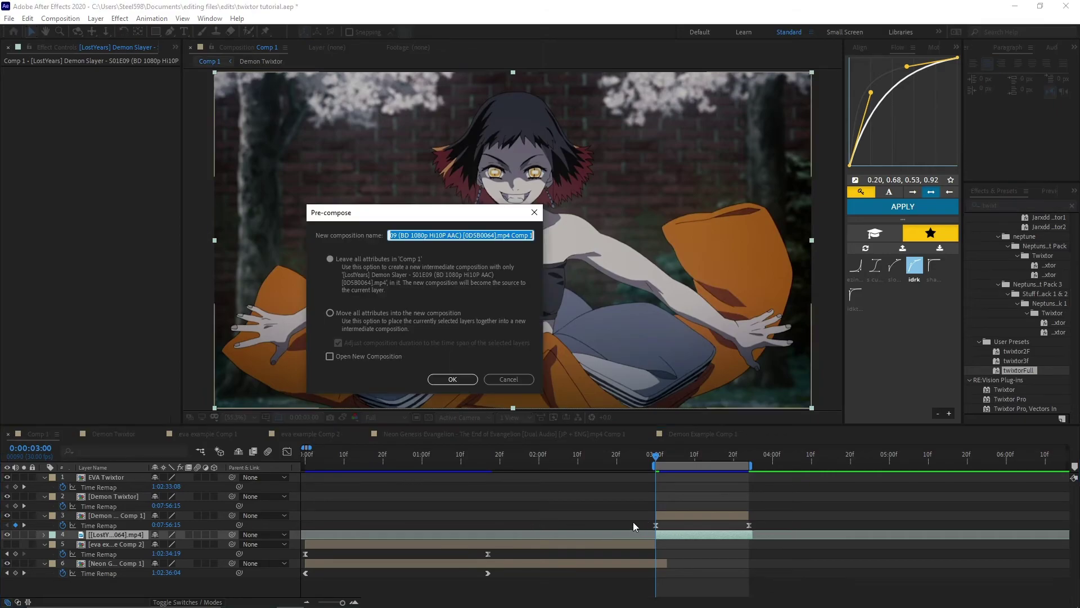
click(450, 380)
double_click(693, 535)
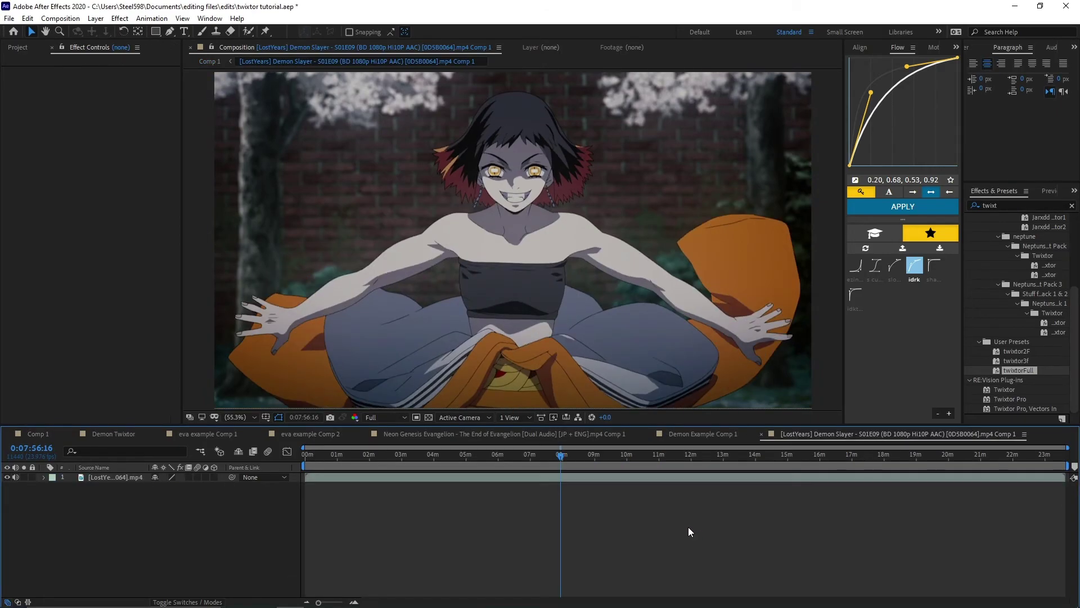
click(628, 479)
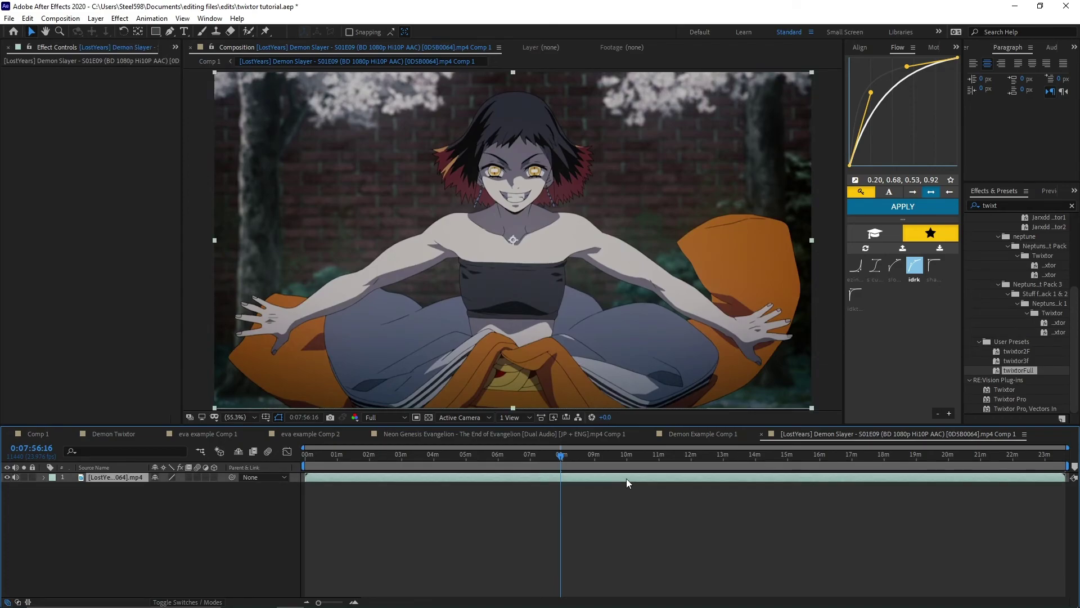
click(15, 487)
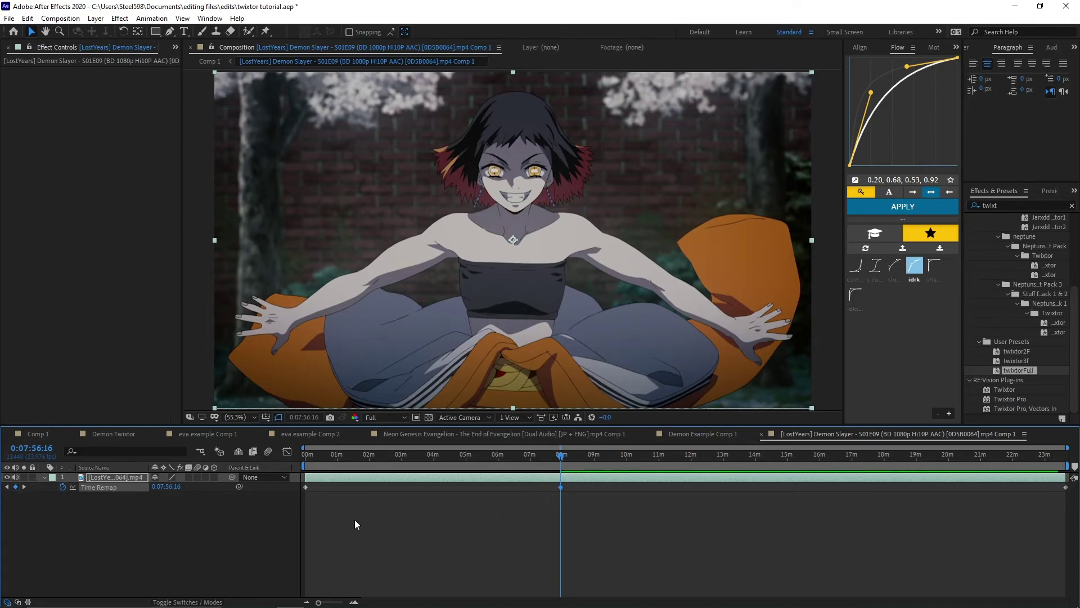
key(ctrl+w)
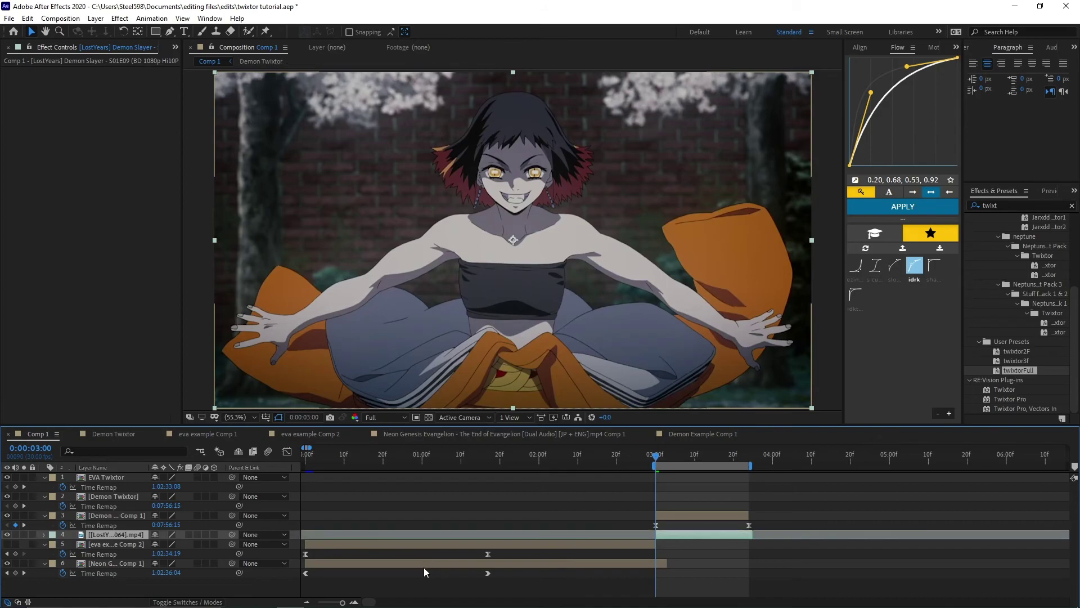
Step: Pre-compose the Demon Slayer clip again, set Time Remap keyframes inside, and apply the twixtorFull preset
click(148, 589)
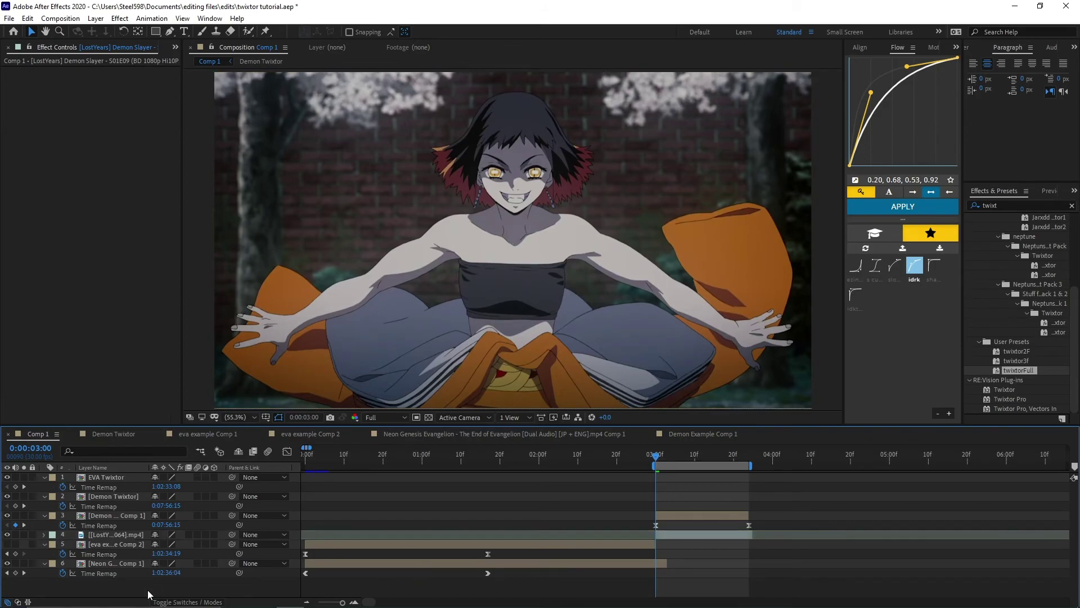
click(117, 536)
key(ctrl+shift+c)
key(Return)
double_click(105, 532)
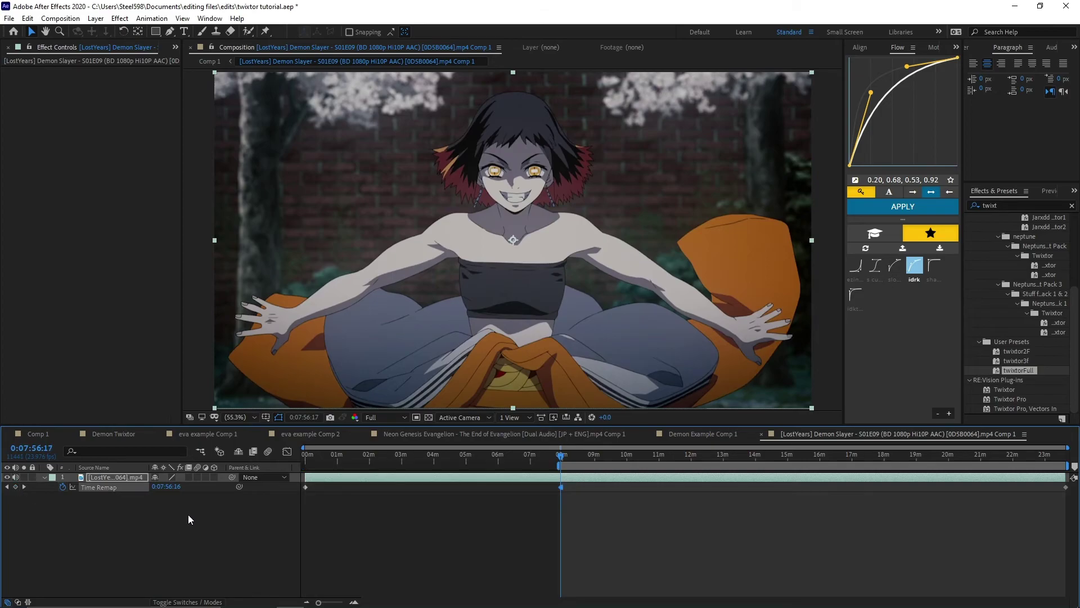
key(Page_Down)
drag(167, 487, 184, 486)
key(Page_Down)
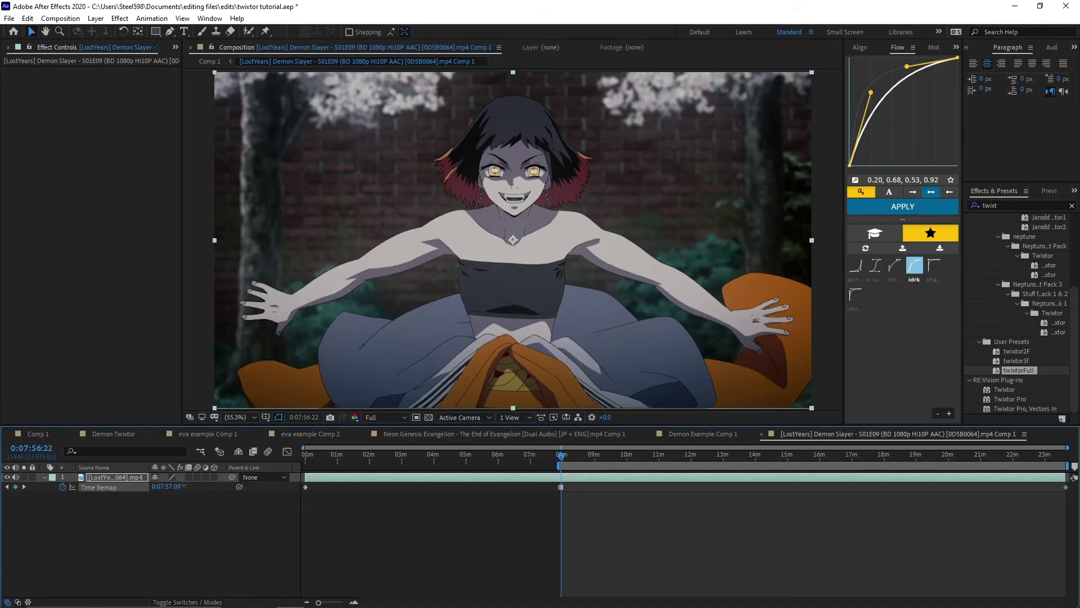
double_click(1017, 371)
Step: Apply Easy Ease to both Time Remap keyframes of the nested Demon Slayer clip in Comp 1
click(63, 434)
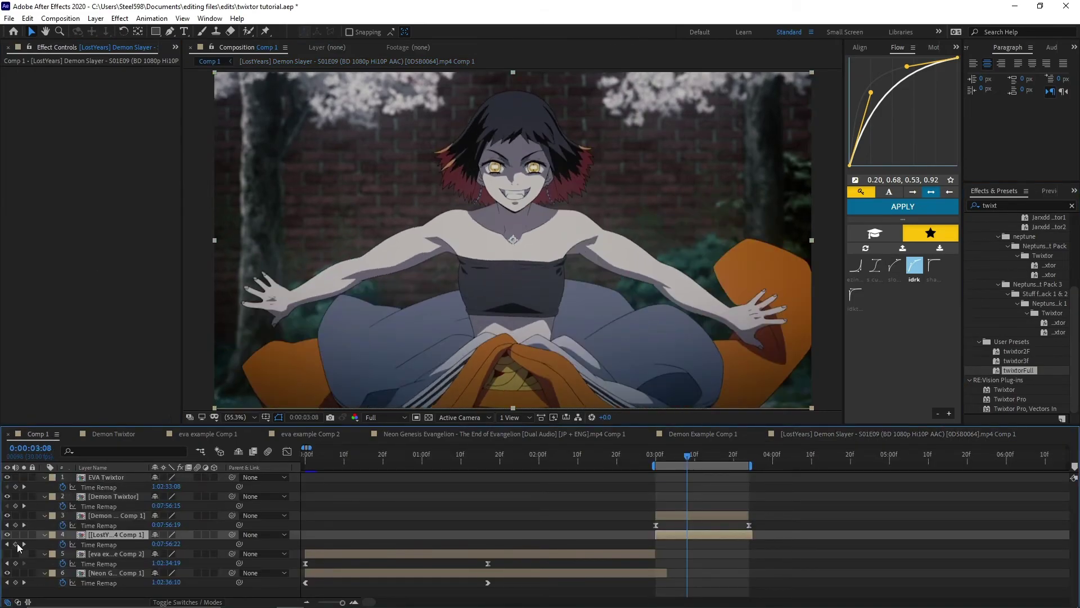
click(98, 544)
drag(687, 544, 609, 555)
key(F9)
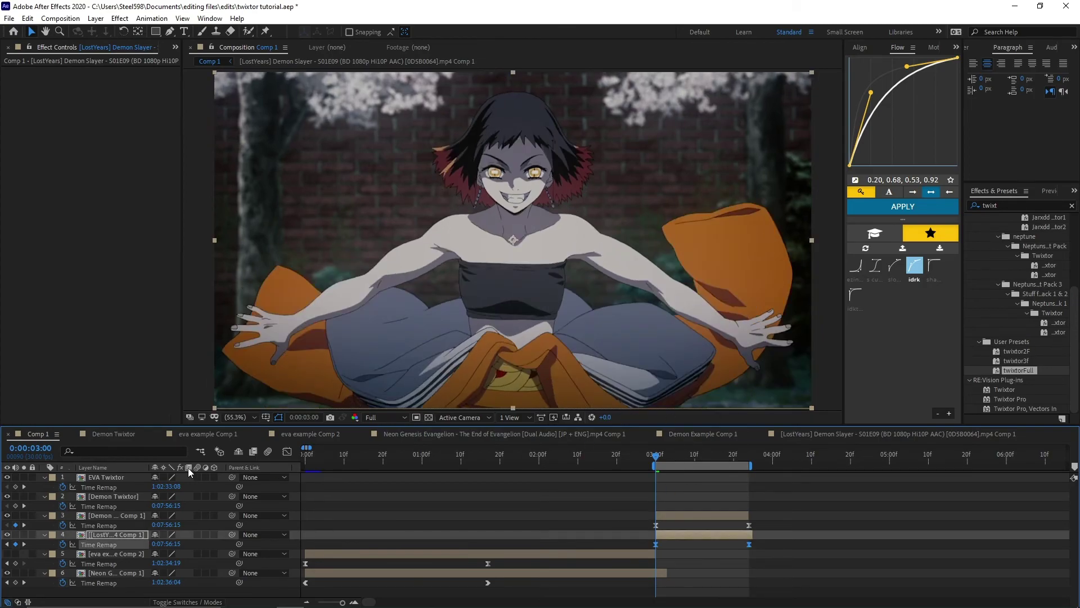
Step: Shape the Time Remap curve in the Graph Editor: steeper out of the first keyframe, flatter into the last
click(288, 451)
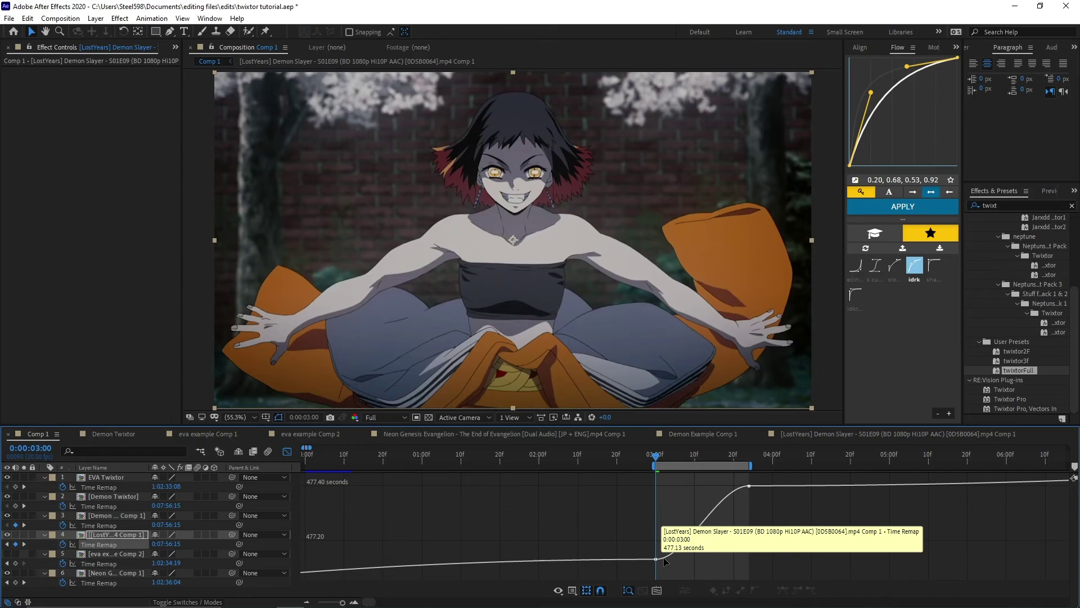
drag(717, 485, 740, 511)
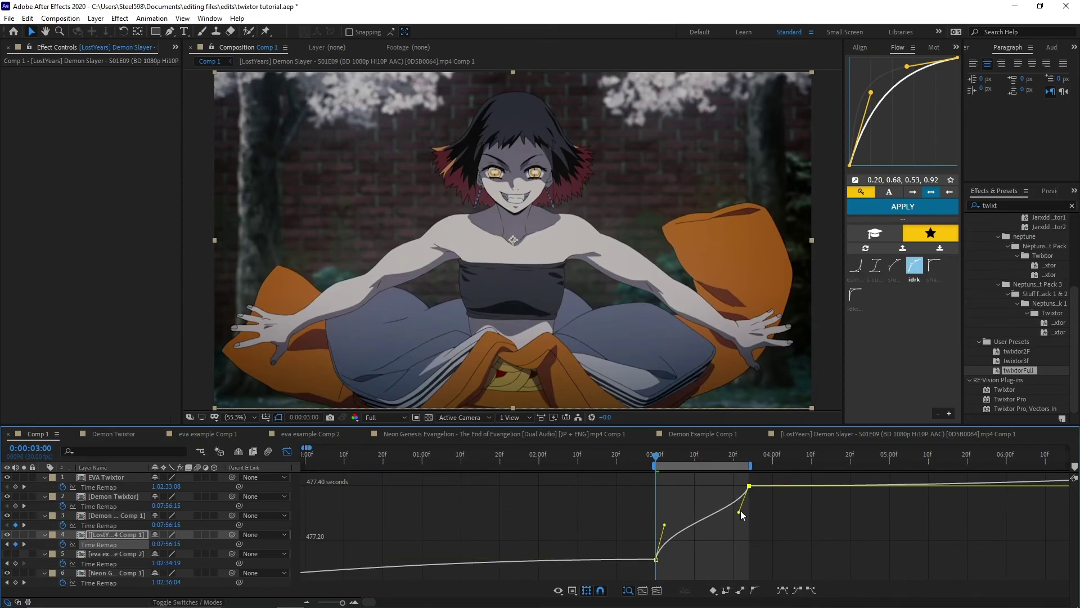
drag(666, 527, 661, 504)
Step: Preview the speed ramp, set the time to 0:00:03:14, and extend the work area to the start
key(space)
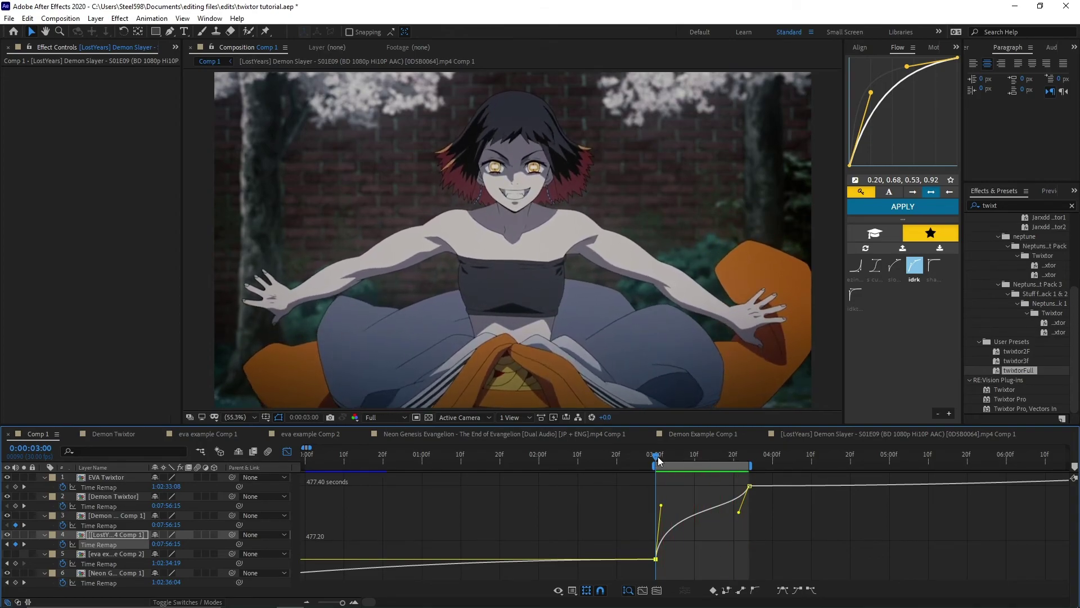
key(space)
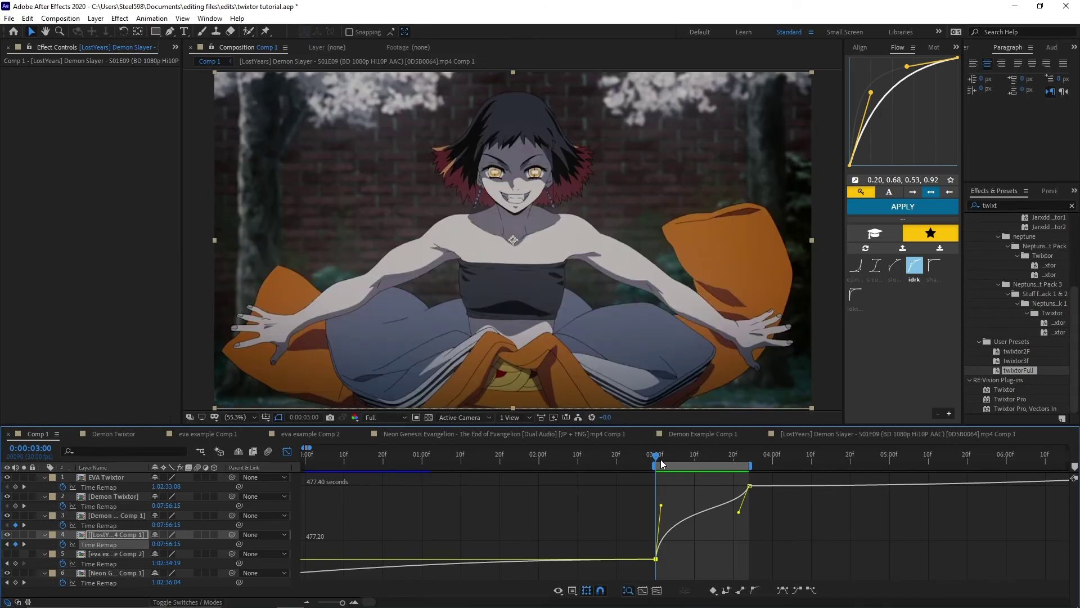
click(711, 464)
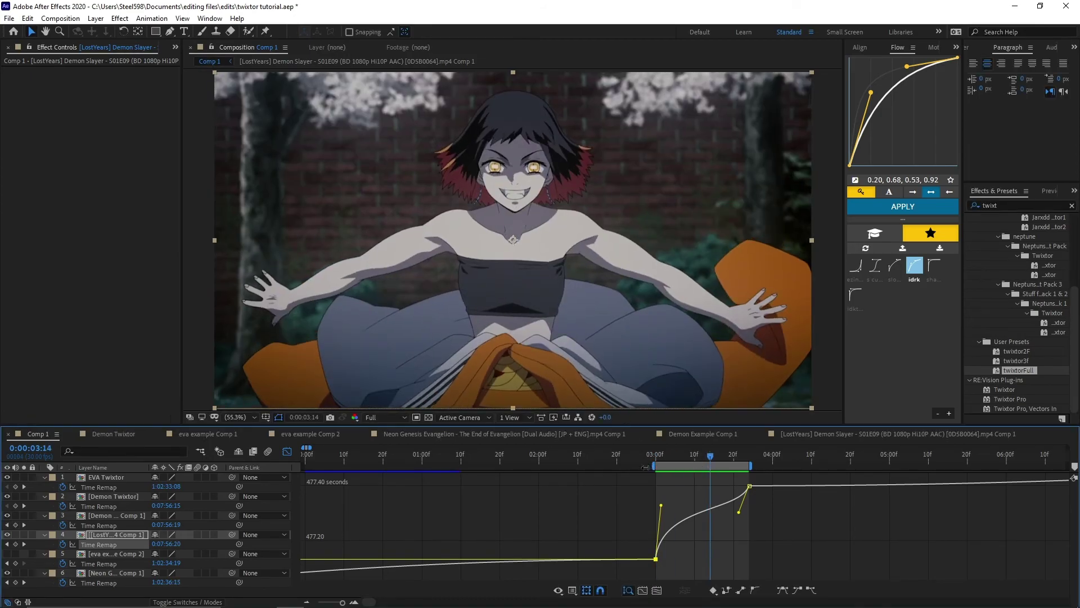
drag(654, 466, 302, 466)
click(287, 453)
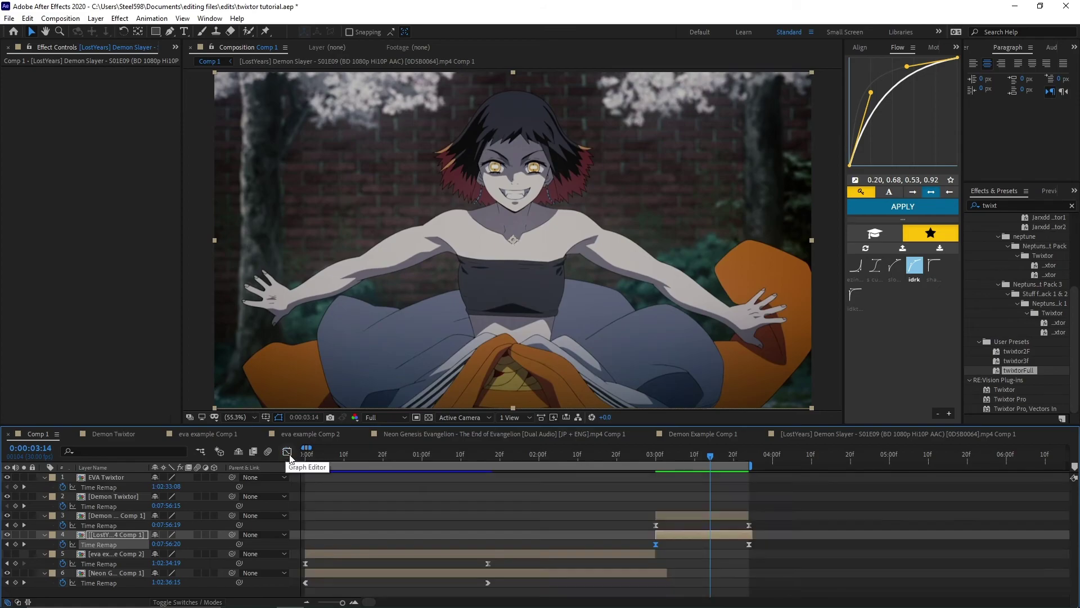
Step: Zoom the timeline out and inspect the Demon Twixtor layer's Time Remap keyframe near 7 seconds
key(minus)
key(minus)
key(minus)
mouse_move(639, 460)
mouse_down()
mouse_move(683, 463)
mouse_move(656, 465)
mouse_up()
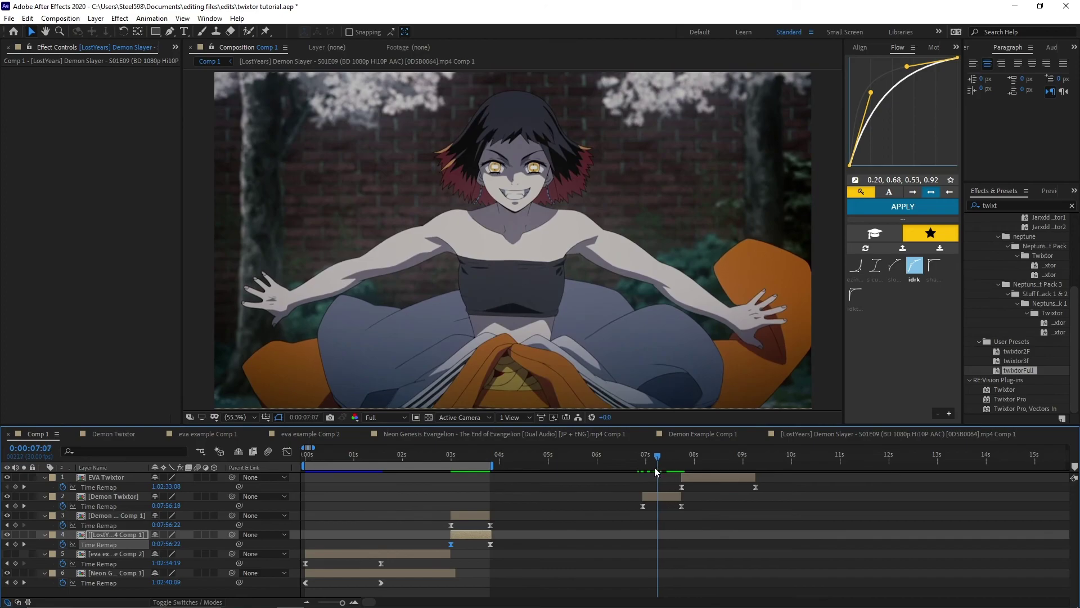
click(681, 506)
click(287, 453)
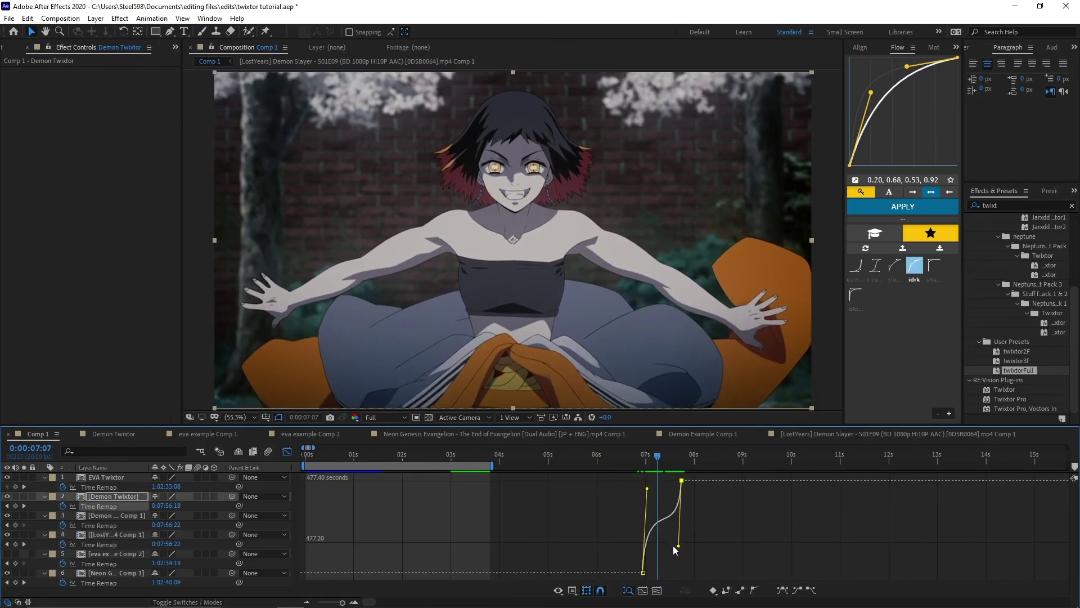
click(287, 454)
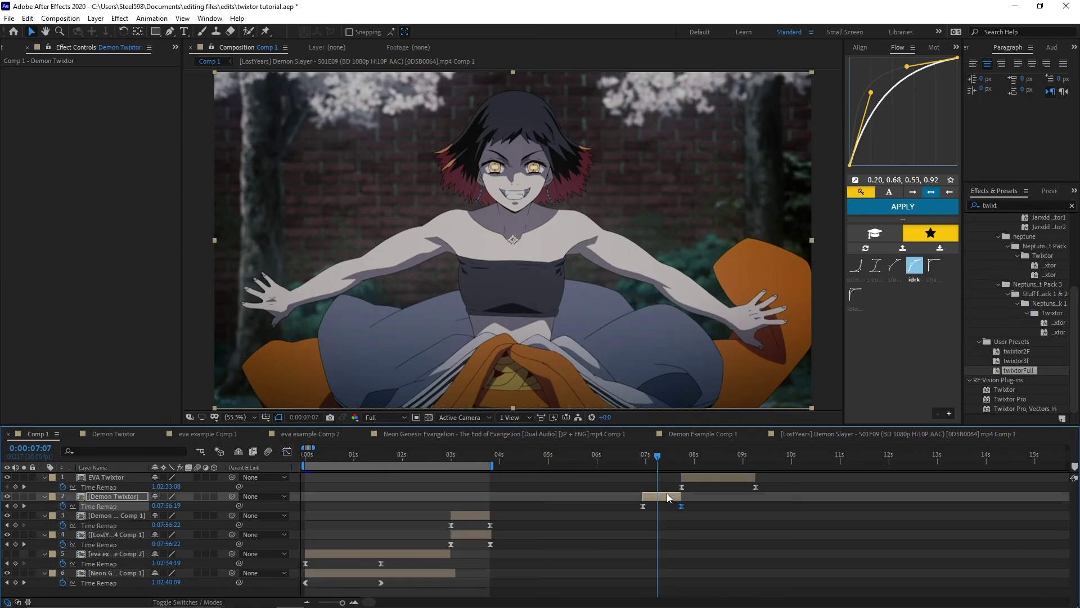
Step: Open the Demon Twixtor precomp and select Demon Example to show its Twixtor settings
double_click(666, 494)
drag(584, 458, 309, 471)
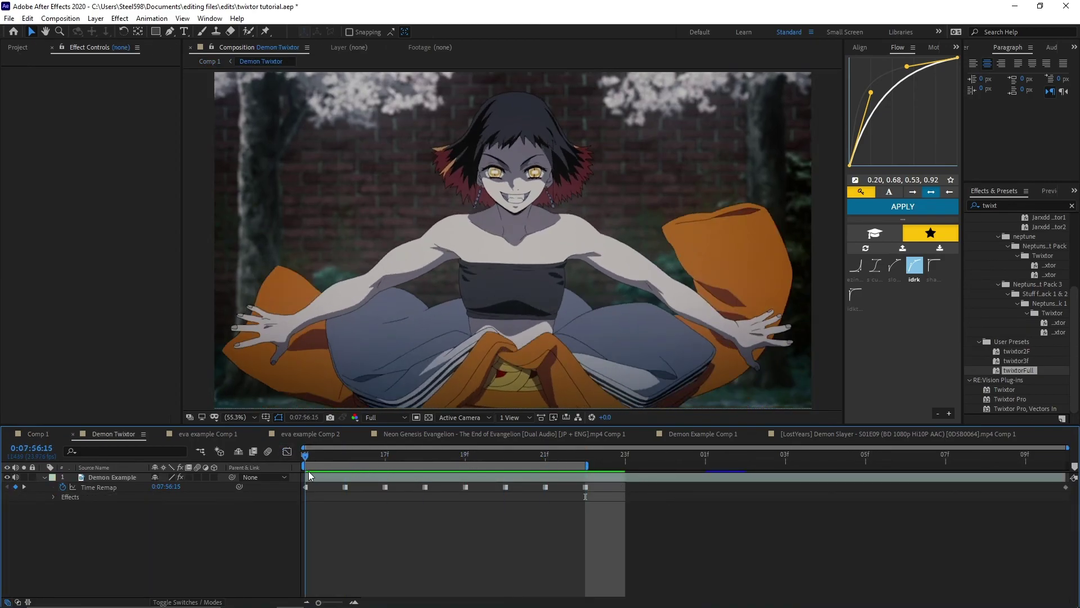
click(319, 477)
click(38, 434)
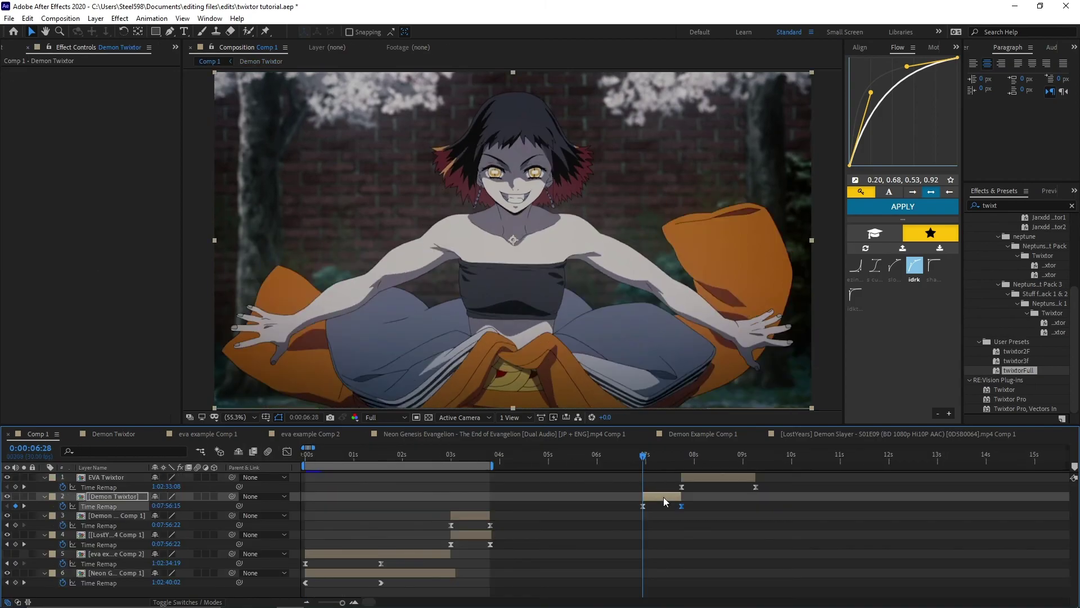
double_click(663, 497)
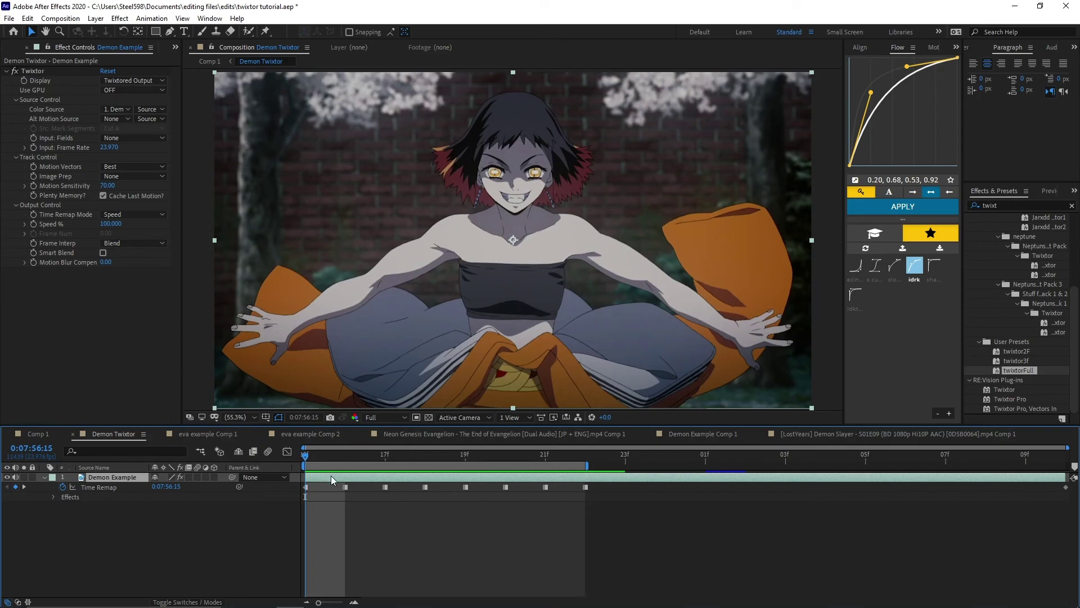
Step: Save the Twixtor effect as an .ffx animation preset, then scrub the retimed Demon Twixtor section in Comp 1
click(32, 70)
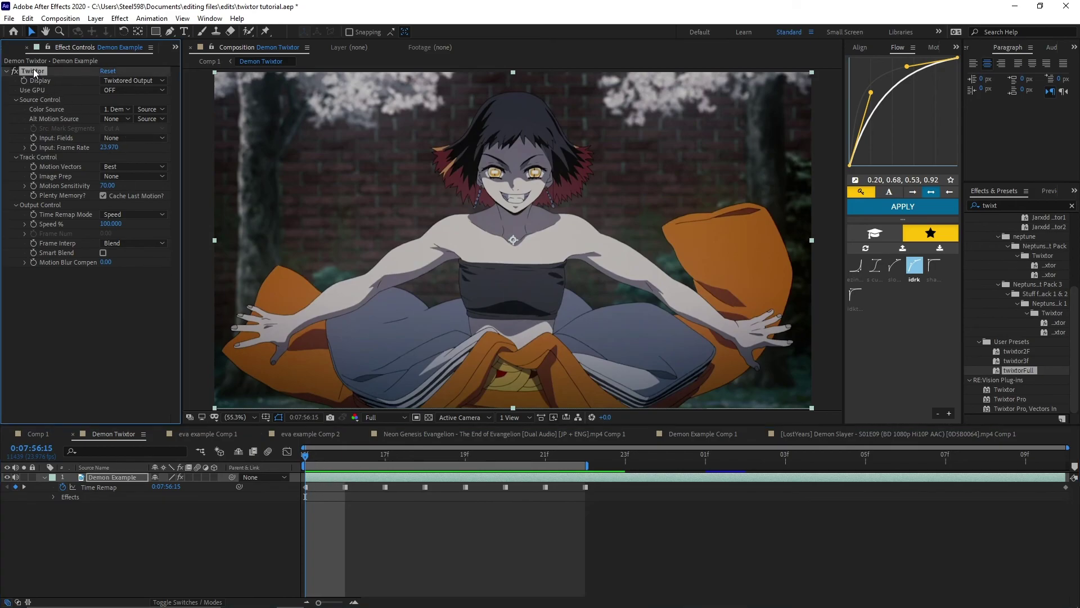
click(149, 18)
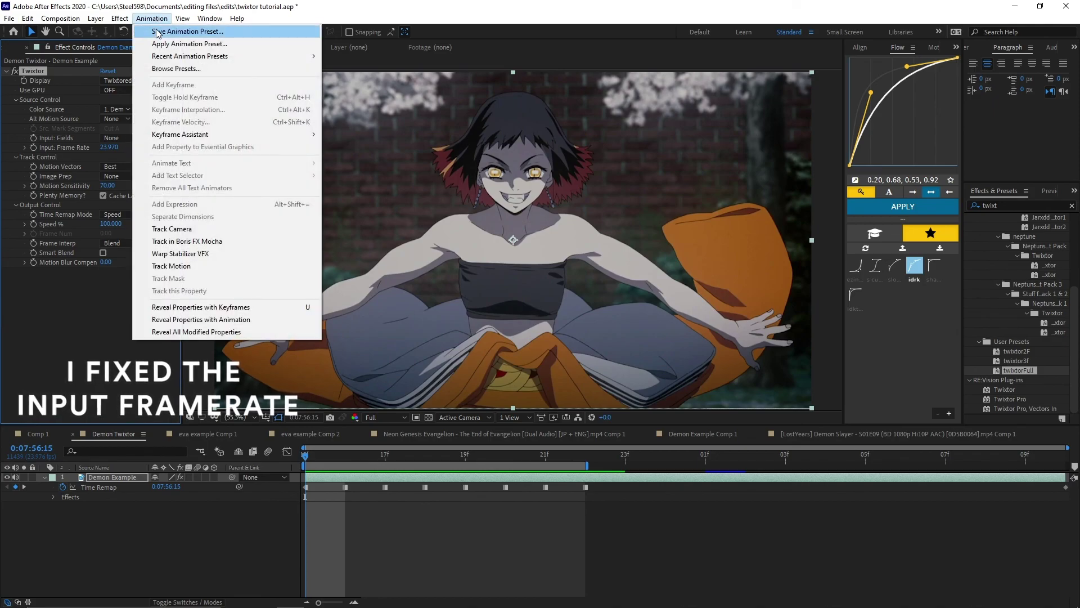
click(157, 32)
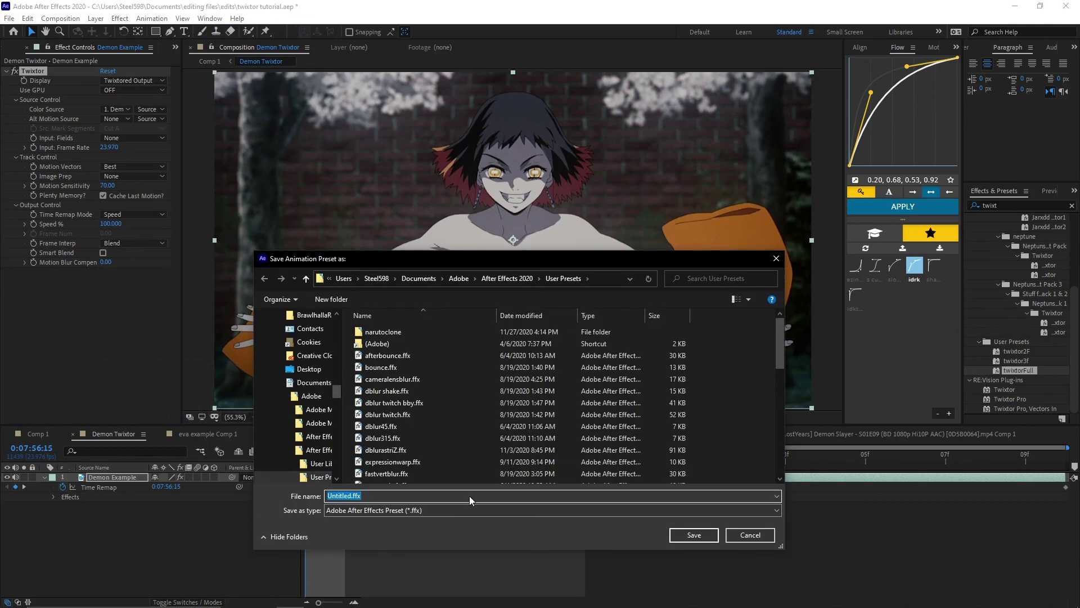
click(750, 535)
text(t)
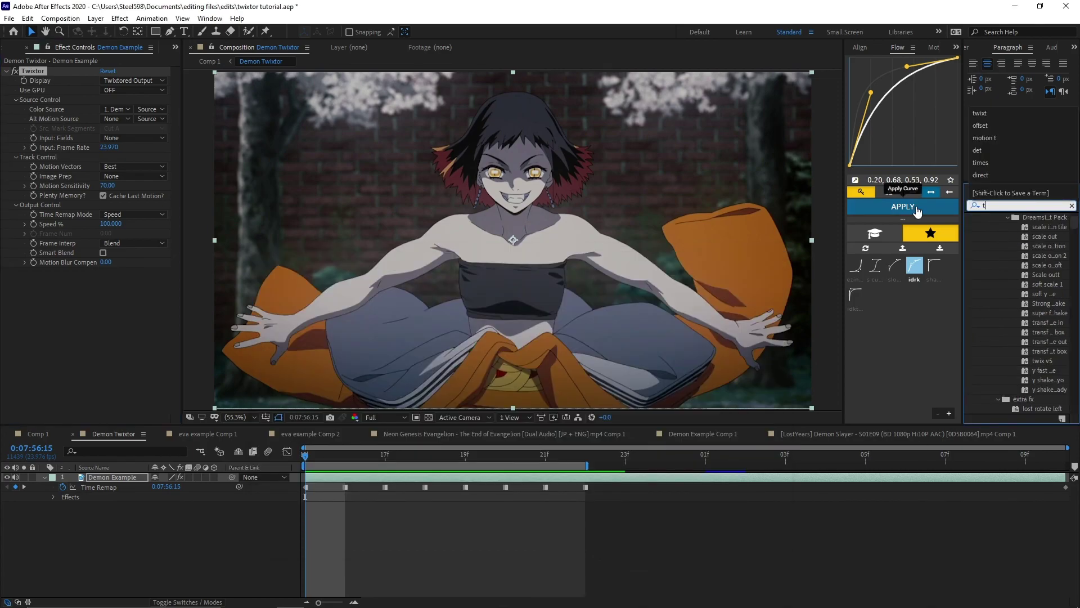
text(wixt)
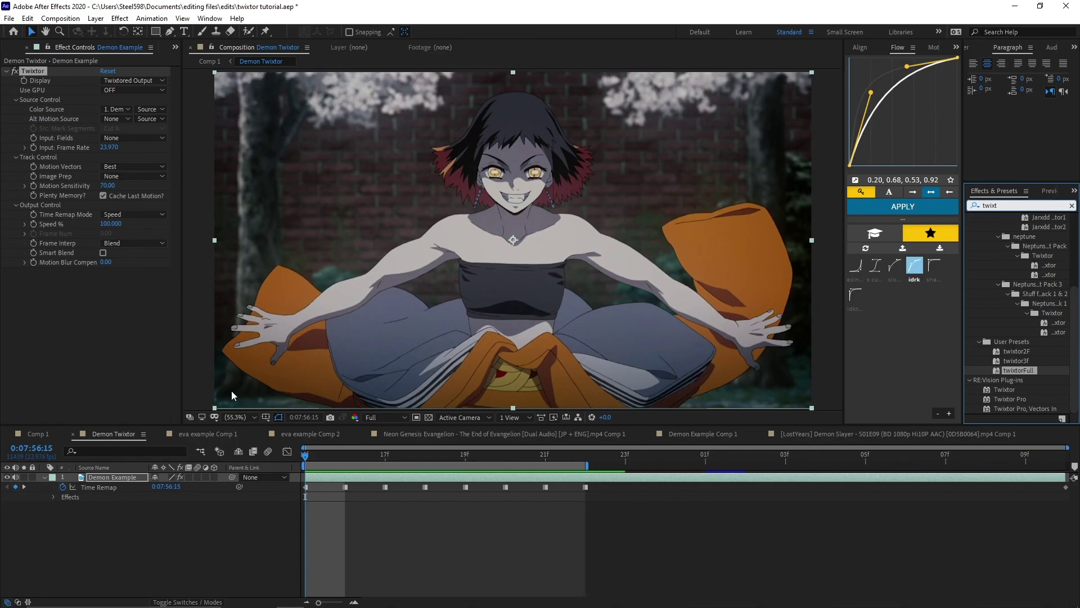
click(37, 434)
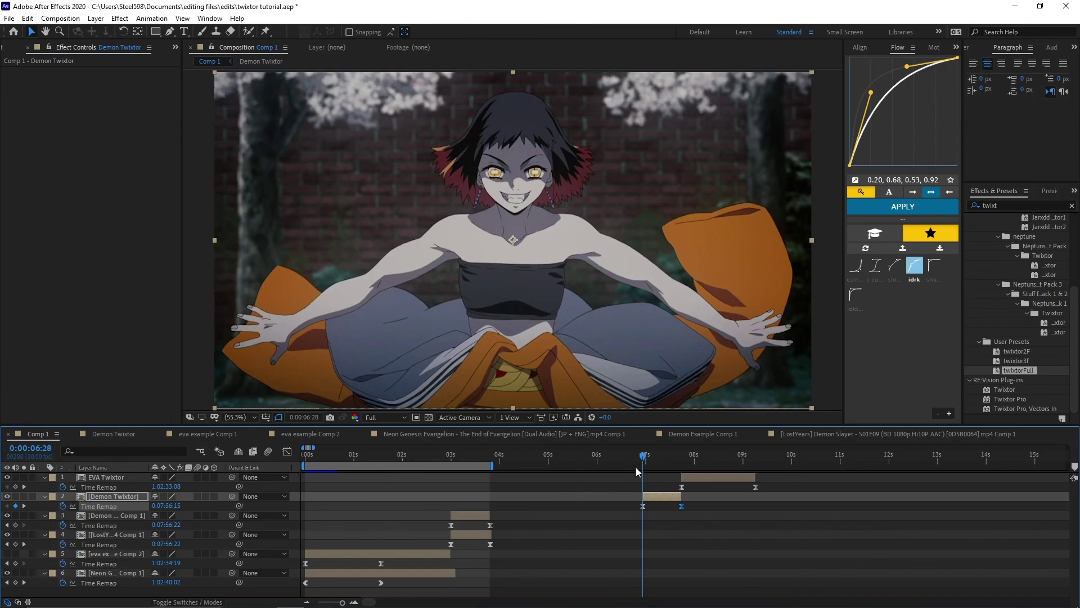
mouse_move(645, 462)
mouse_down()
mouse_move(681, 470)
mouse_move(645, 473)
mouse_up()
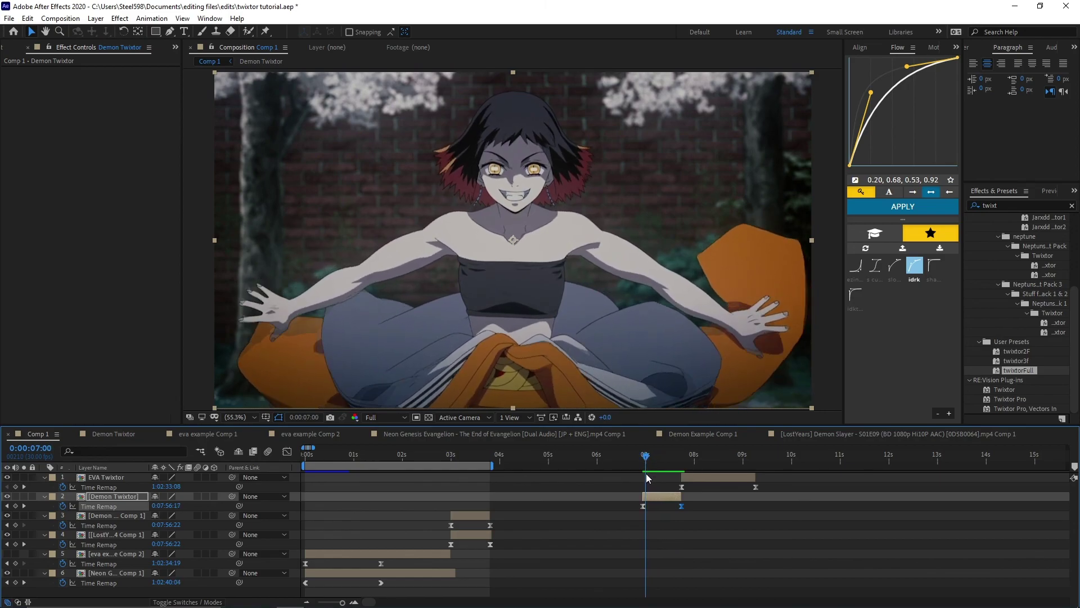